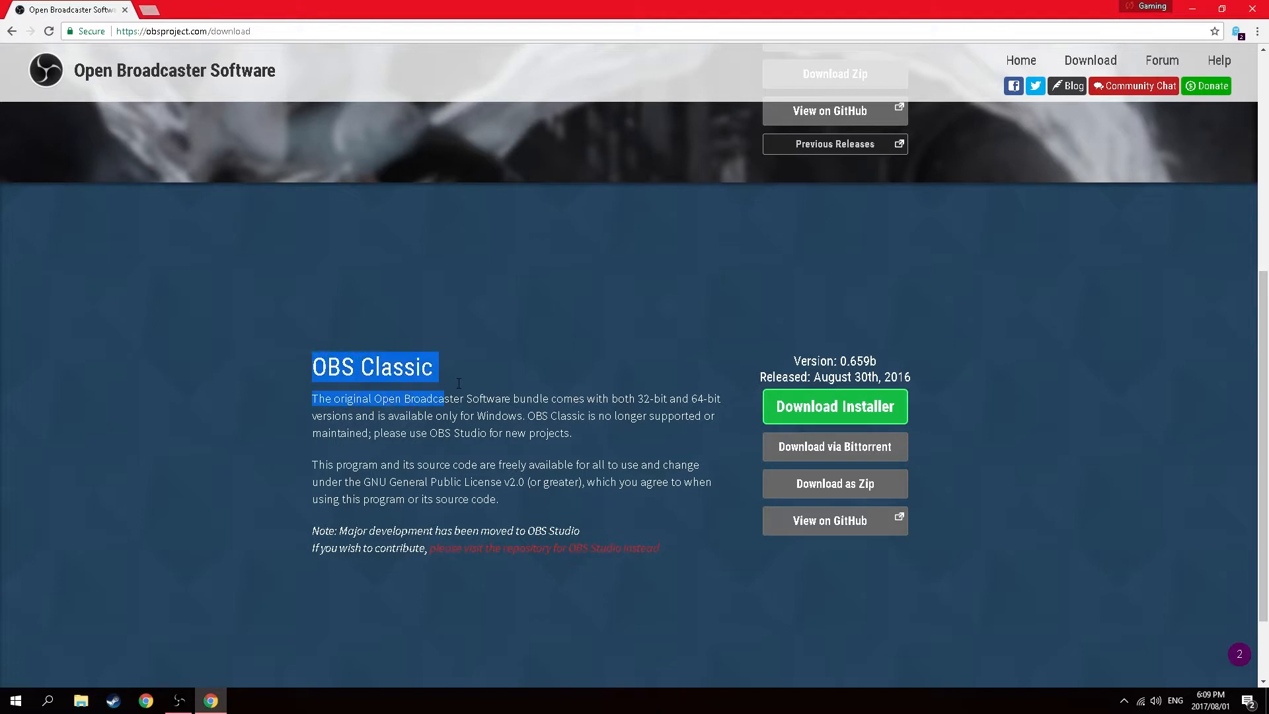
Download the full Windows installer of OBS Studio 19.0.3 from the OBS download page.
scroll(651, 333, "up", 6)
left_click_drag(527, 349, 595, 349)
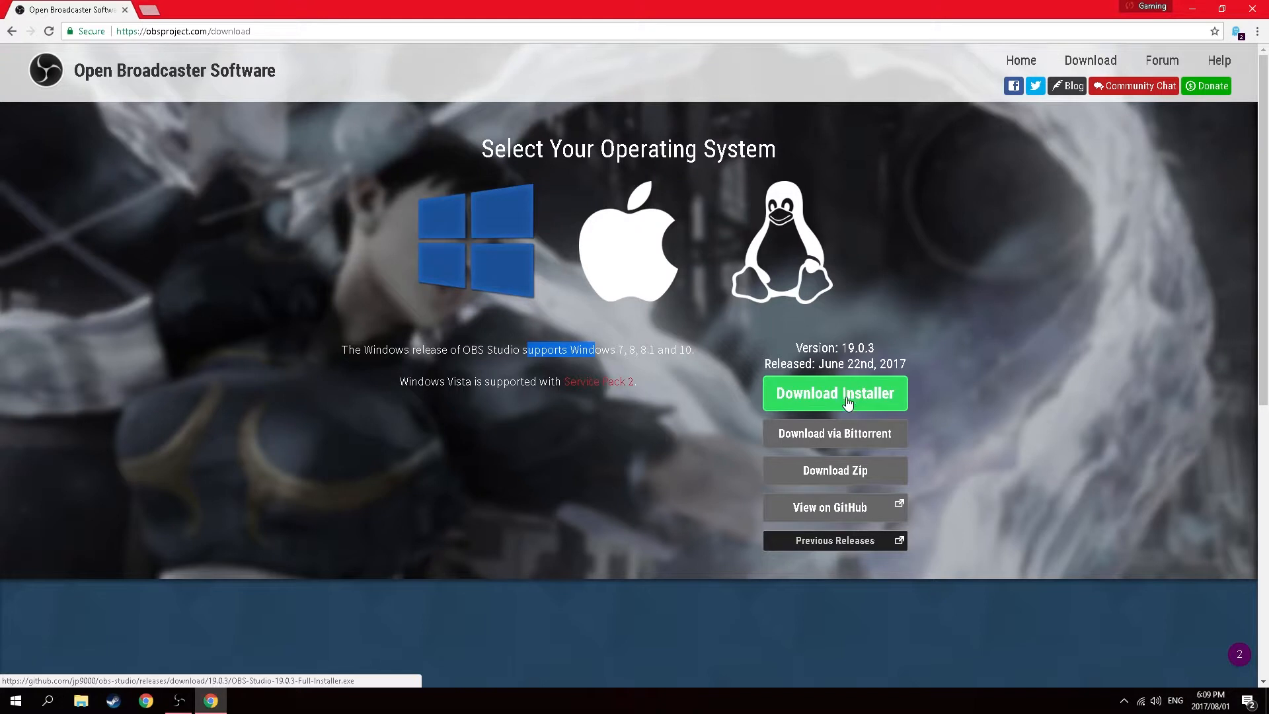
left_click(826, 402)
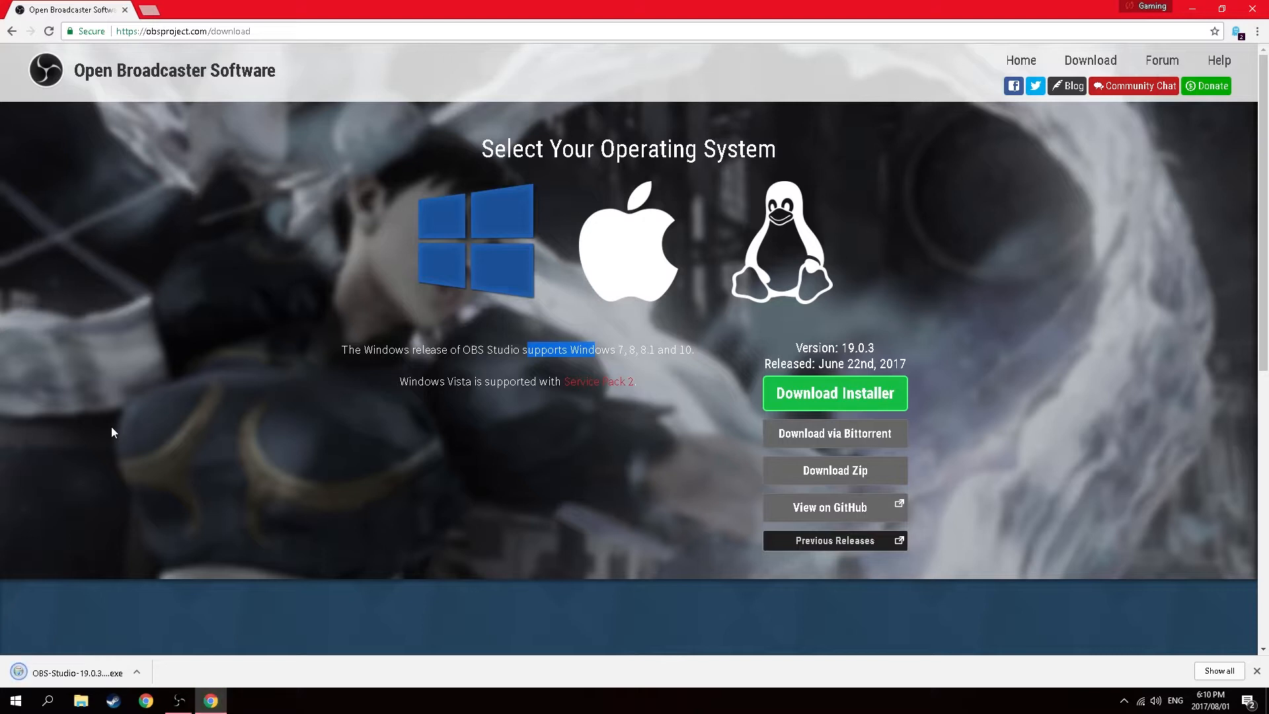
Show the downloaded OBS Studio installer in its folder, and close the folder window and the browser.
right_click(50, 671)
left_click(81, 640)
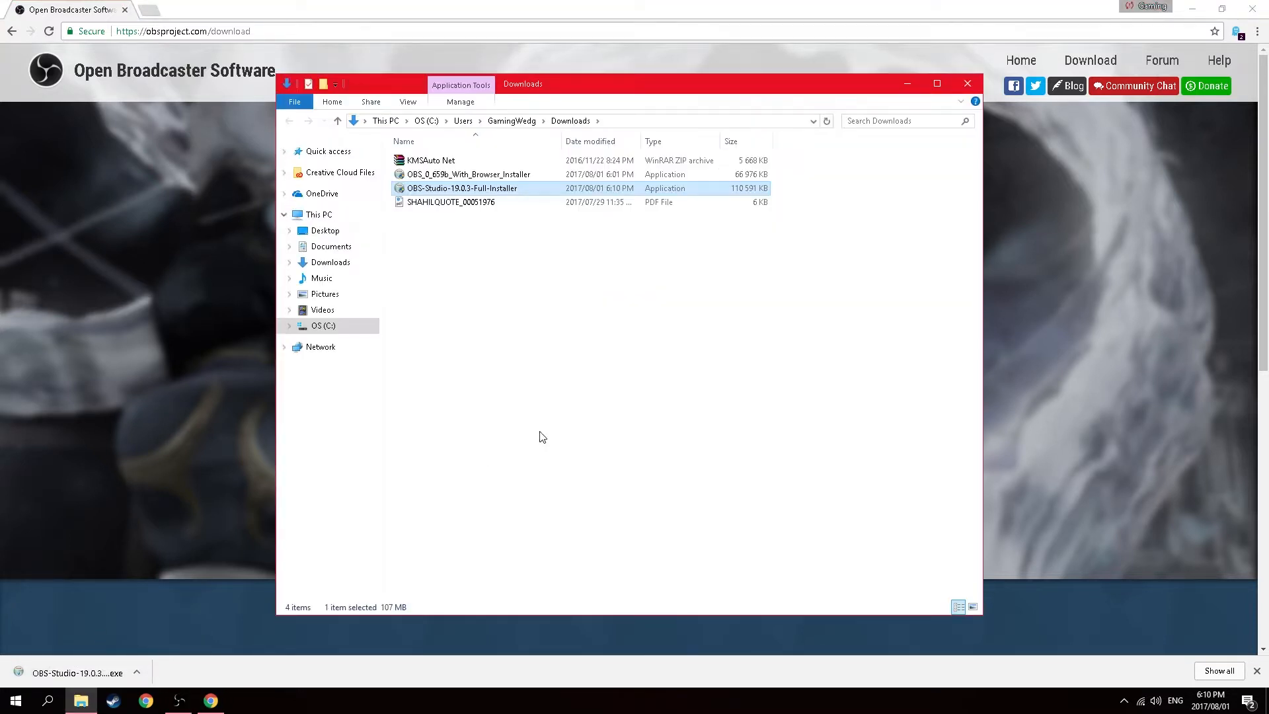
left_click(967, 82)
key("alt+F4")
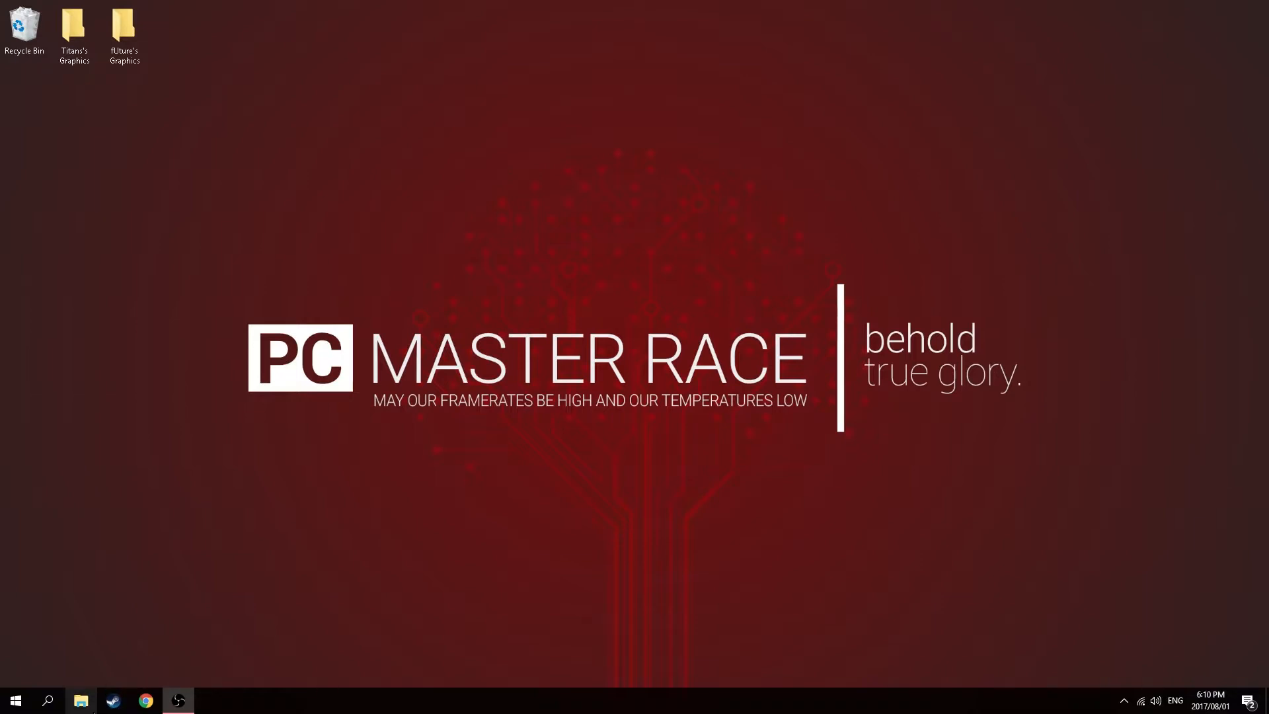
Delete the OBS_0_659b_With_Browser_Installer file from the Downloads folder.
left_click(80, 701)
left_click(344, 264)
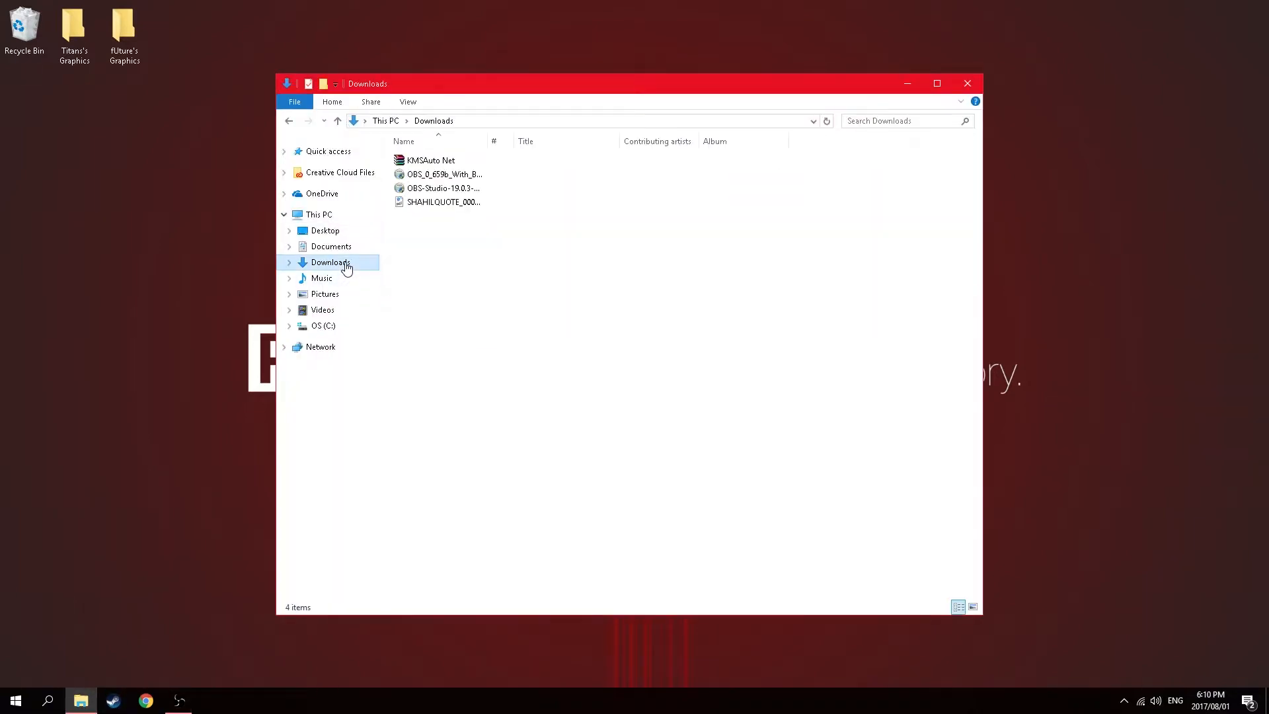
left_click(448, 177)
key("Delete")
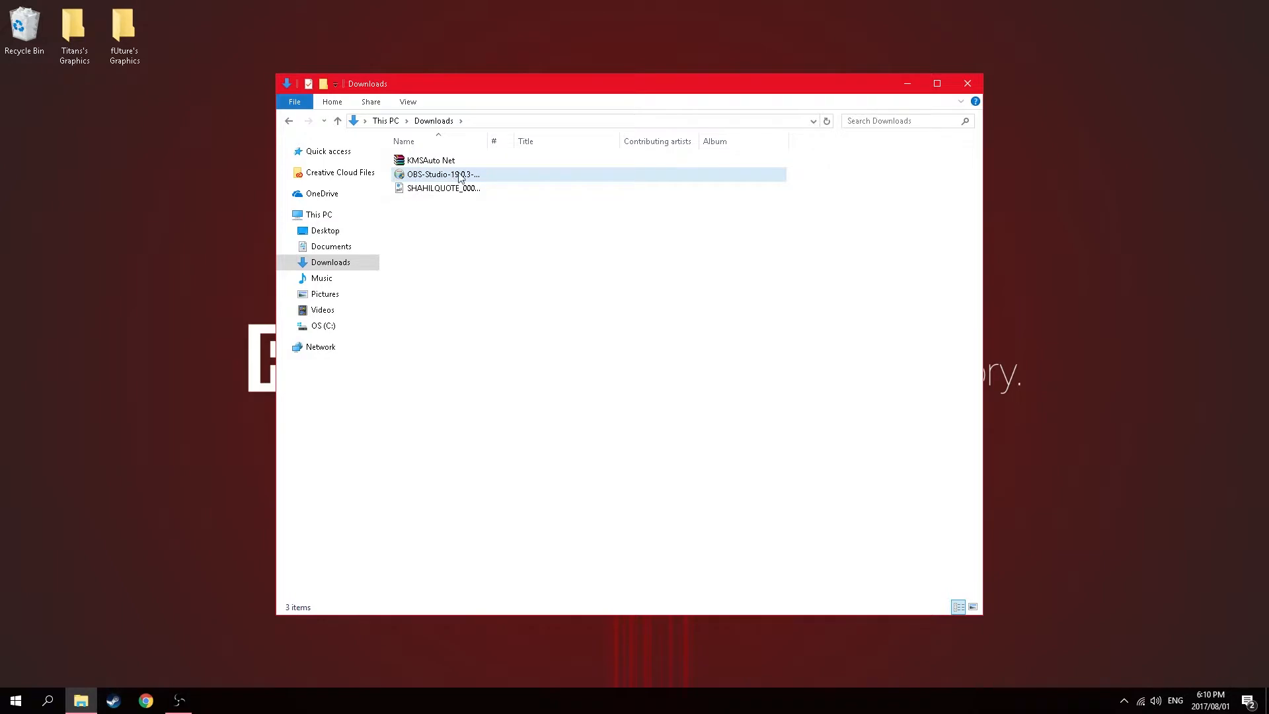
Launch the OBS-Studio-19.0.3 installer from Downloads and close the folder window behind it.
double_click(433, 176)
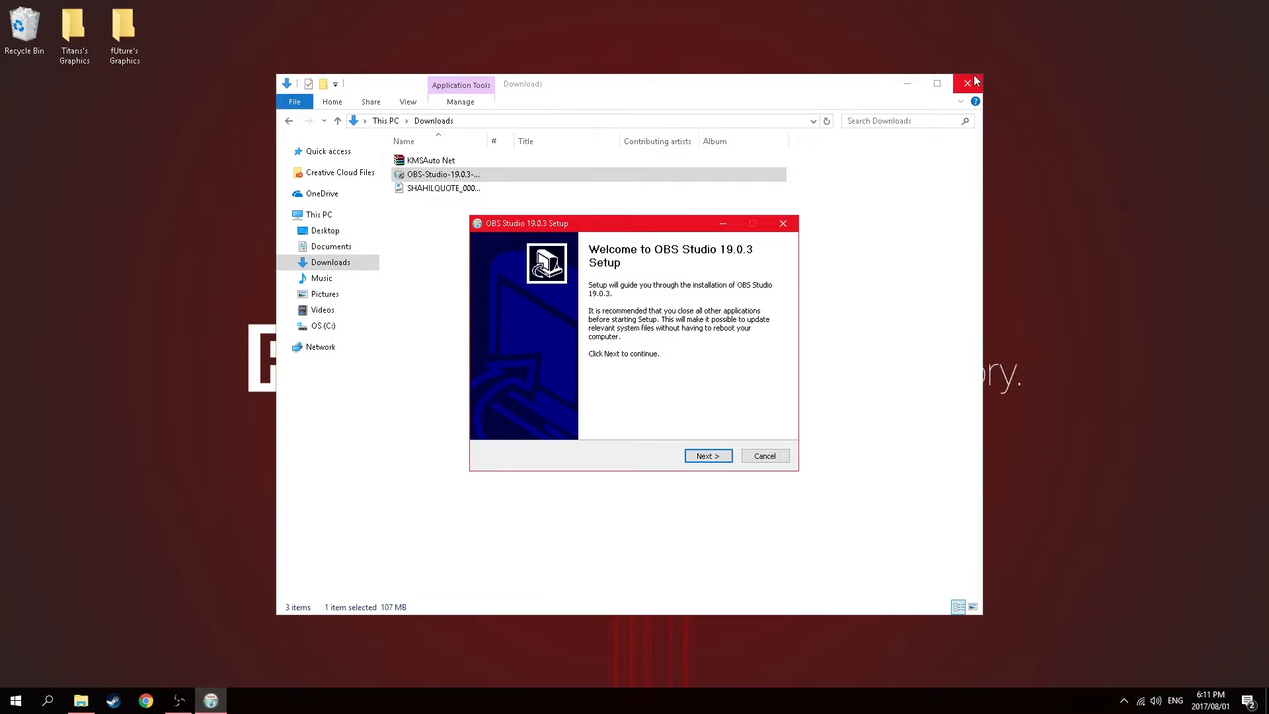
left_click(969, 82)
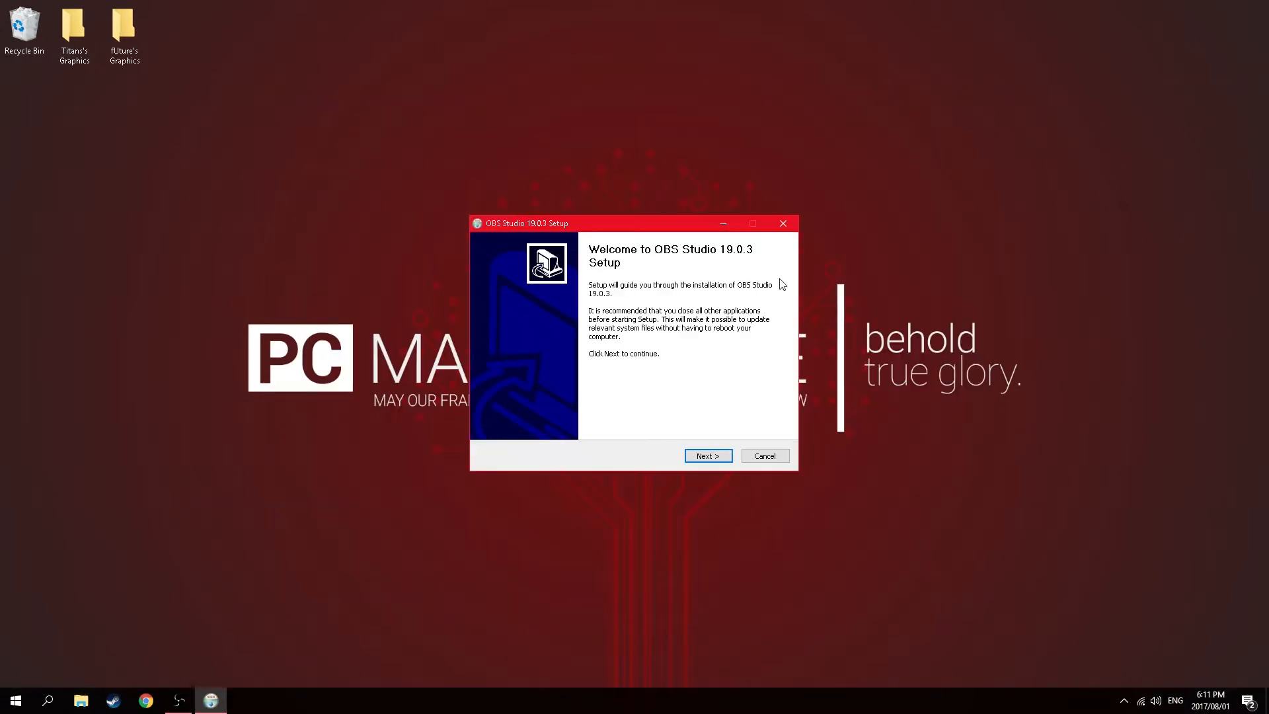
left_click_drag(402, 169, 886, 536)
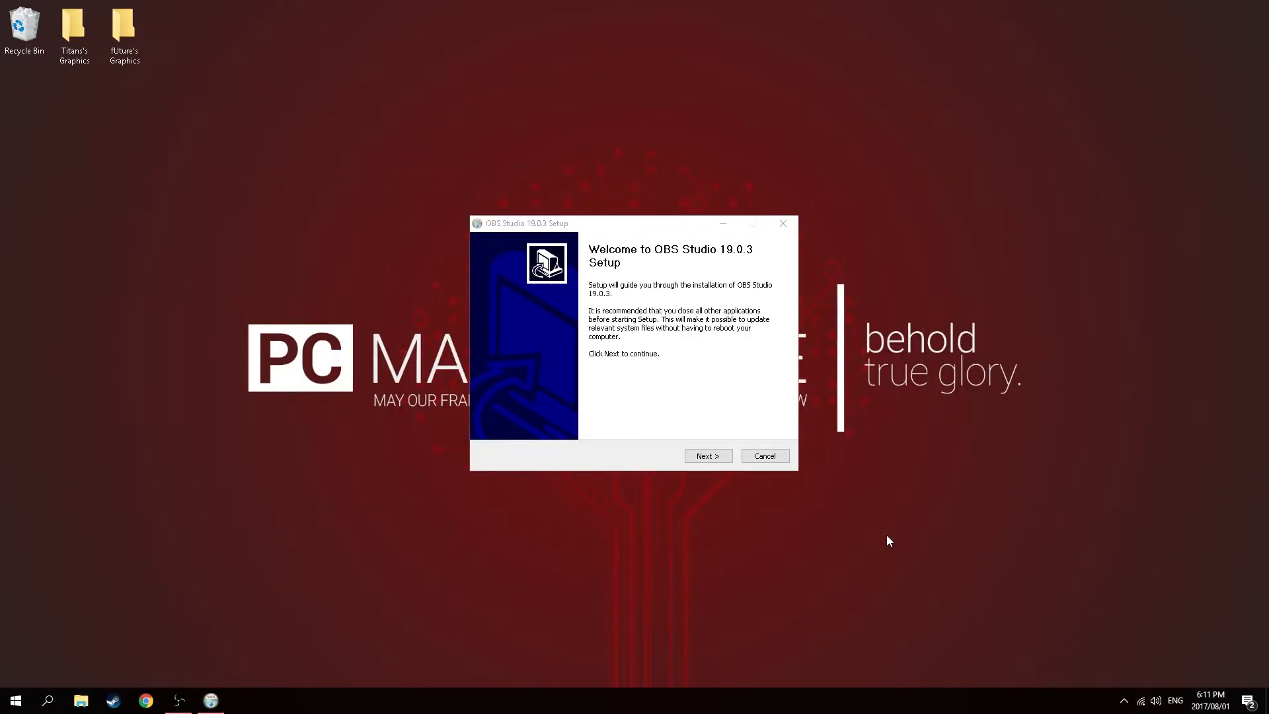
Continue past the setup welcome page, read to the end of the license agreement and accept it.
left_click(708, 456)
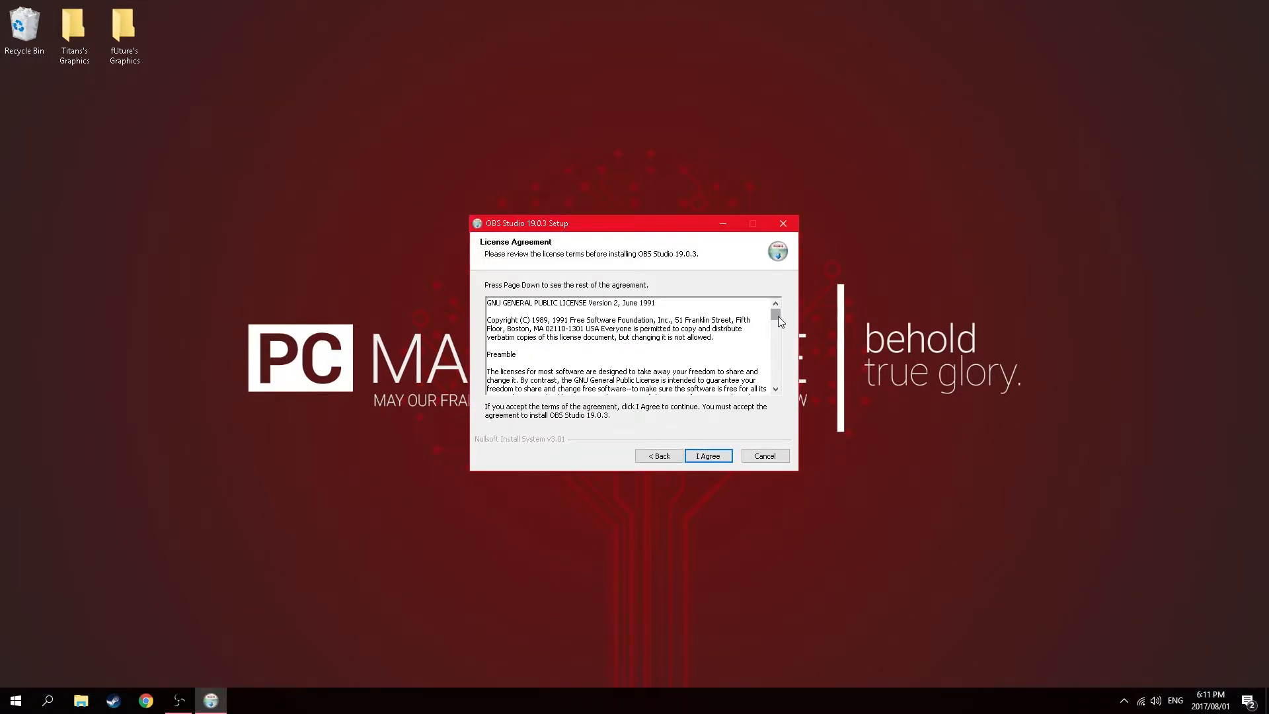
left_click_drag(779, 316, 772, 385)
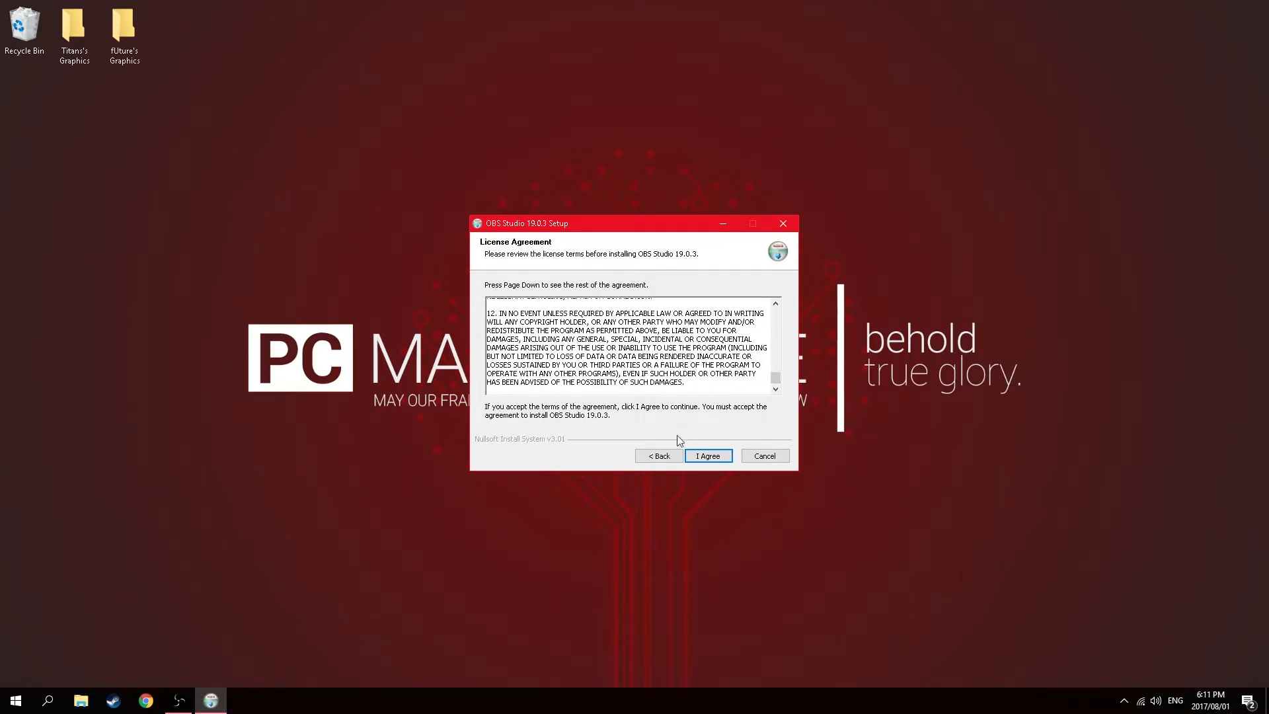
left_click(714, 455)
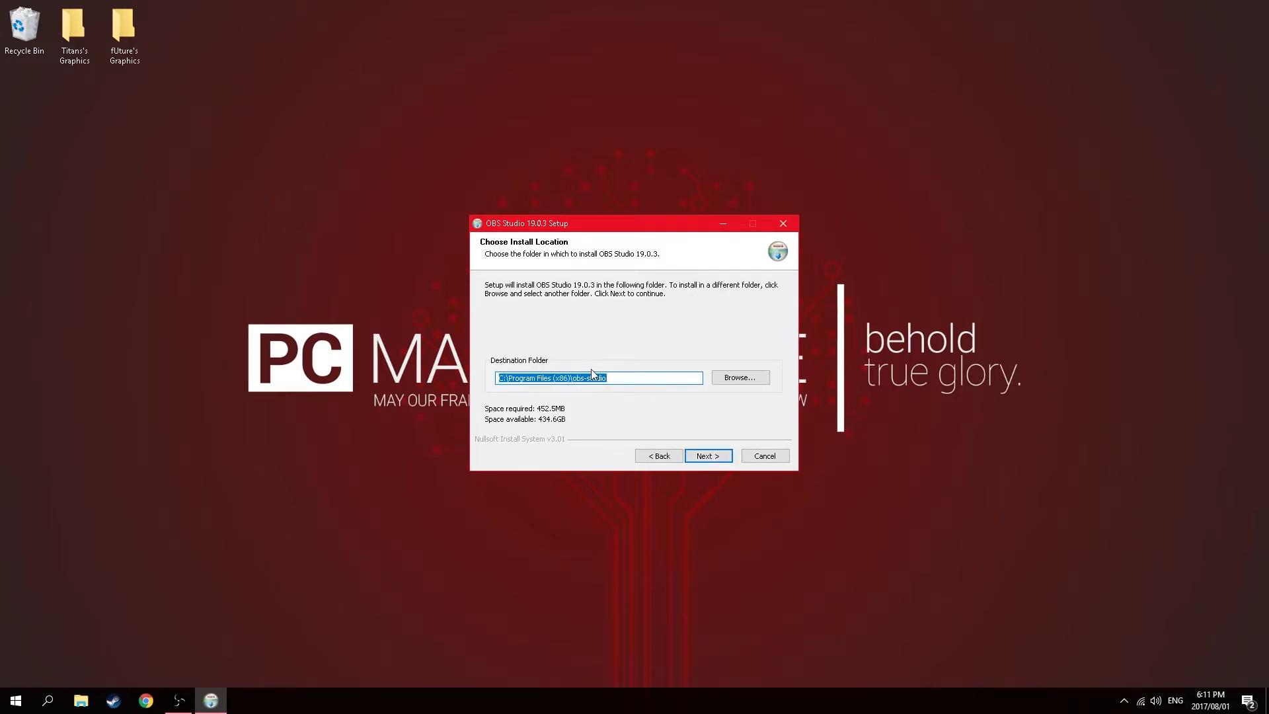
Choose Program Files (x86) on the C: drive as the install location and recheck the license page before returning to the destination folder.
left_click(748, 380)
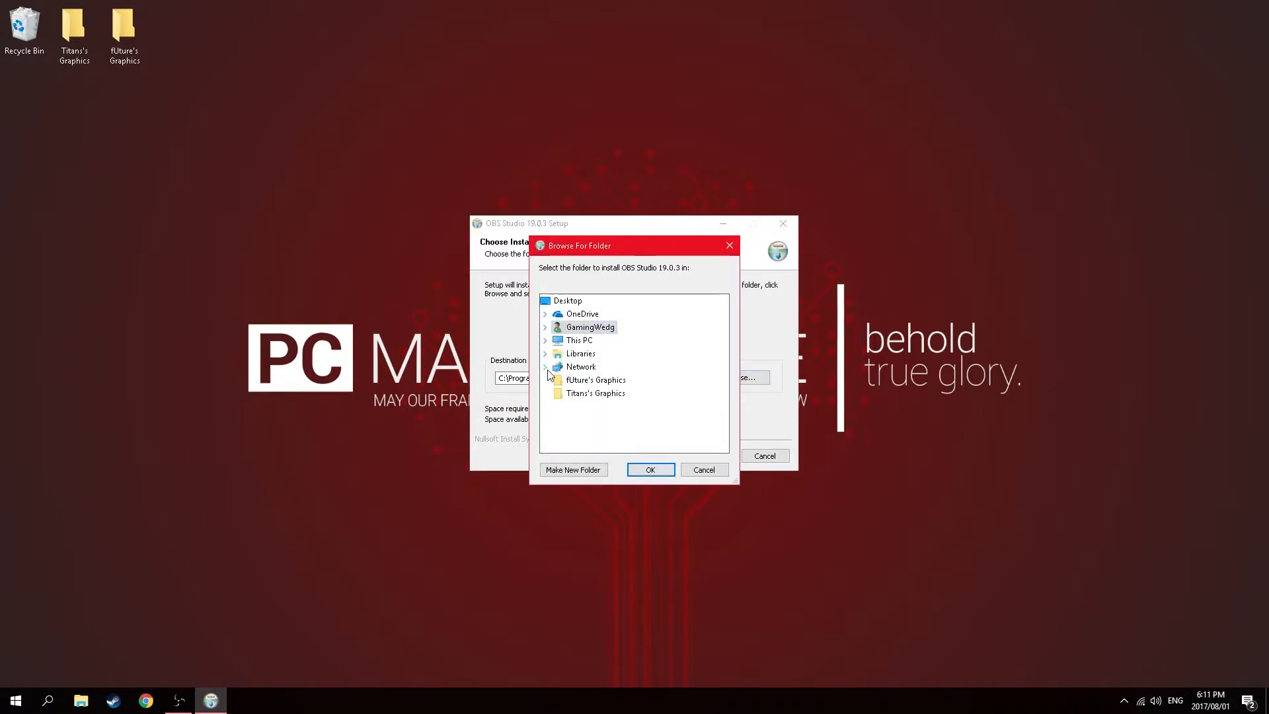
left_click(546, 340)
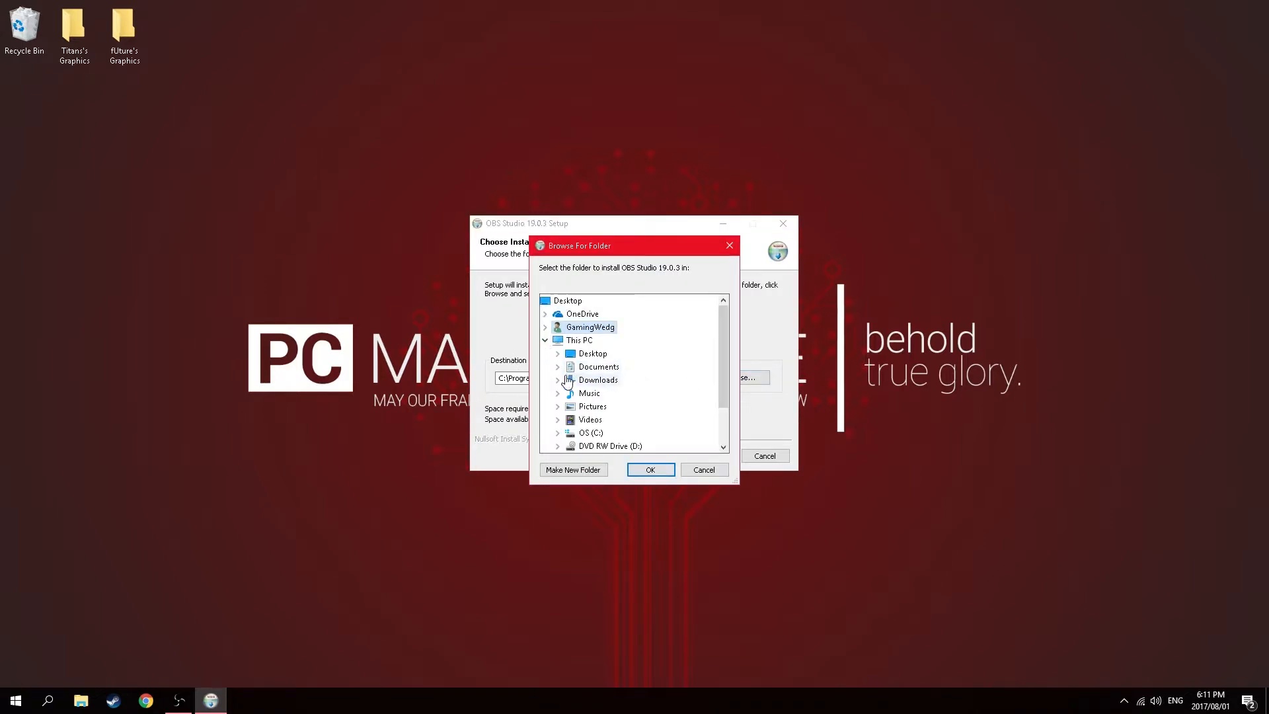
scroll(572, 408, "down", 1)
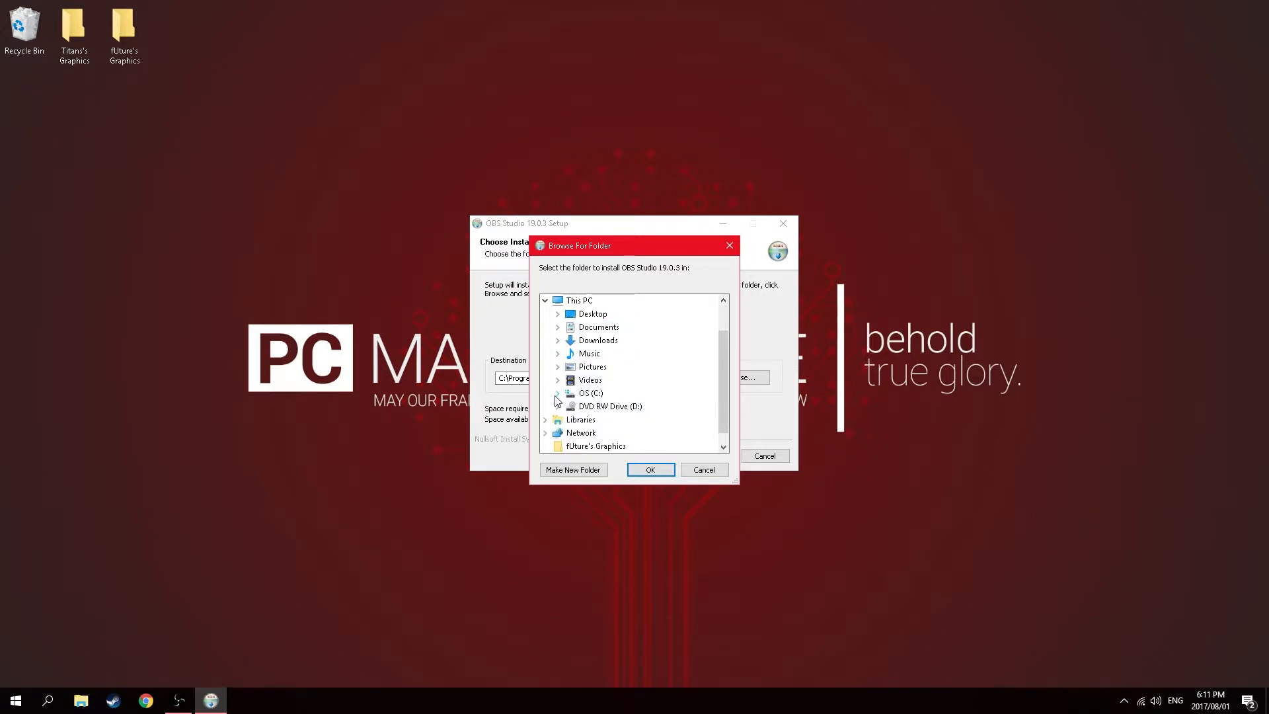
left_click(556, 394)
scroll(562, 403, "up", 1)
scroll(621, 416, "down", 1)
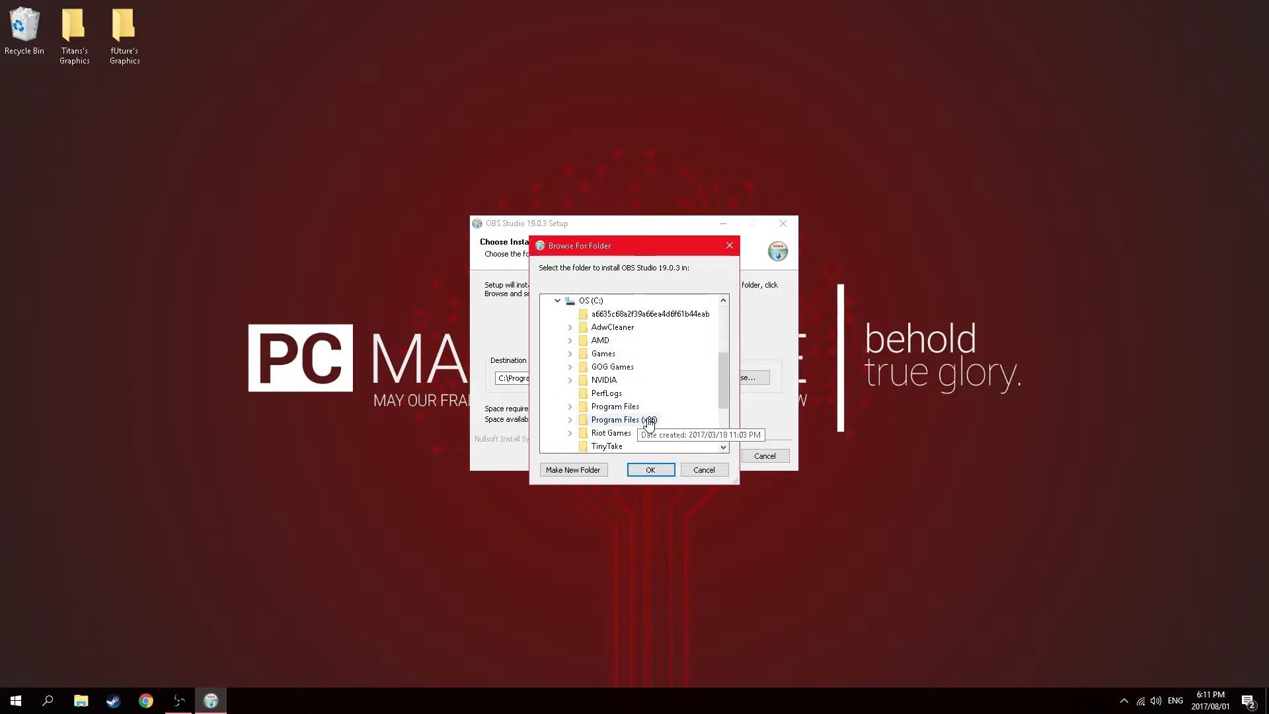
left_click(648, 420)
left_click(651, 470)
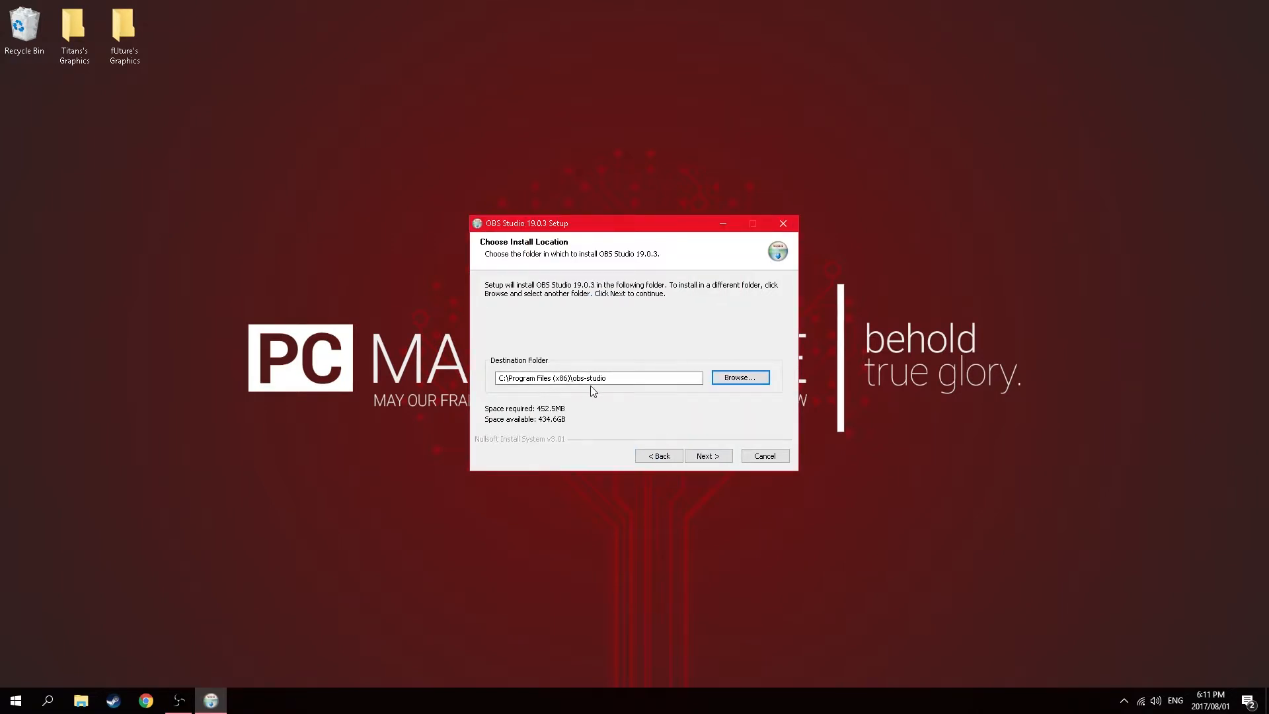
left_click(664, 456)
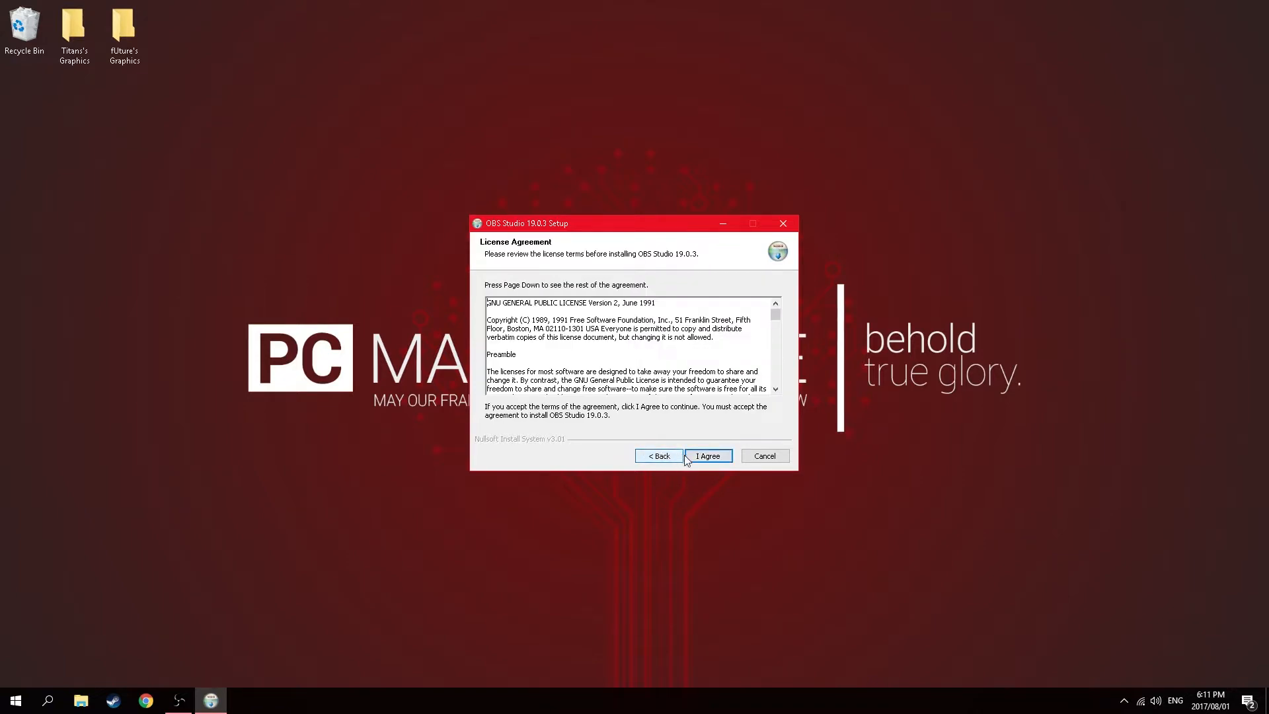
left_click(705, 457)
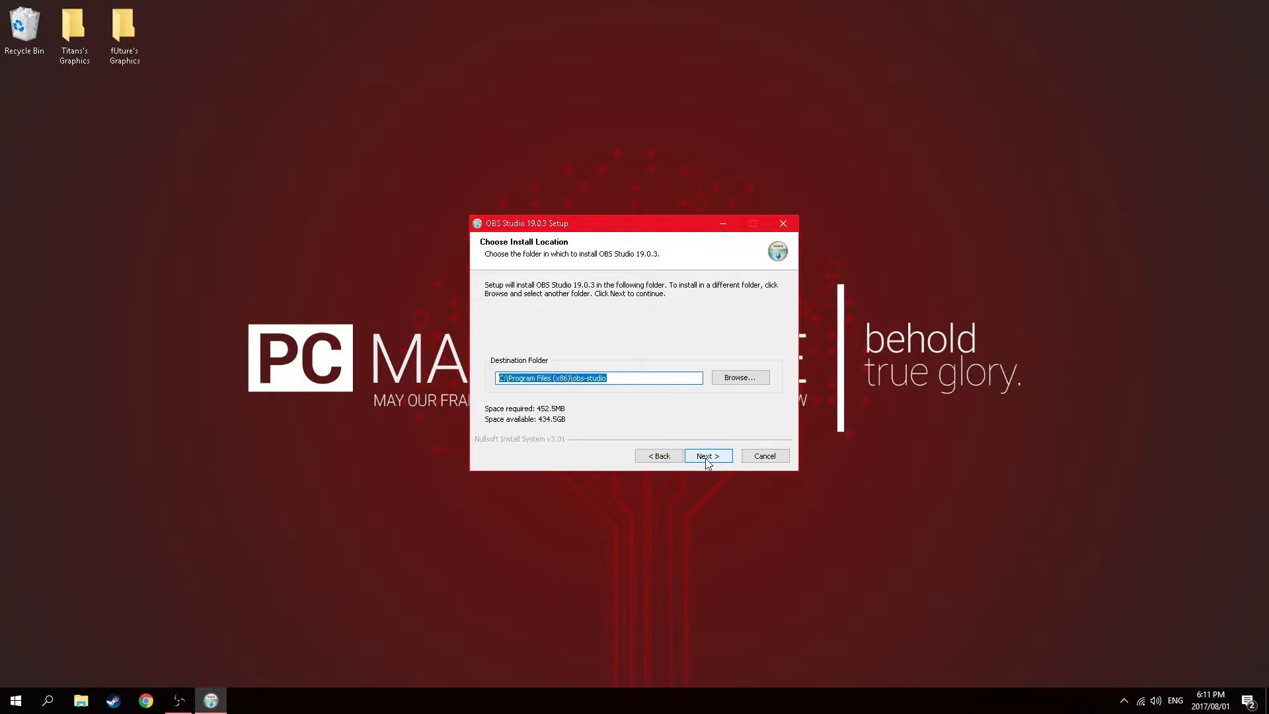
Confirm the destination folder, add the Realsense Source plugin to the components and start the installation.
left_click(705, 458)
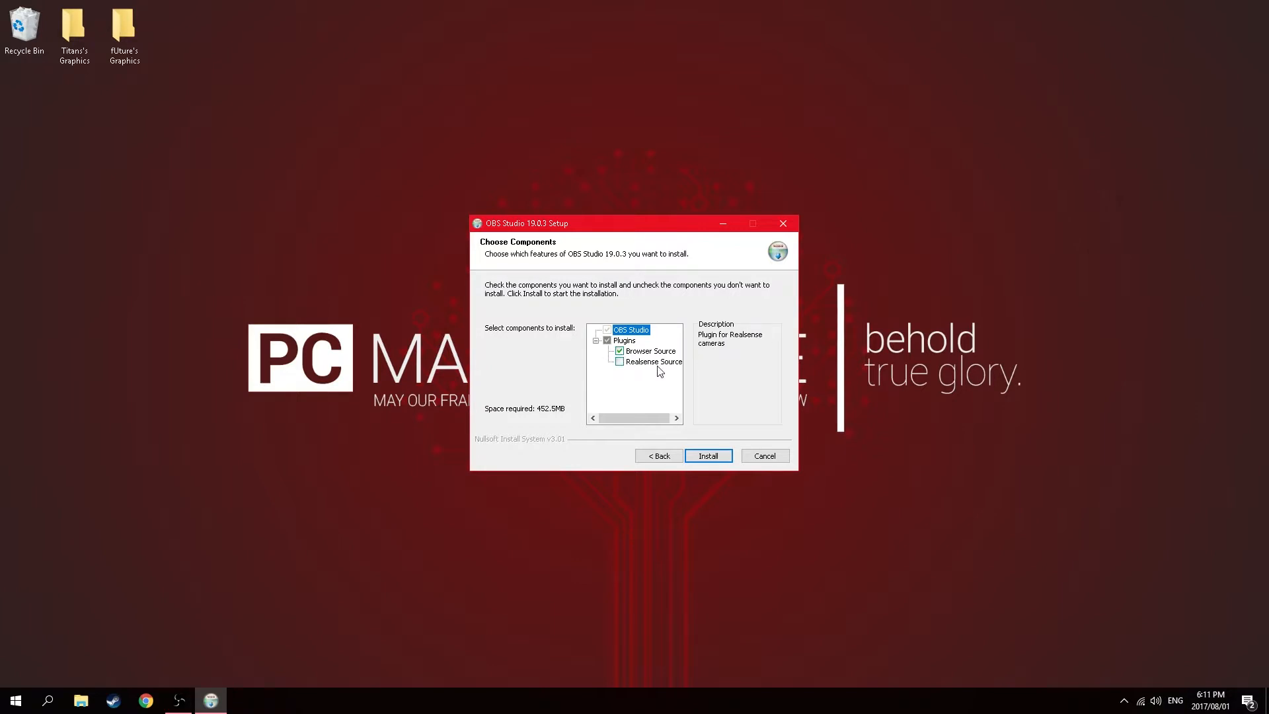
left_click(620, 362)
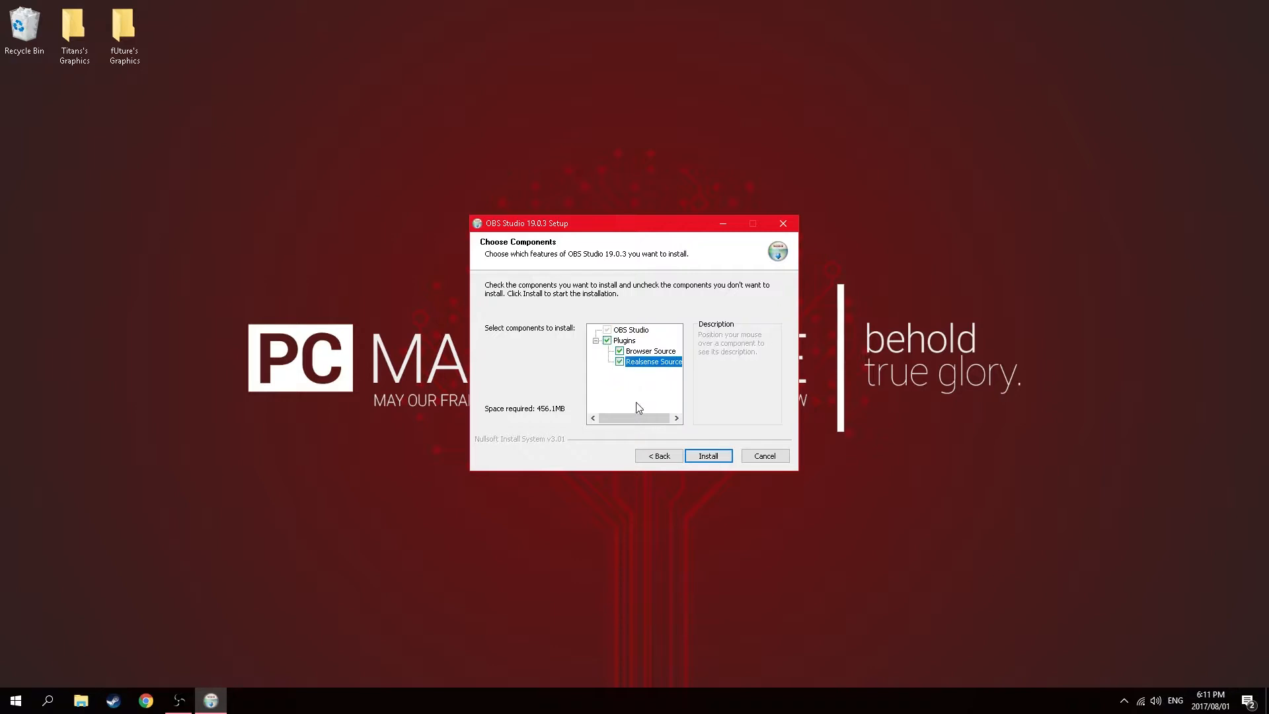
left_click(699, 455)
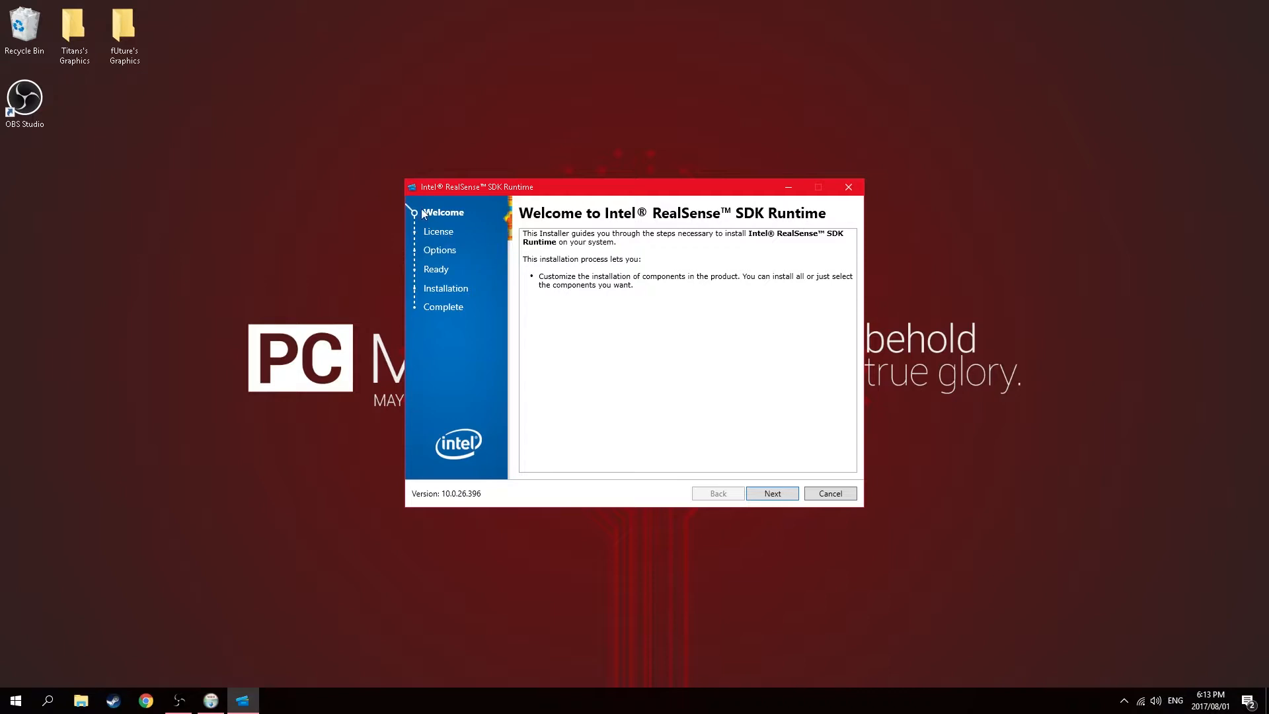
Cancel the Intel RealSense SDK Runtime installation and finish the OBS setup with the launch option enabled.
left_click(829, 496)
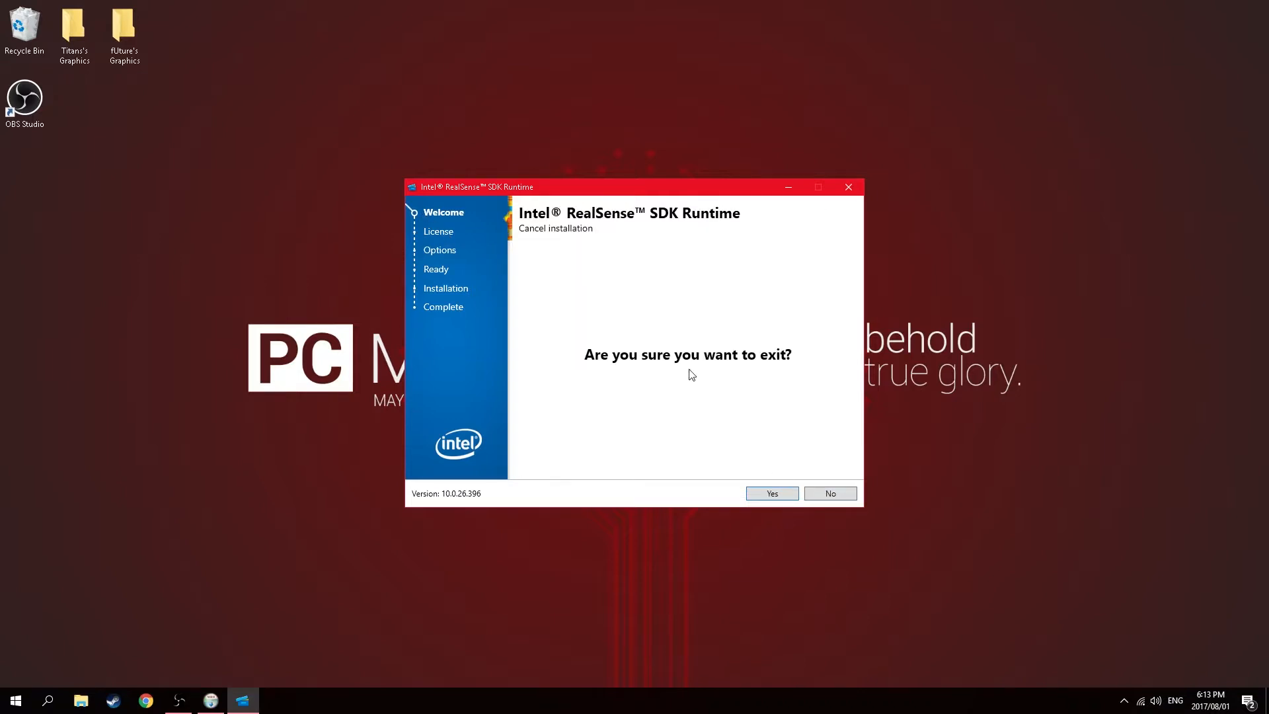
left_click(782, 496)
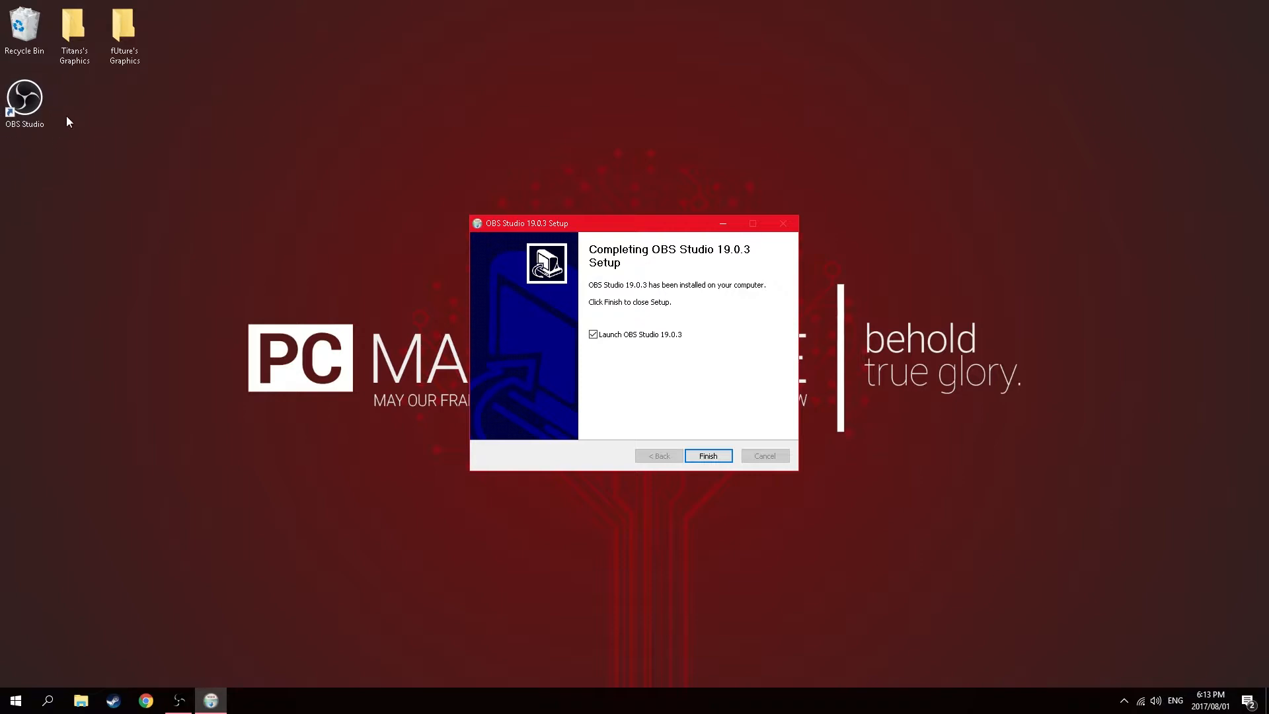
left_click(705, 457)
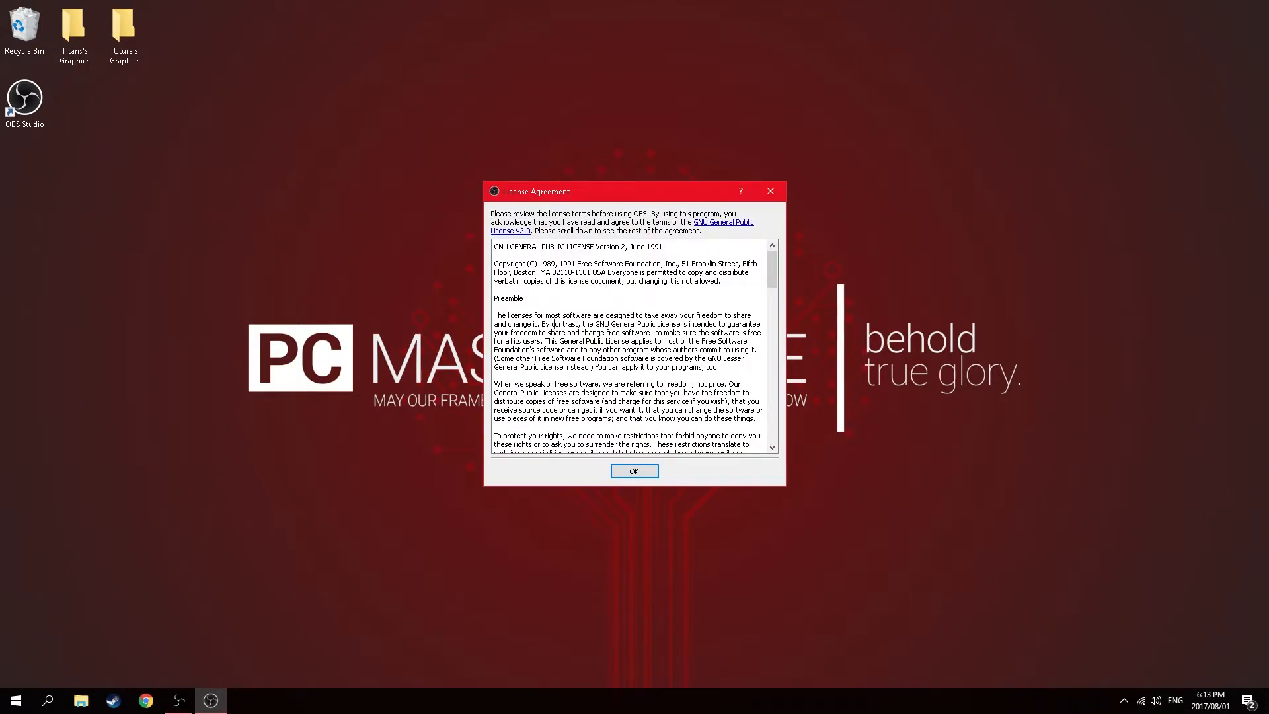
Read the OBS license agreement through to its end and accept it.
scroll(632, 315, "down", 2)
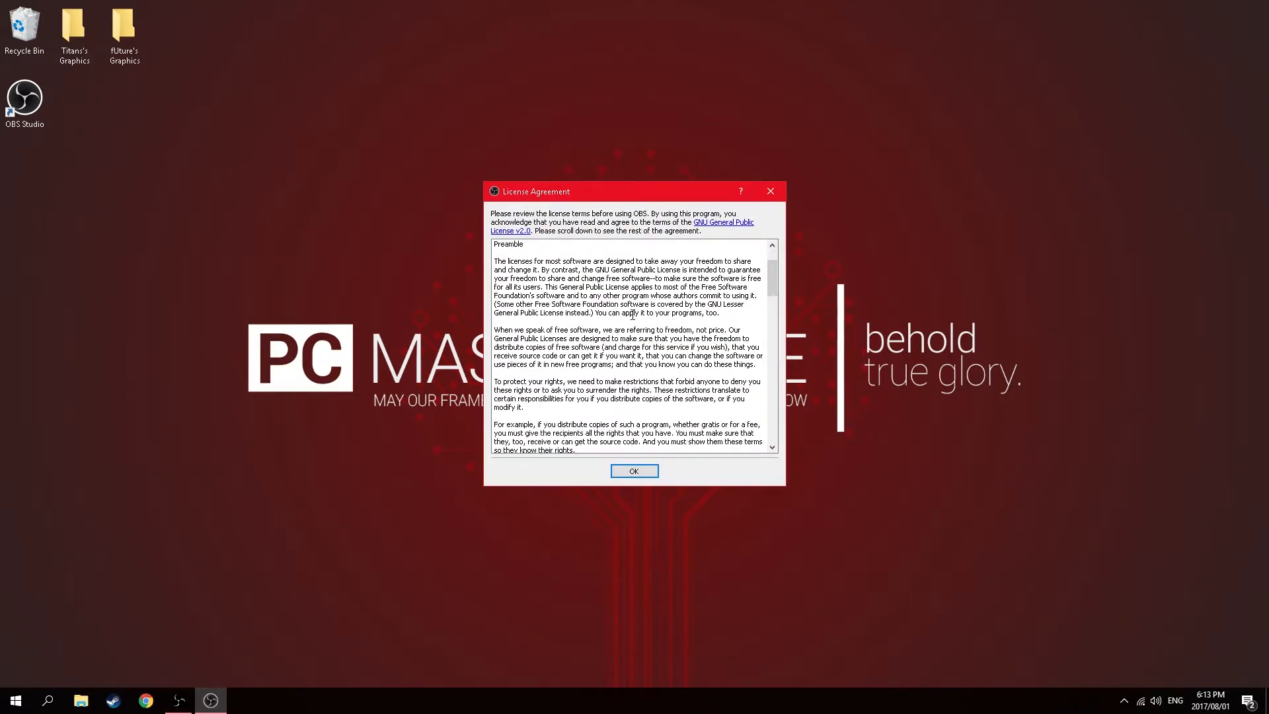
left_click_drag(783, 289, 772, 441)
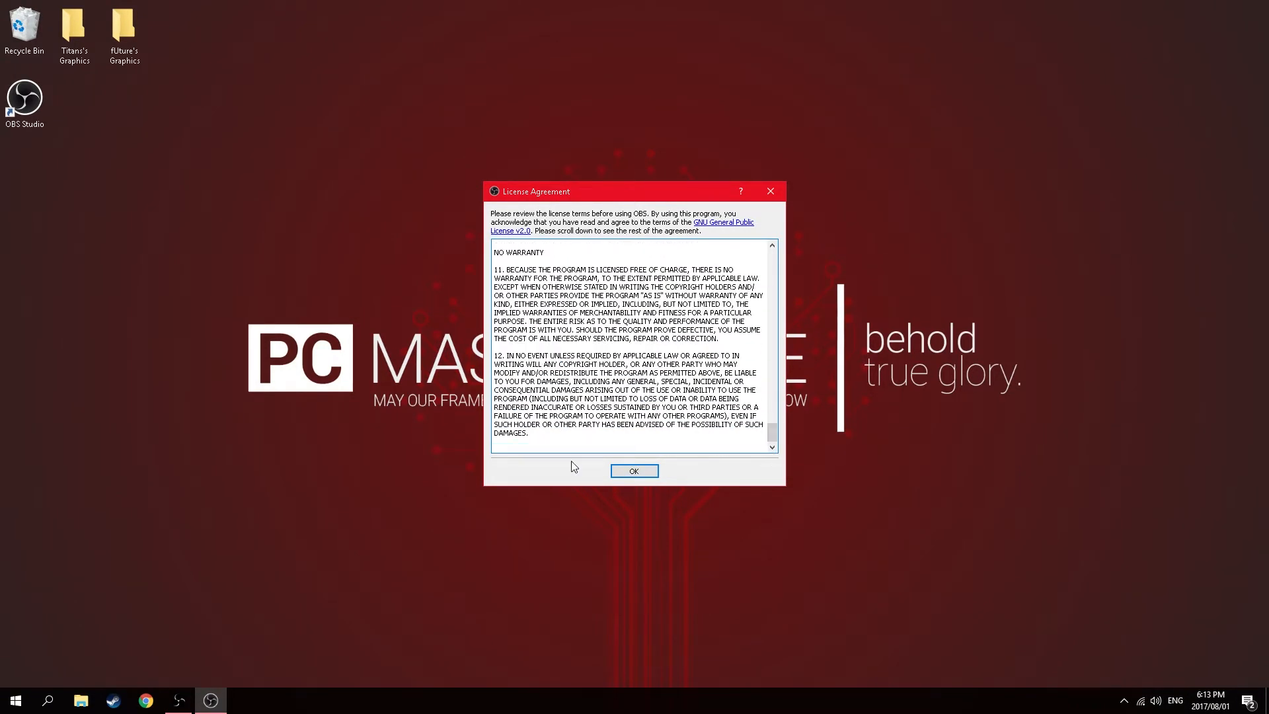
left_click(631, 470)
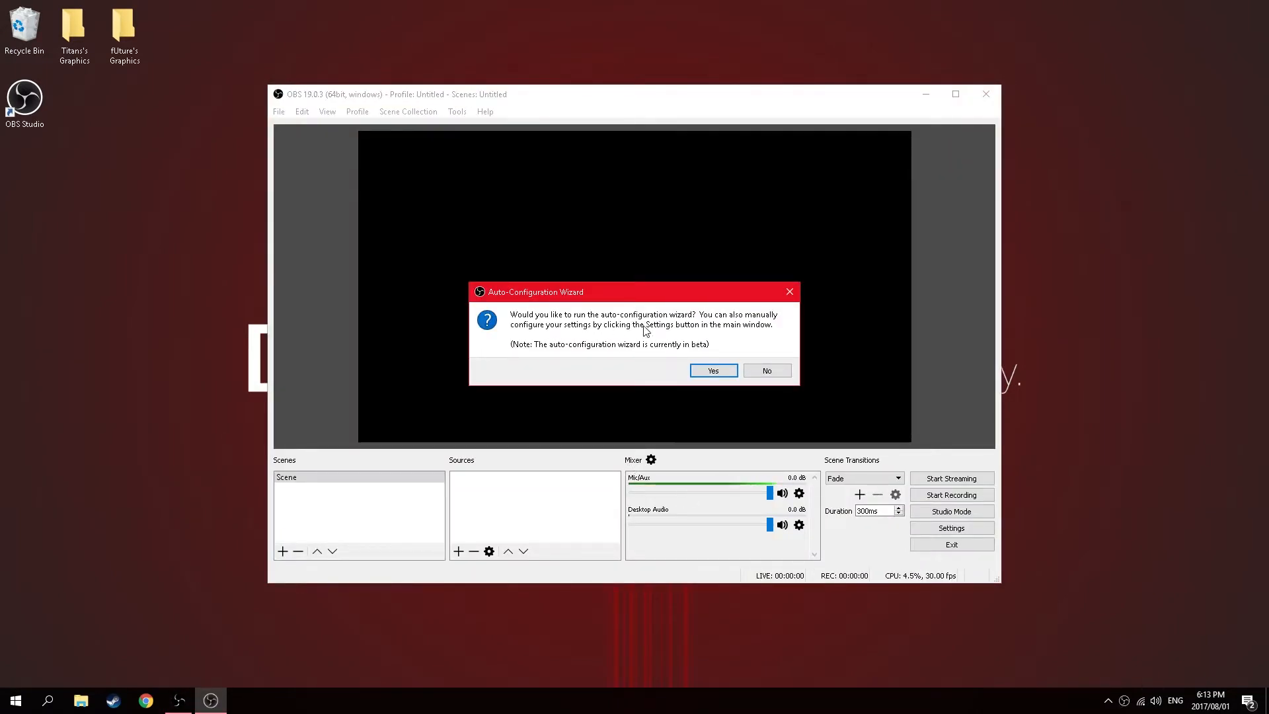
Decline the auto-configuration wizard, dismiss its notice and maximize the OBS window.
left_click(766, 371)
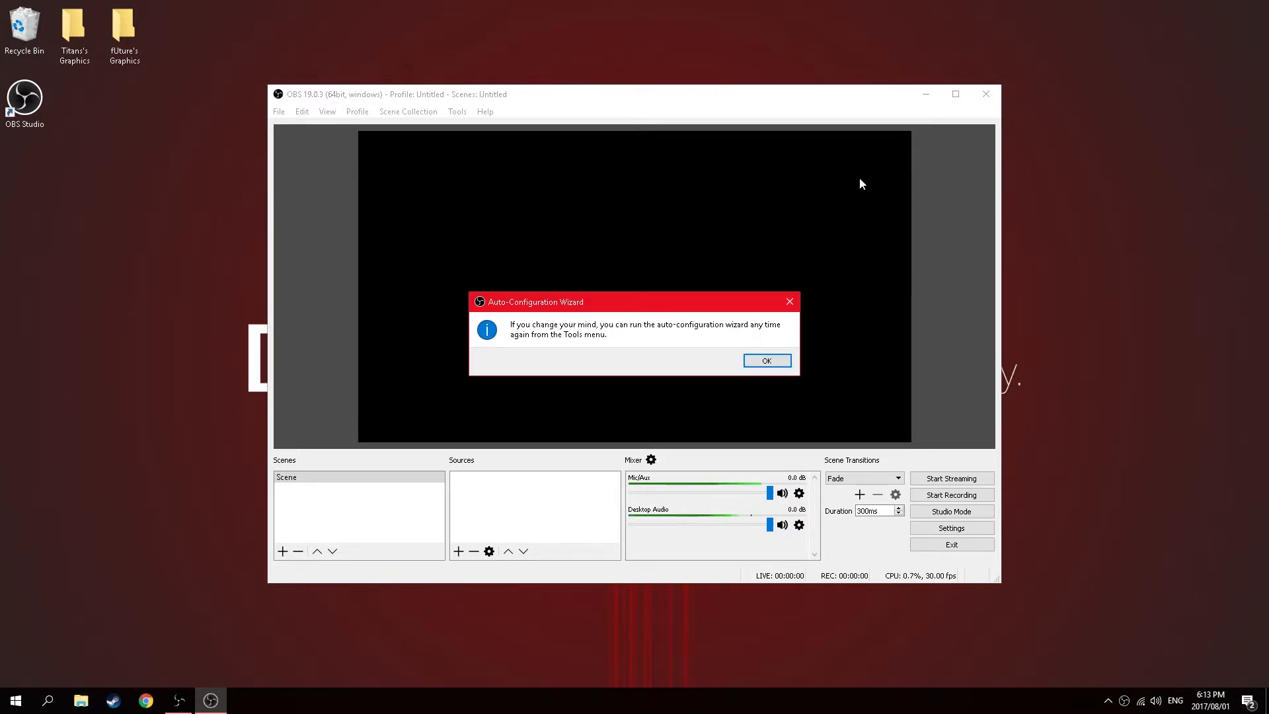
left_click(757, 363)
left_click(955, 94)
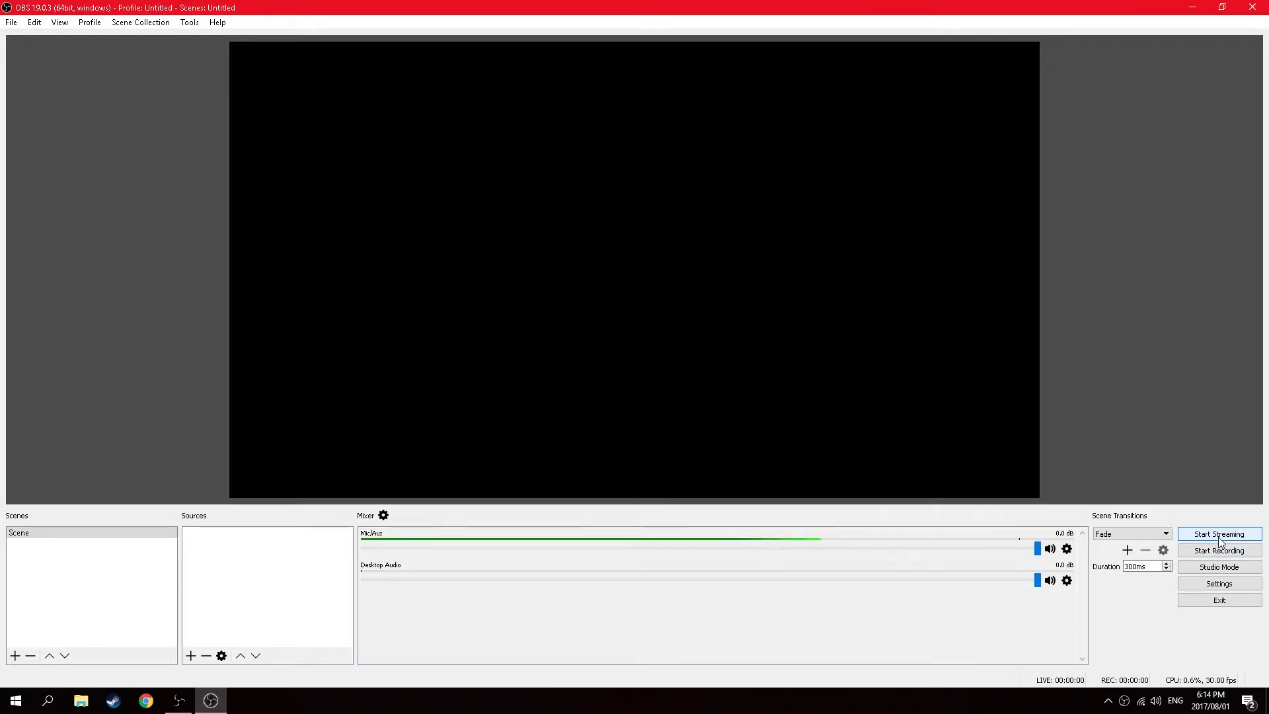
Change the OBS theme to Dark in the general settings.
left_click(1218, 585)
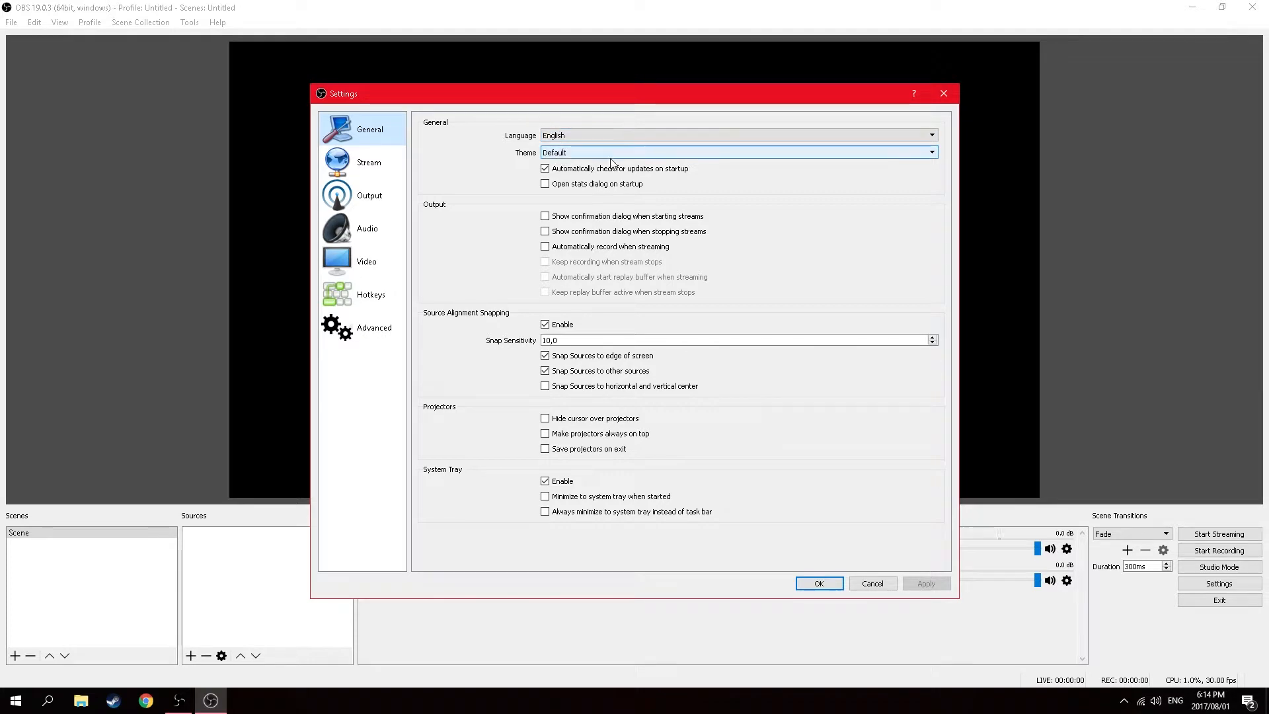
left_click(573, 157)
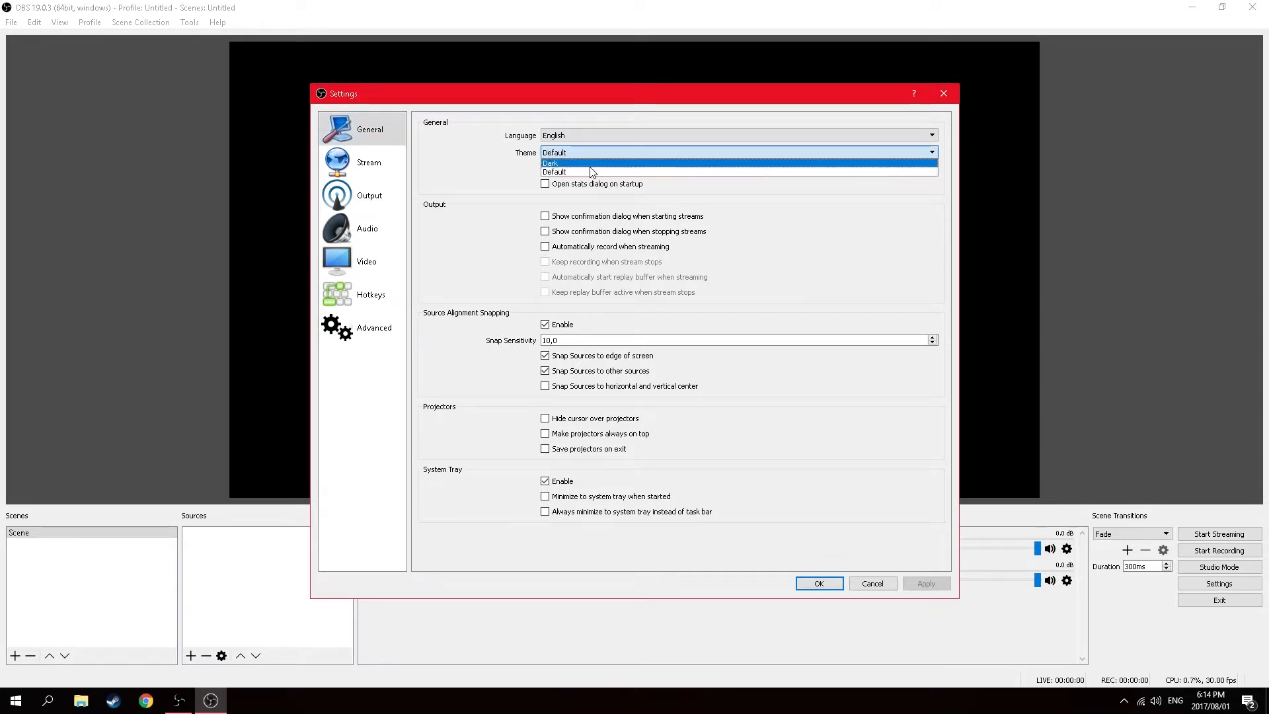
left_click(555, 164)
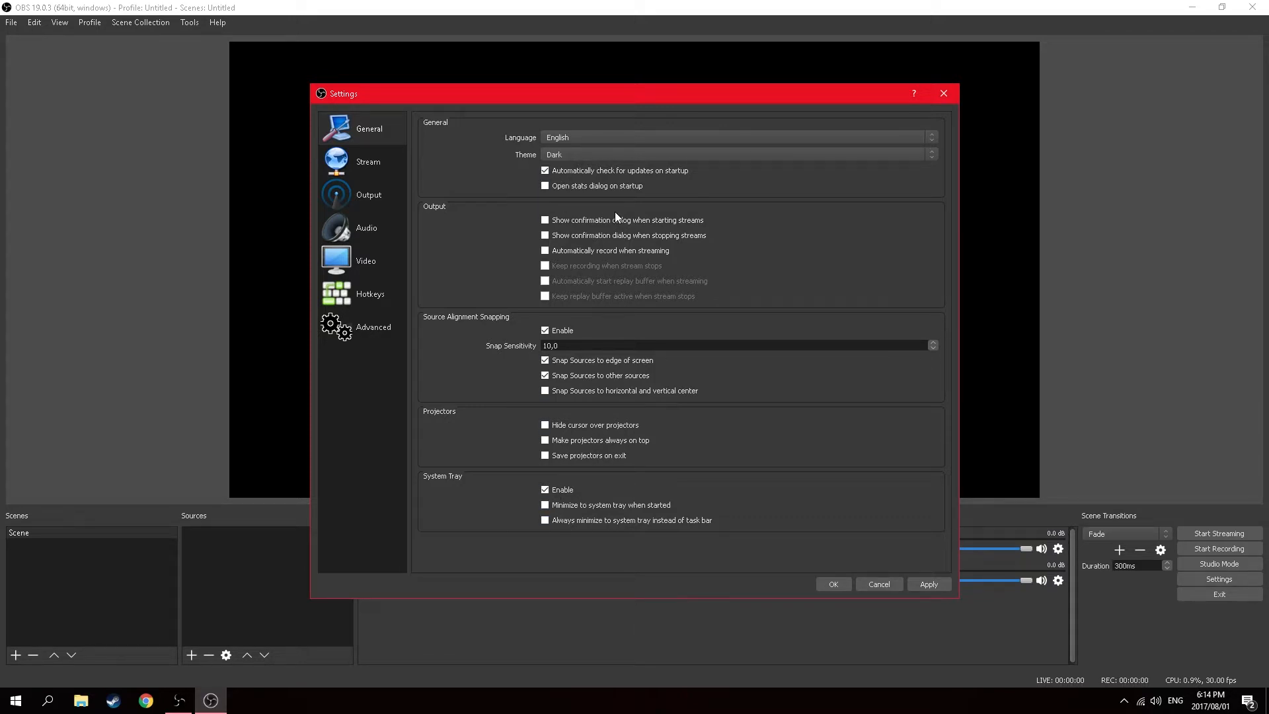
Enable the confirmation dialog when stopping streams, automatic recording when streaming, and keeping the recording going when the stream stops.
left_click(547, 235)
left_click(545, 251)
left_click(545, 268)
Review the stream and output settings, including the available output modes, leaving the mode on Simple.
left_click(358, 166)
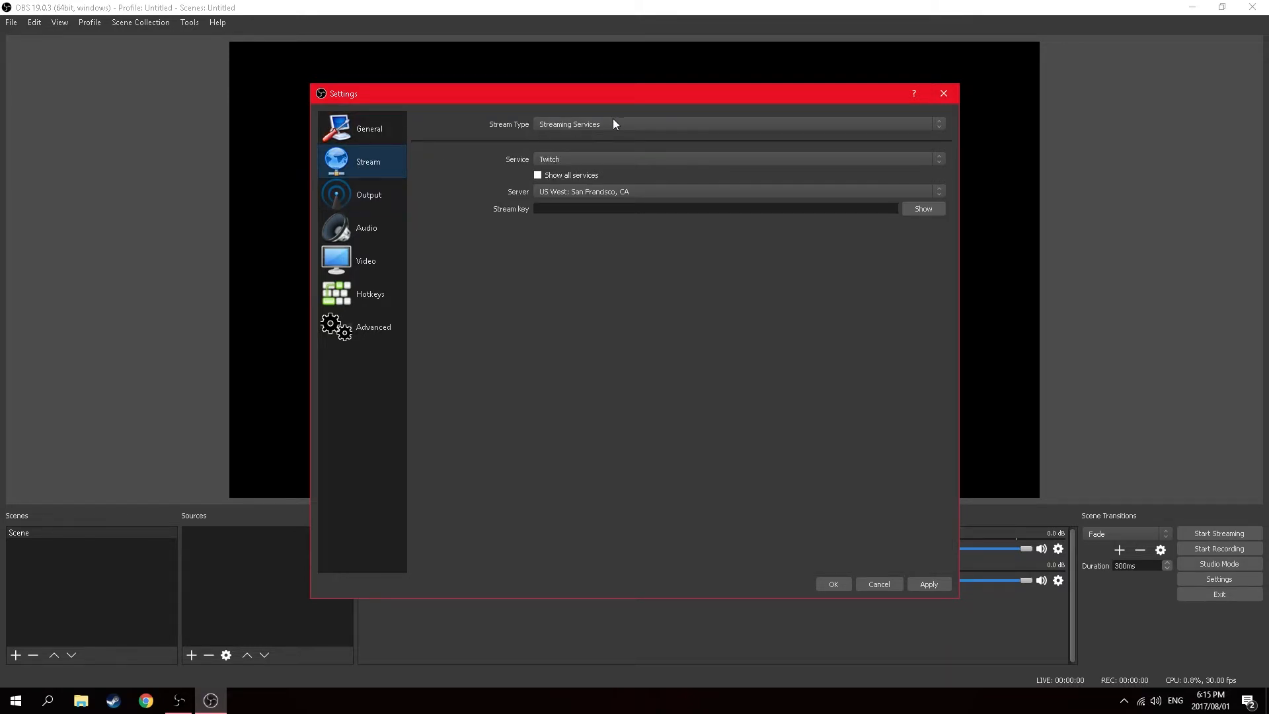
left_click(373, 200)
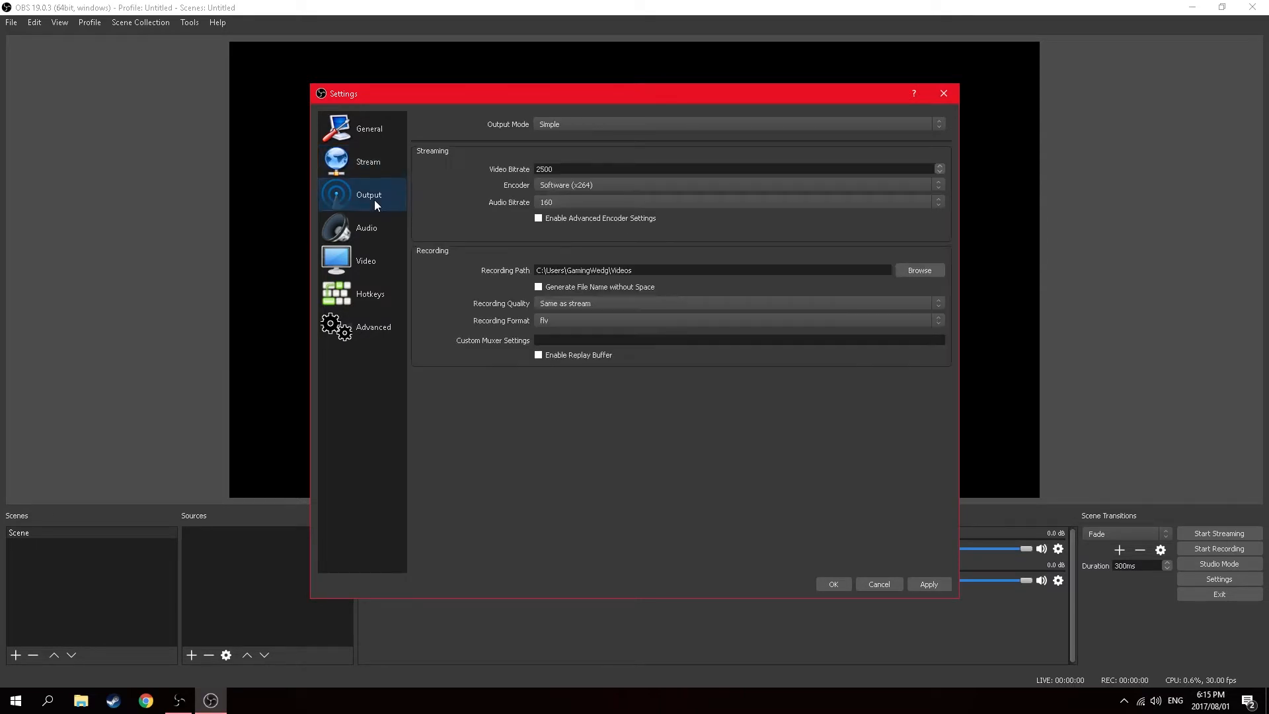
left_click(552, 125)
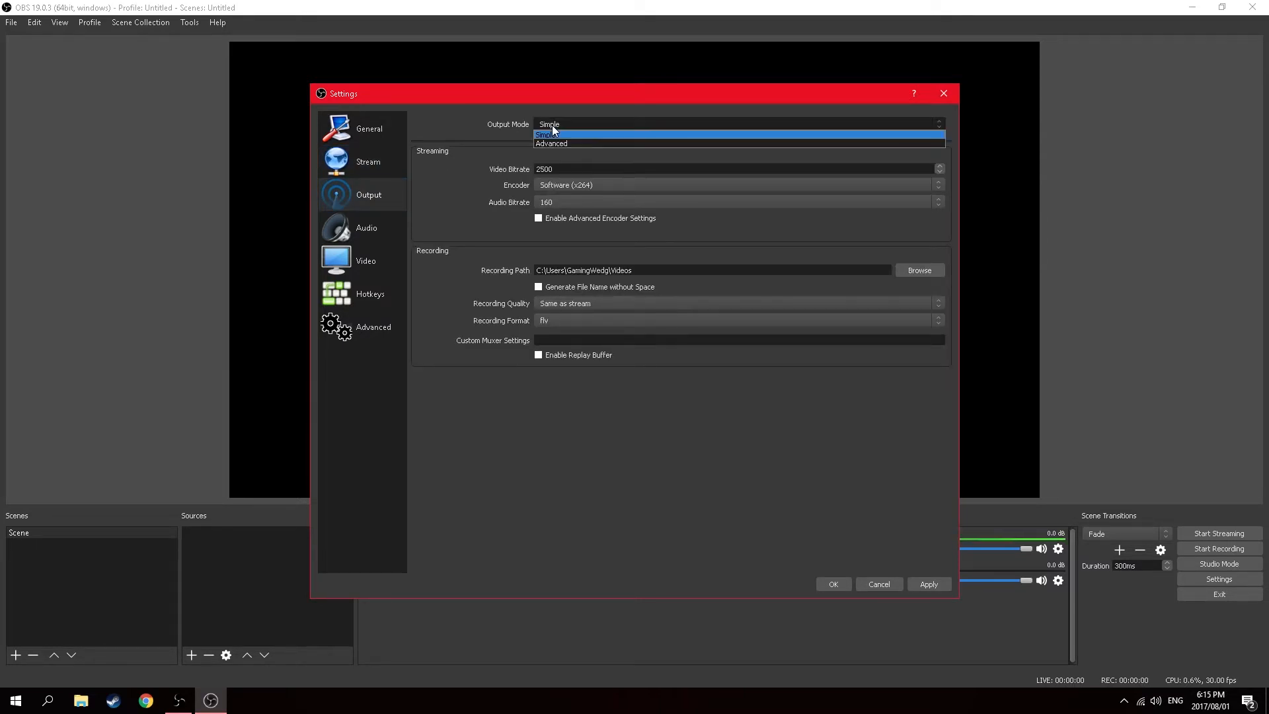
left_click(556, 129)
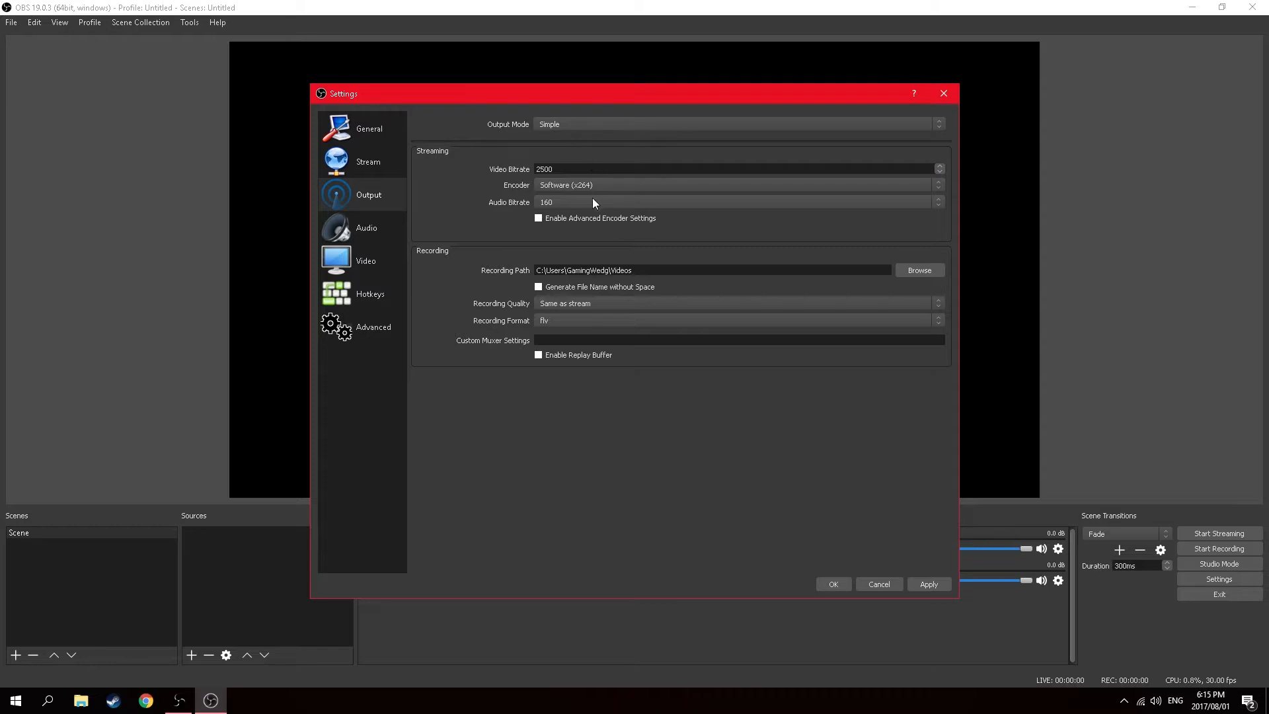
Create a folder named "OBS Studio Output" in Videos and set it as the recording path.
left_click(920, 268)
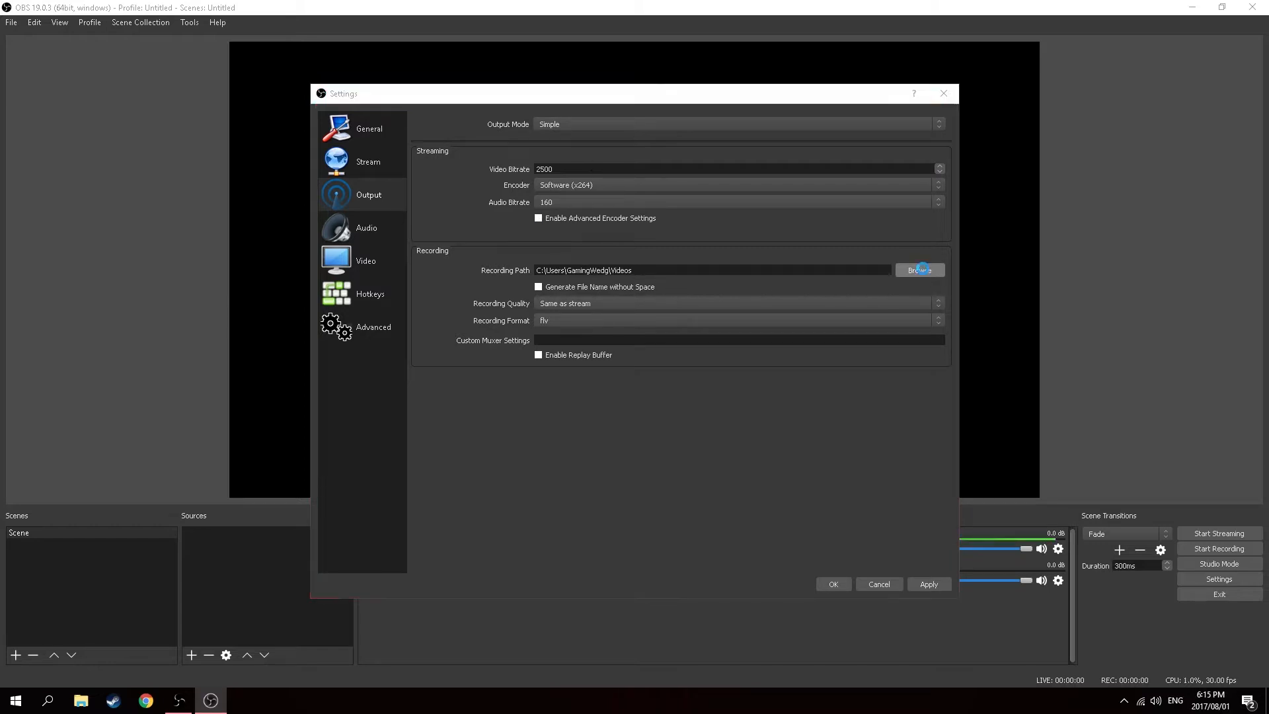
left_click(380, 332)
left_click(363, 346)
right_click(635, 296)
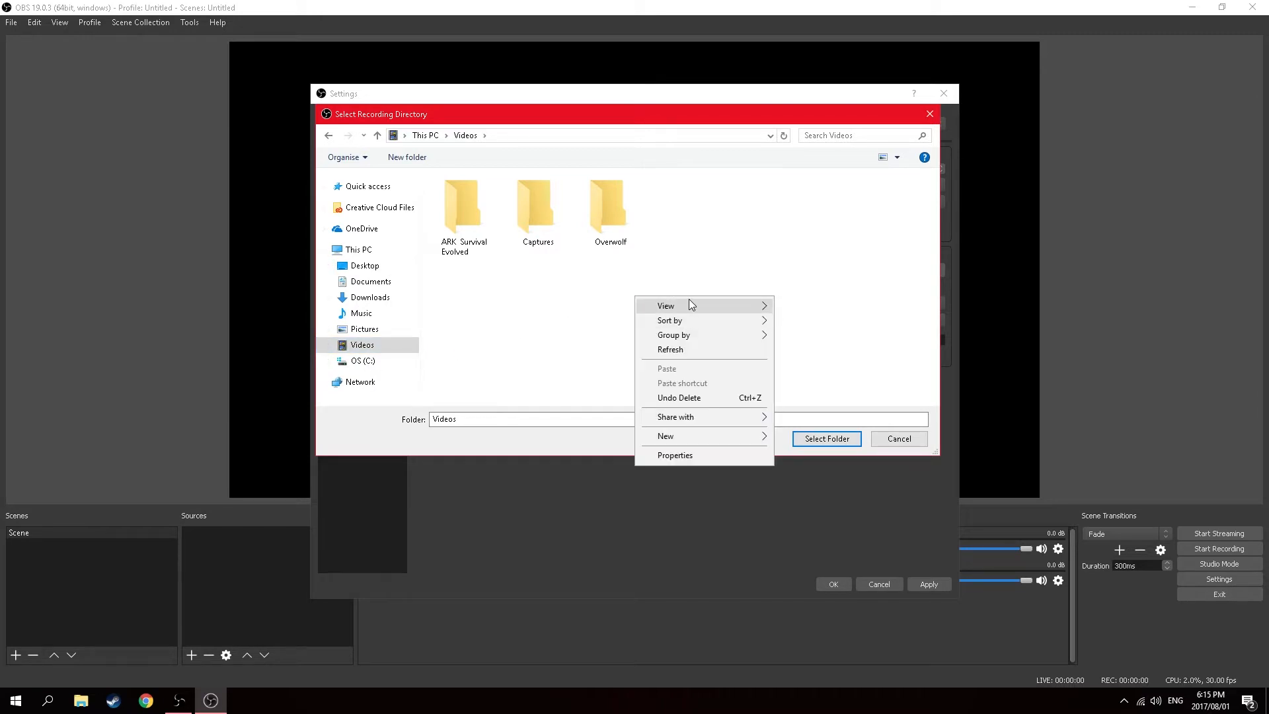
mouse_move(693, 438)
left_click(802, 437)
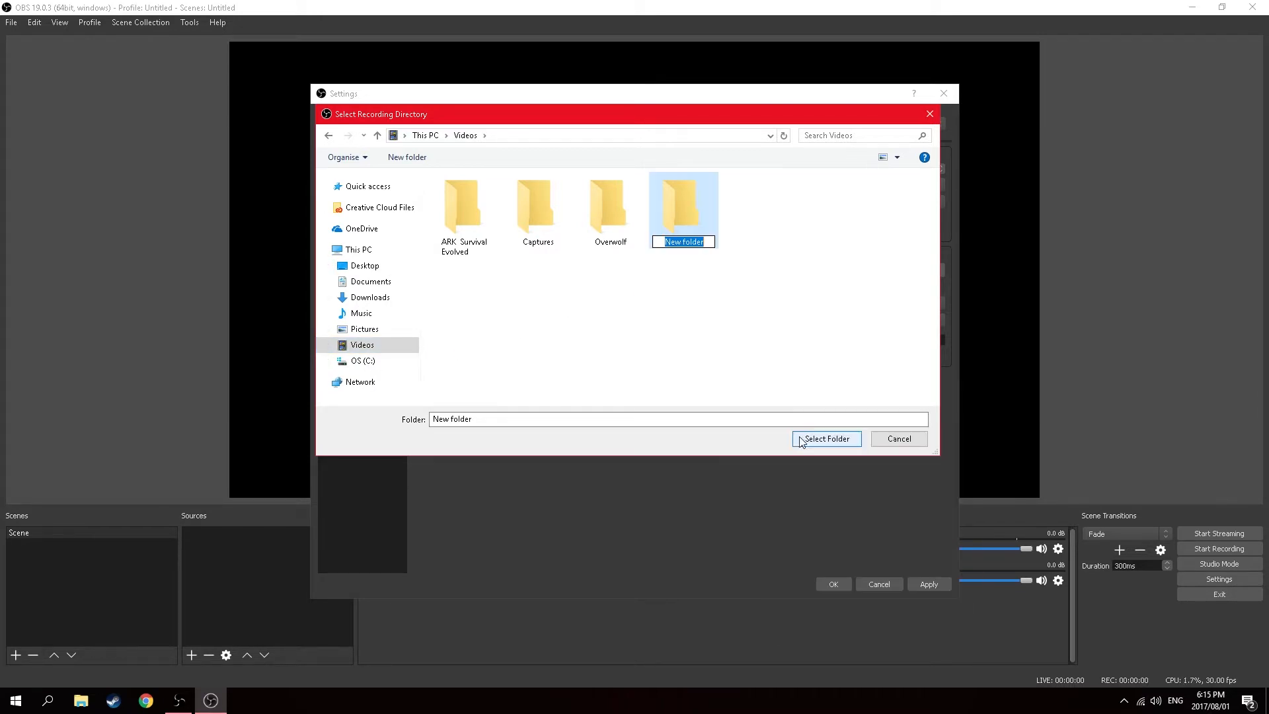
key("BackSpace")
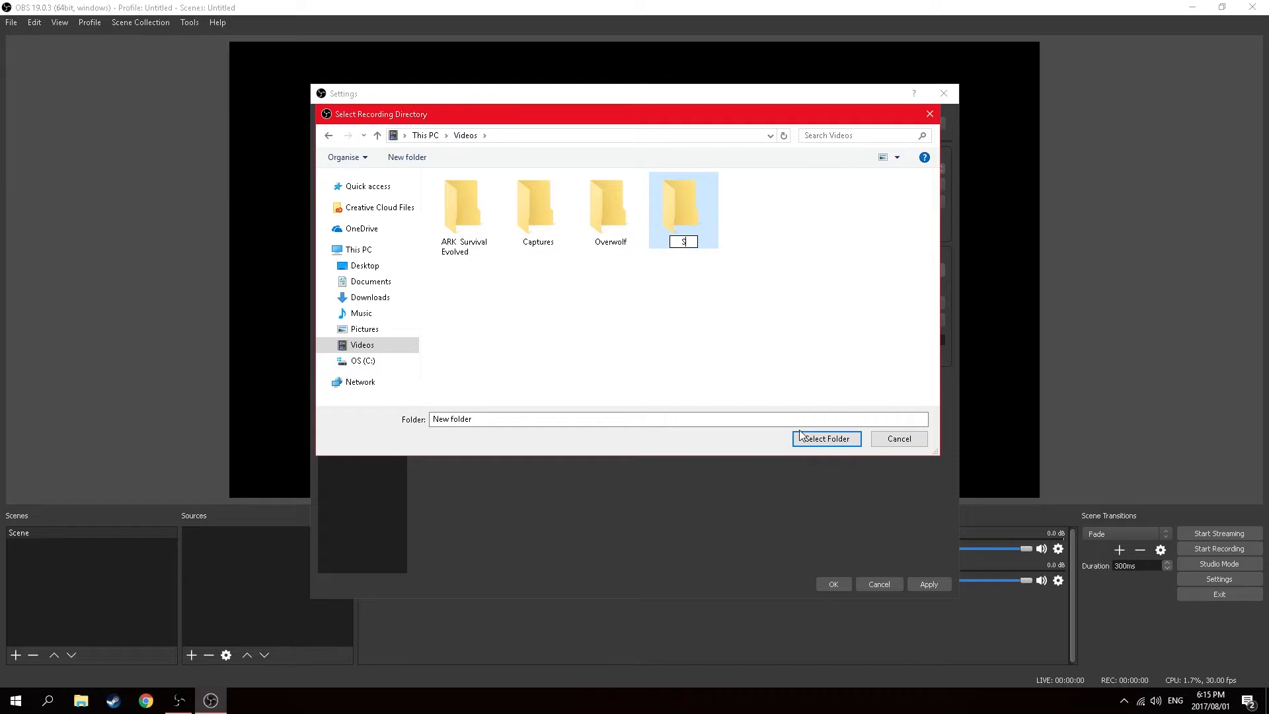
type("OBS Studio Output")
left_click(803, 444)
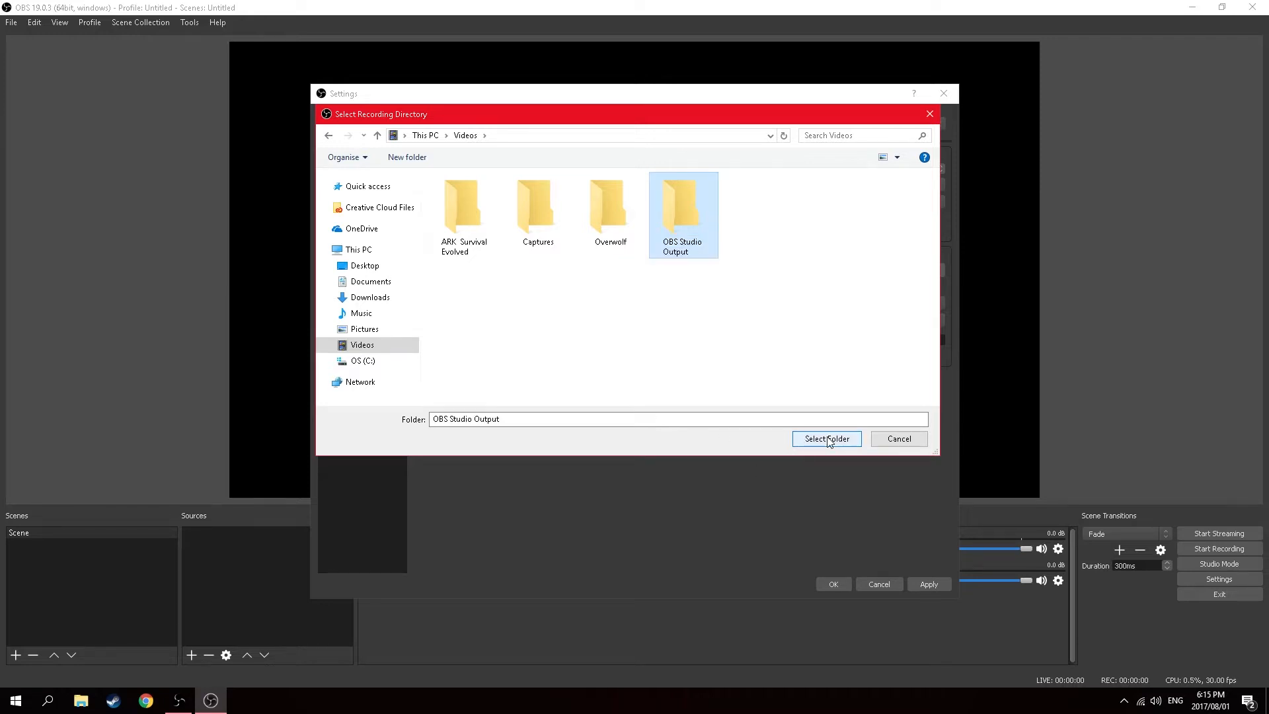
left_click(827, 438)
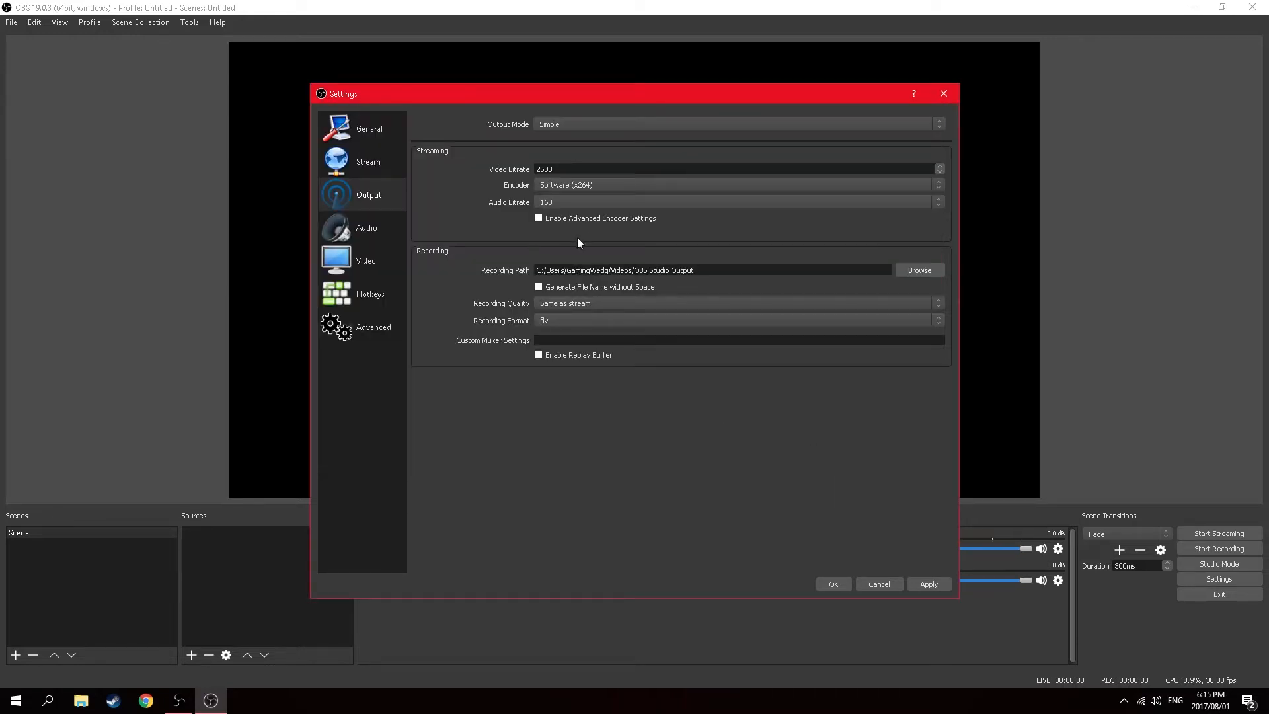
left_click_drag(697, 272, 531, 275)
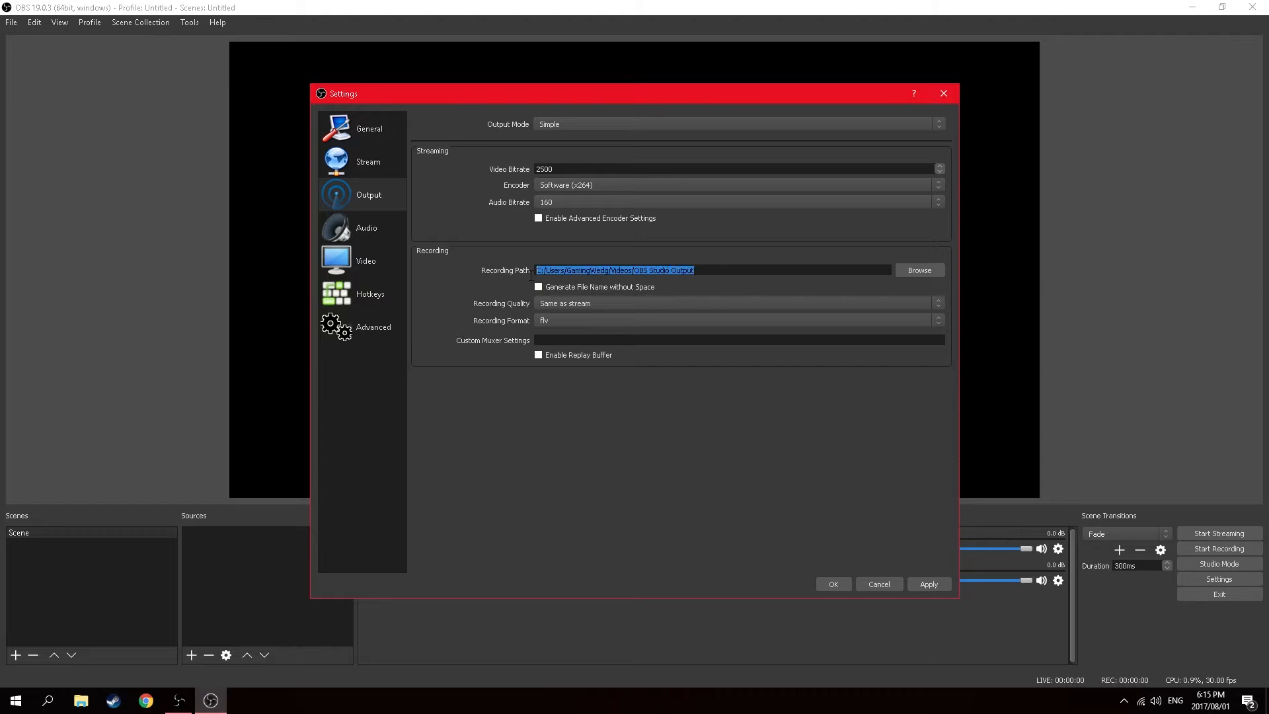
Set the recording quality to High Quality, Medium File Size and the recording format to mp4.
left_click(584, 303)
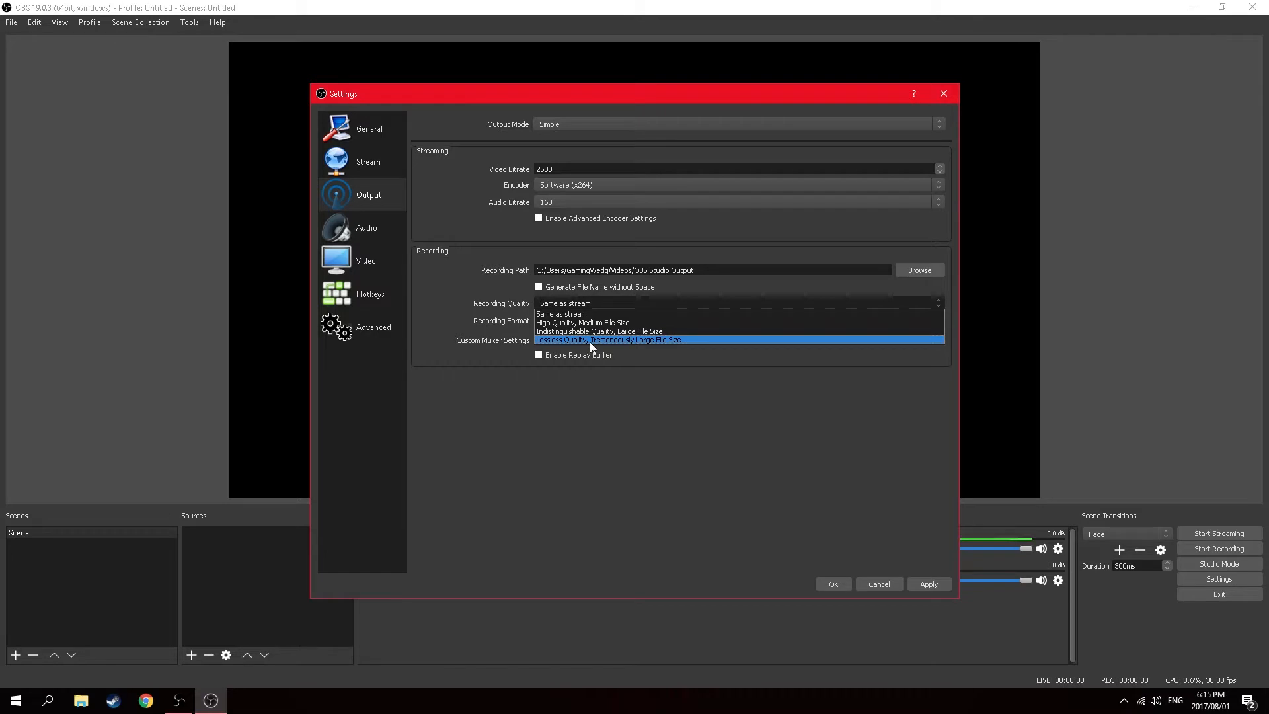
left_click(617, 323)
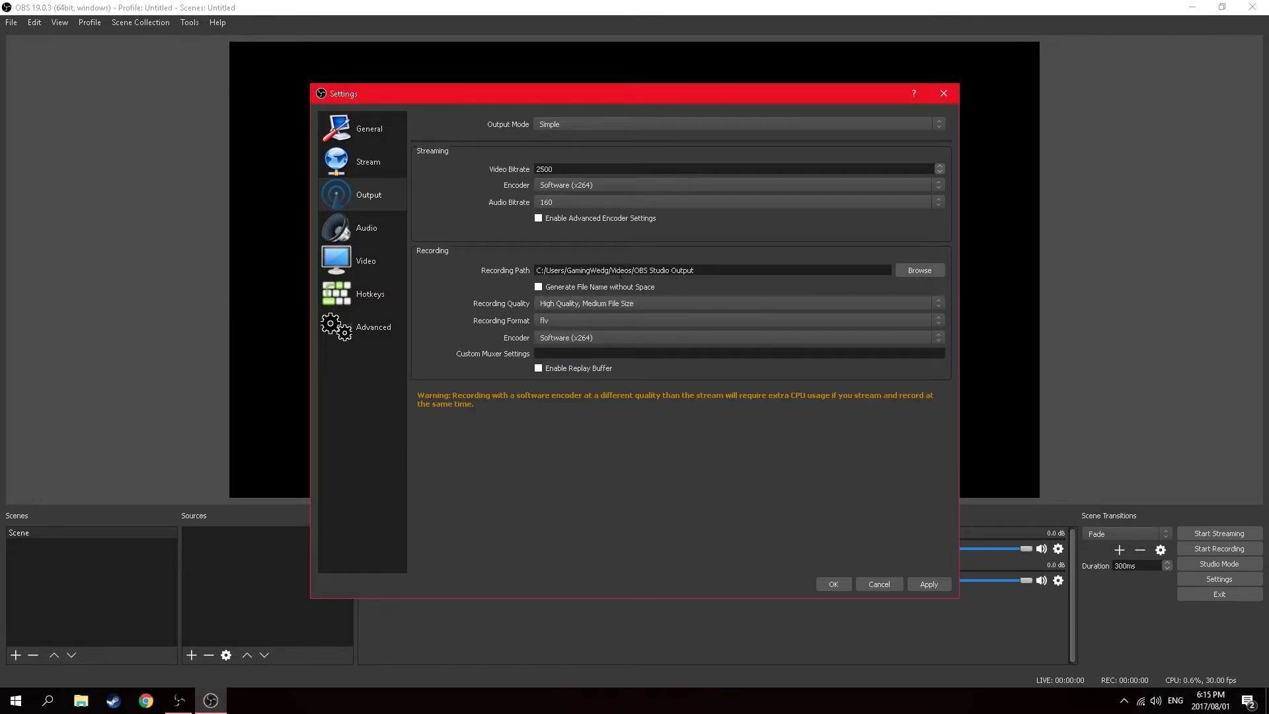
left_click(563, 303)
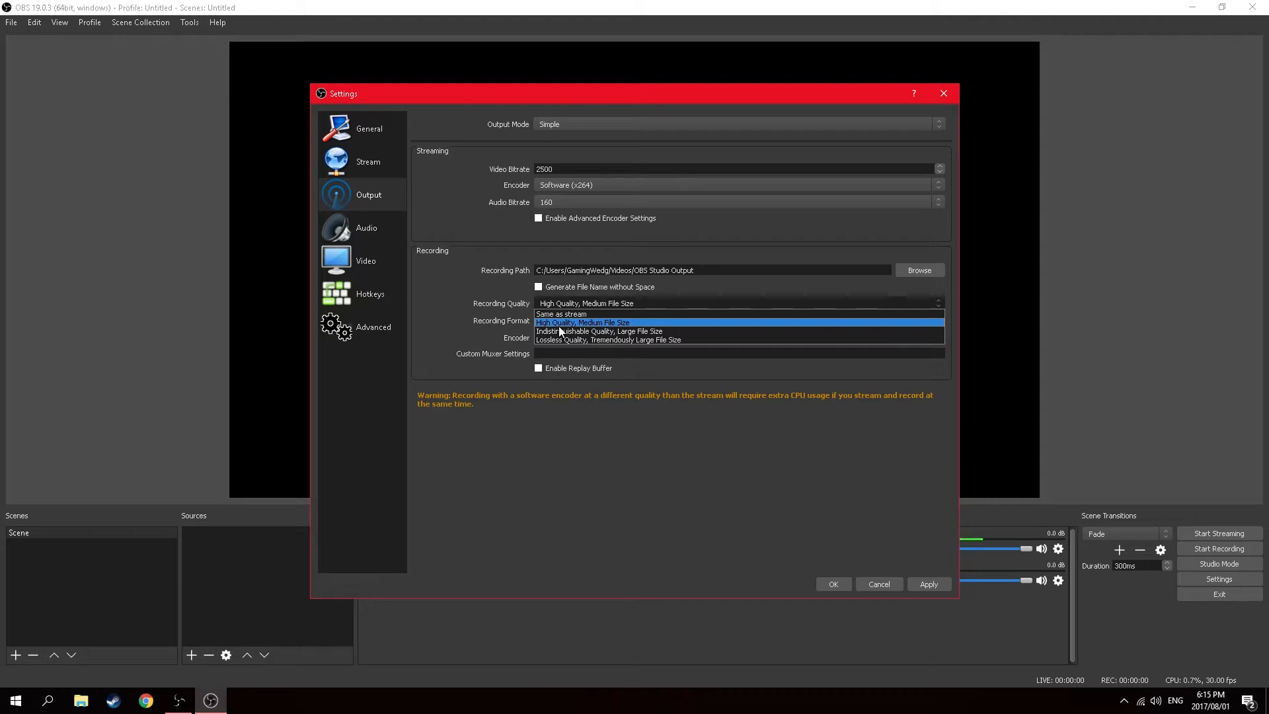
left_click(558, 325)
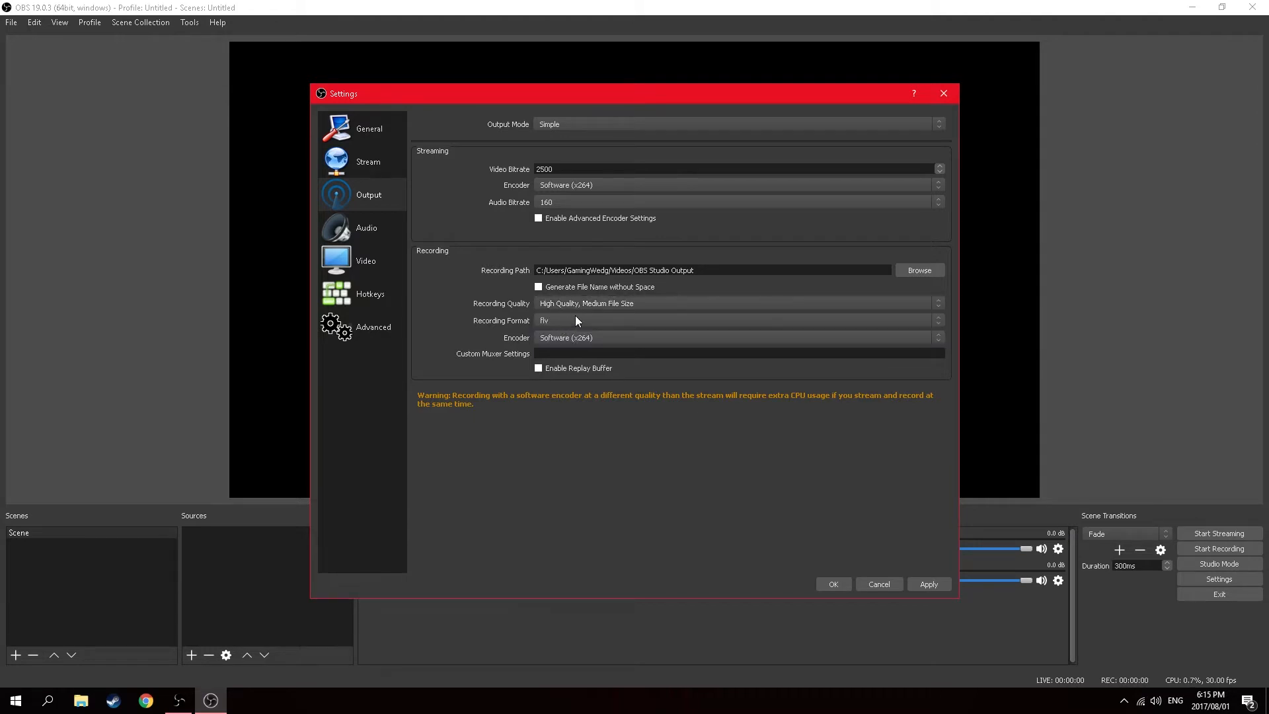
left_click(572, 318)
left_click(562, 339)
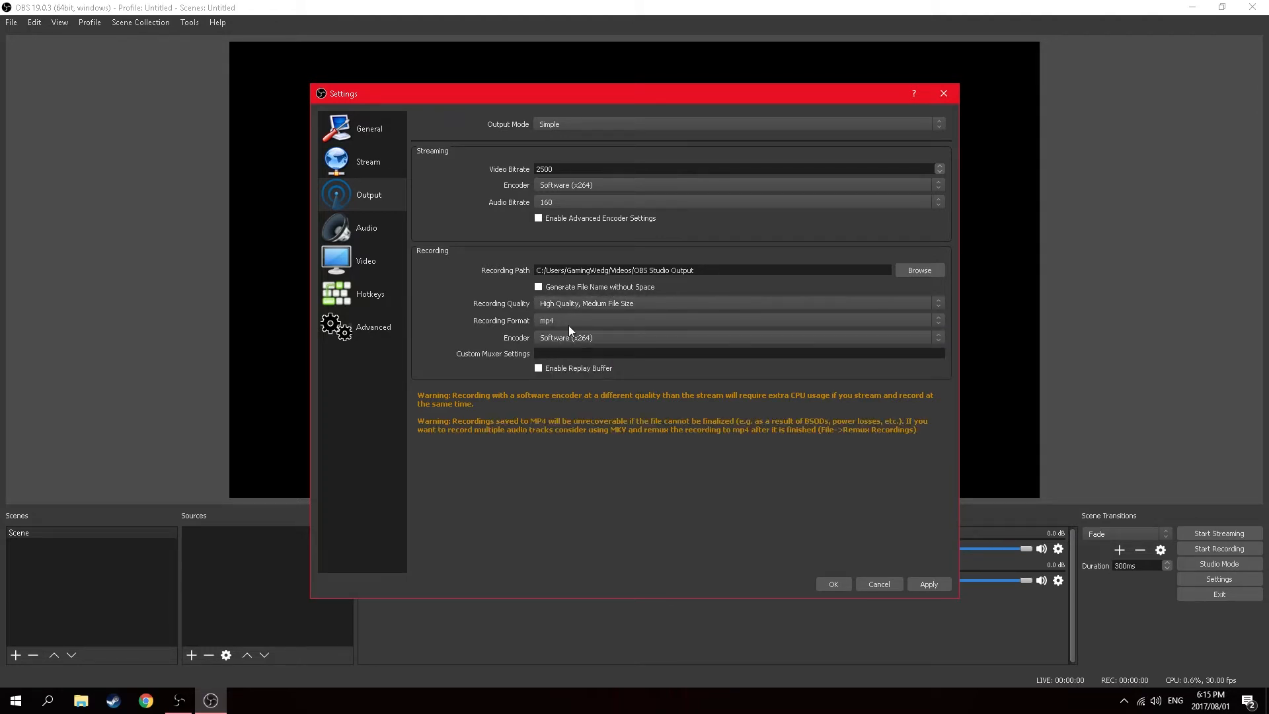
Set the recording encoder to Hardware (NVENC).
left_click(563, 338)
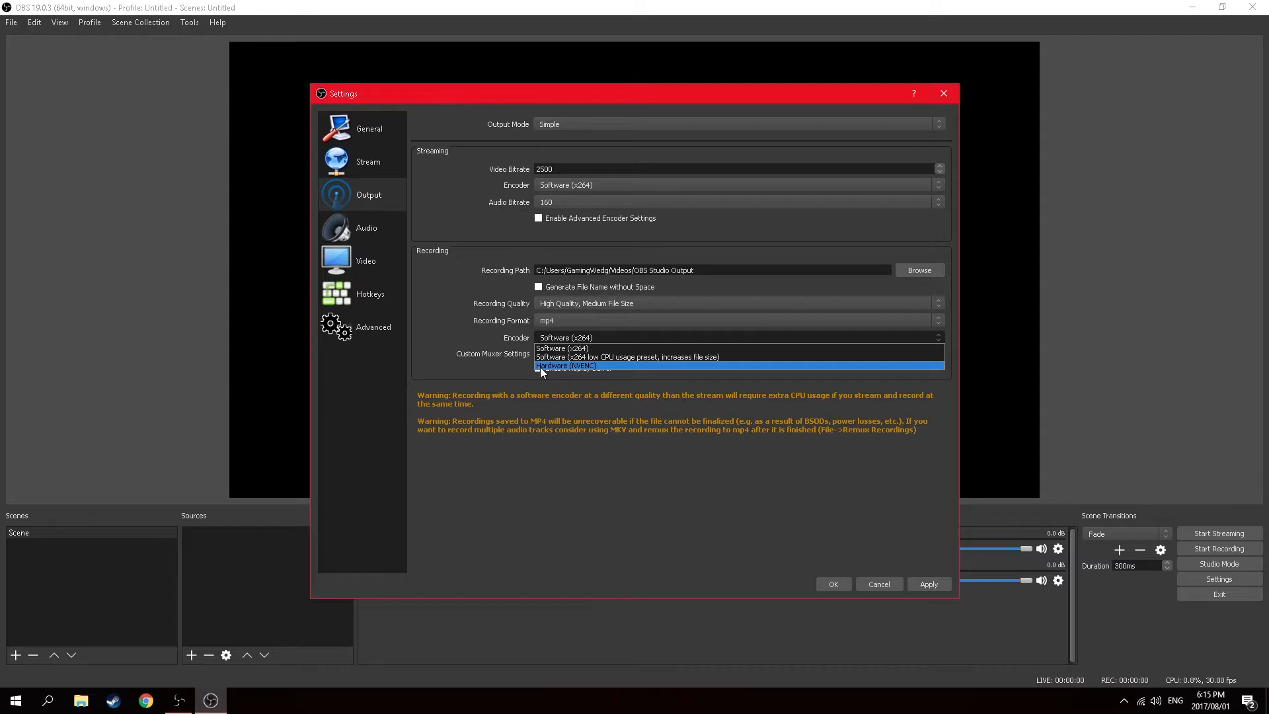
left_click(590, 358)
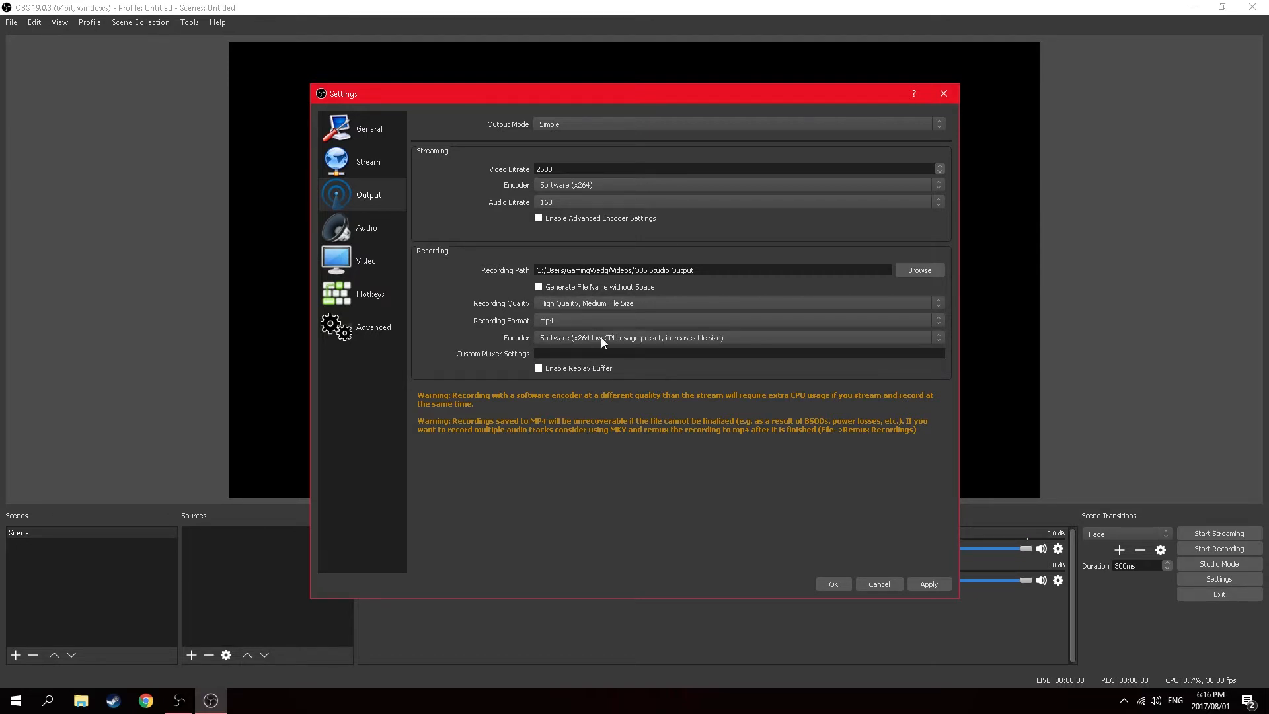
left_click(601, 337)
left_click(619, 362)
left_click(605, 340)
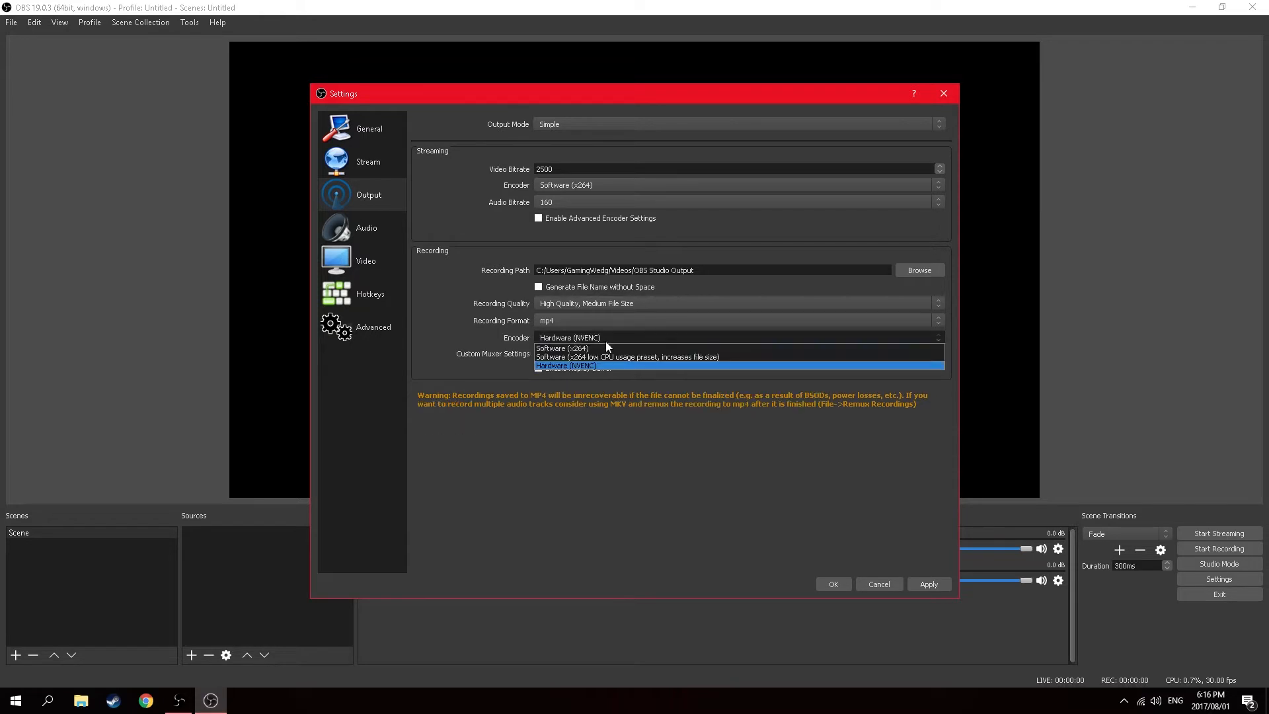
left_click(587, 366)
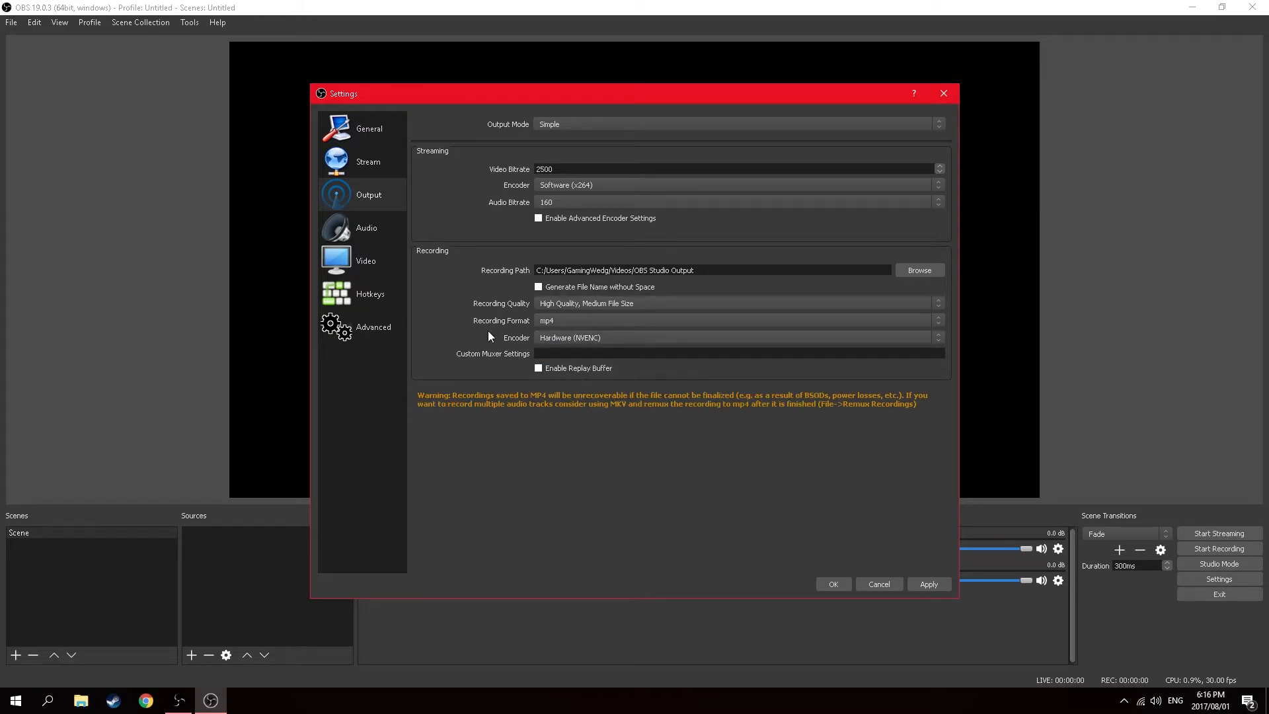
Try the push-to-mute option for Mic/Aux in the audio settings.
left_click(366, 225)
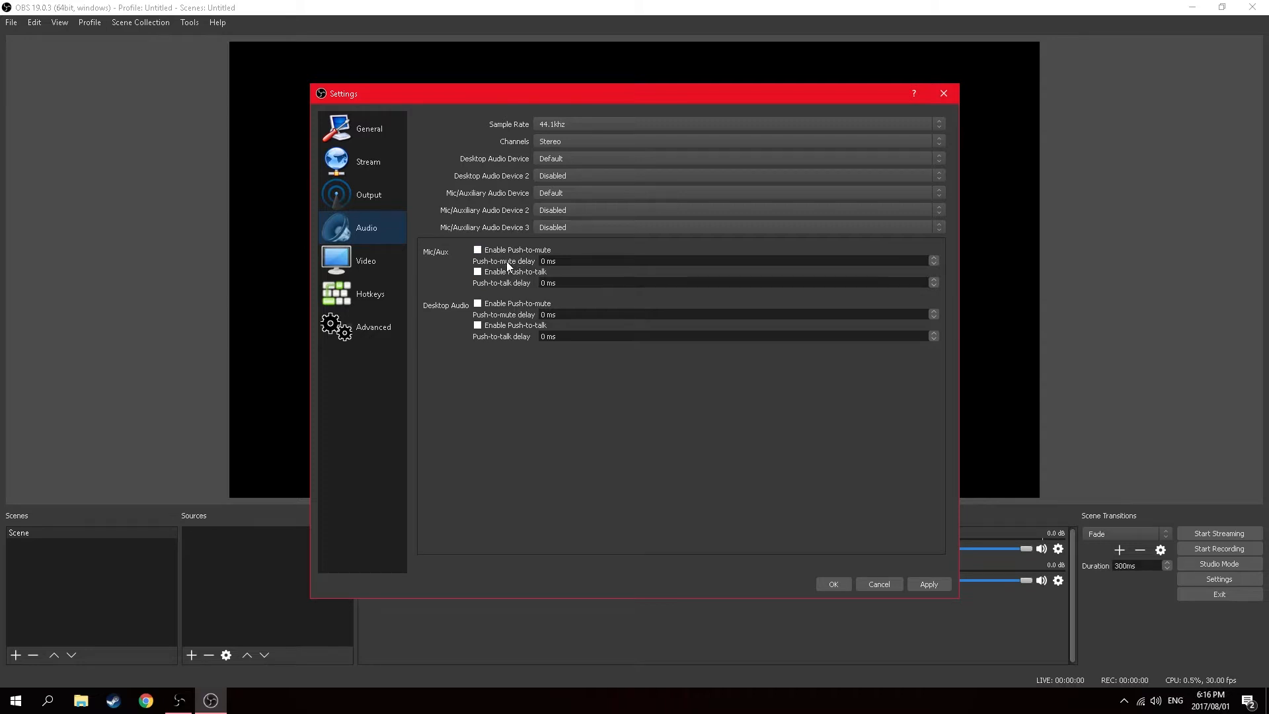
left_click(477, 250)
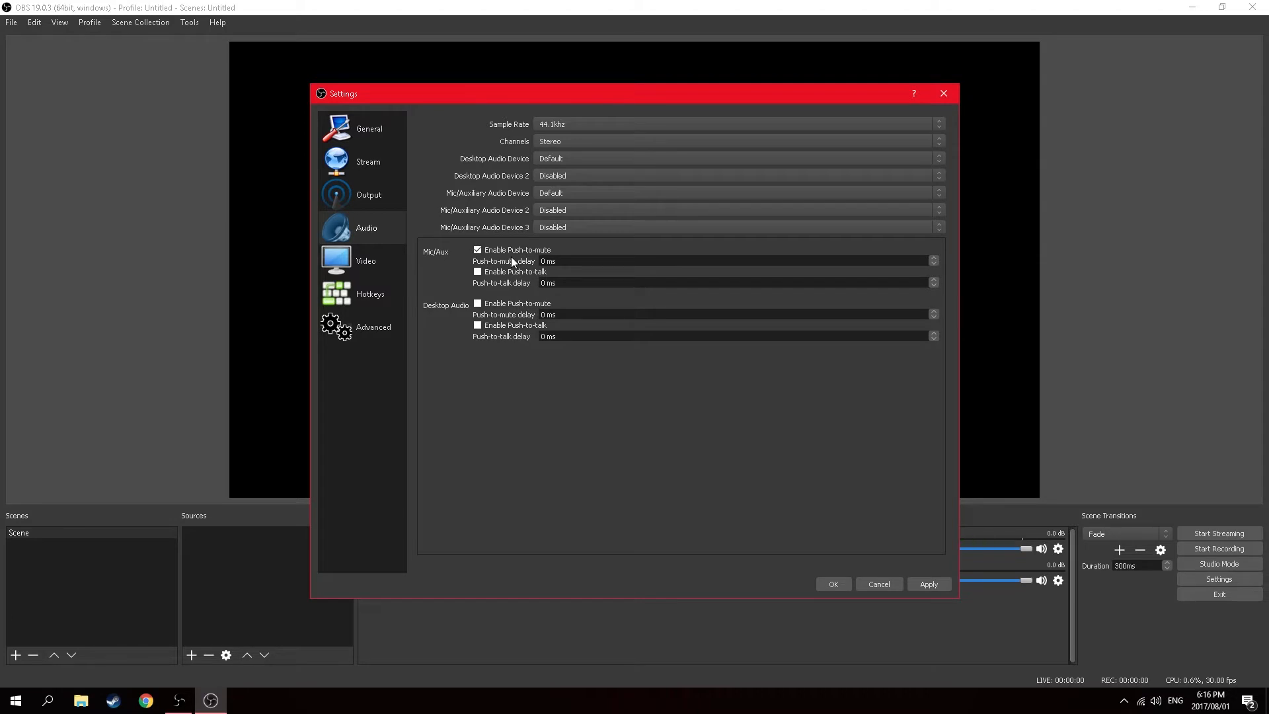
left_click(477, 249)
left_click(477, 250)
left_click(477, 251)
Review the video resolutions, downscale filters and common FPS values, keeping Bicubic (Sharpened scaling, 16 samples) and 30 FPS.
left_click(369, 264)
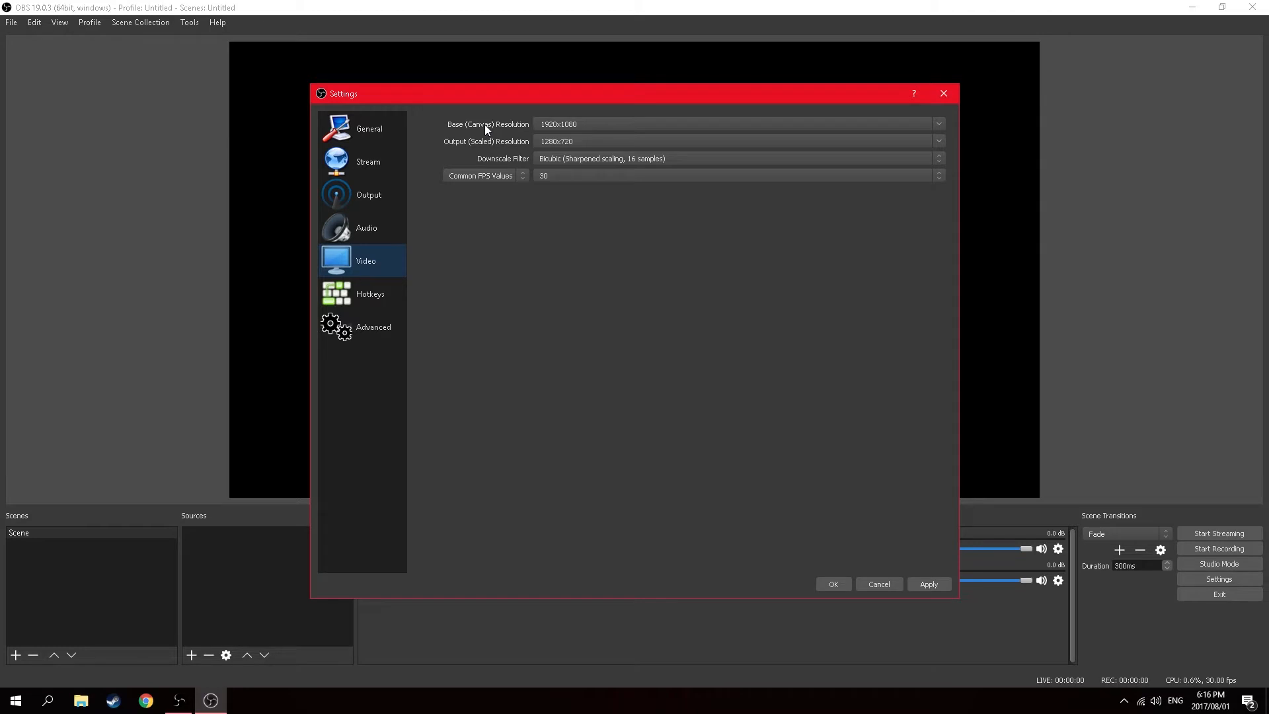
left_click_drag(557, 126, 614, 133)
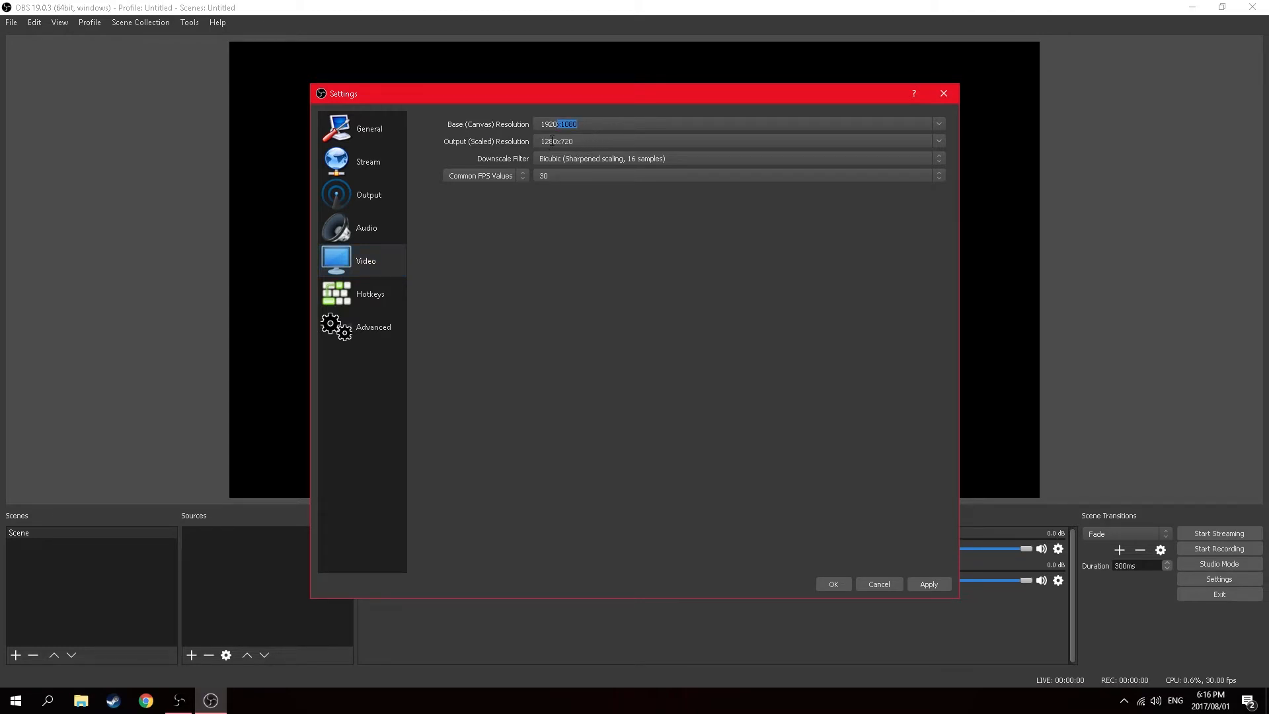
double_click(537, 145)
left_click(593, 153)
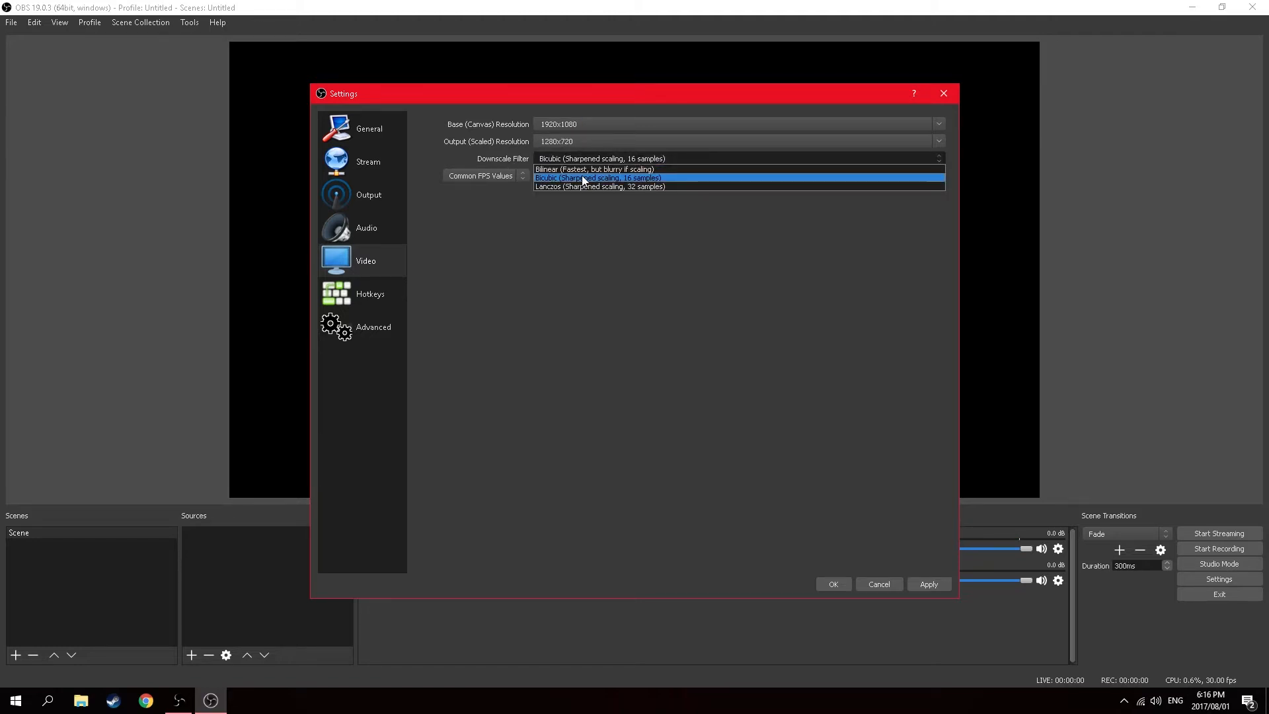
left_click(581, 175)
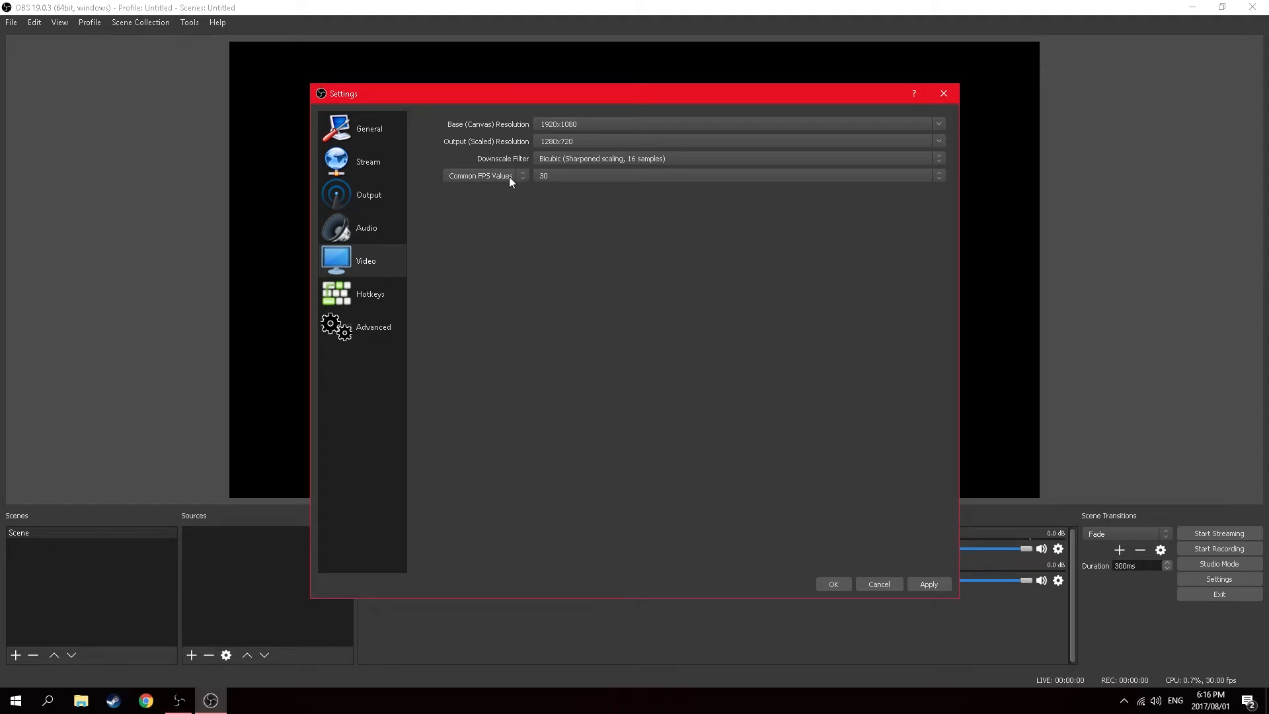
left_click(559, 176)
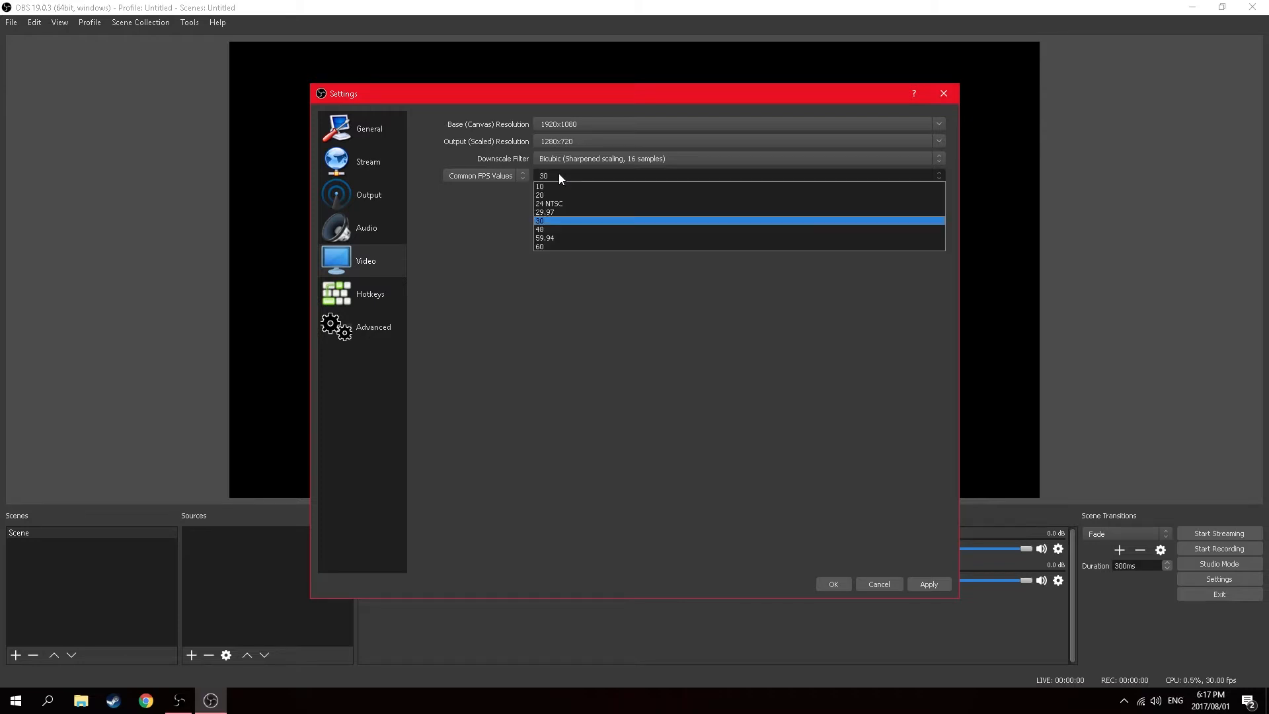
left_click(566, 221)
Try Ctrl + F1 as the Start Recording hotkey and Backspace for Stop Recording, and clear both.
left_click(393, 290)
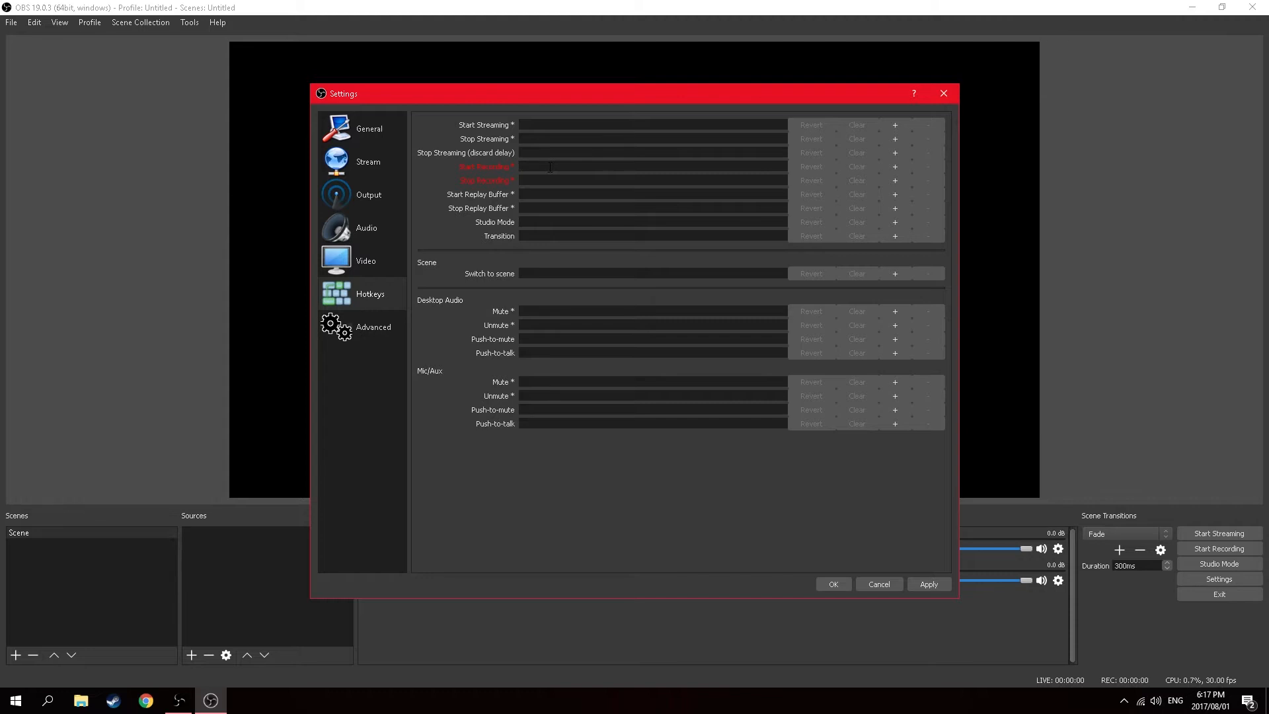
key("ctrl+F1")
key("alt")
key("BackSpace")
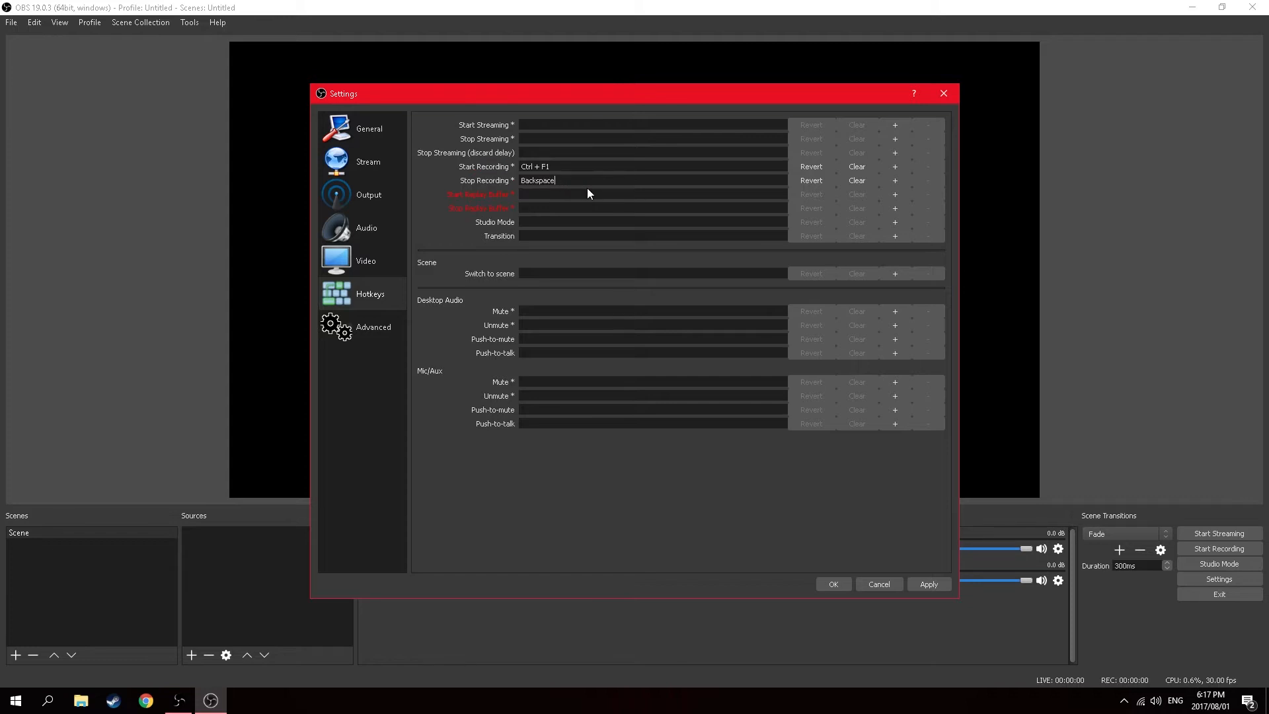
left_click(858, 168)
left_click(863, 177)
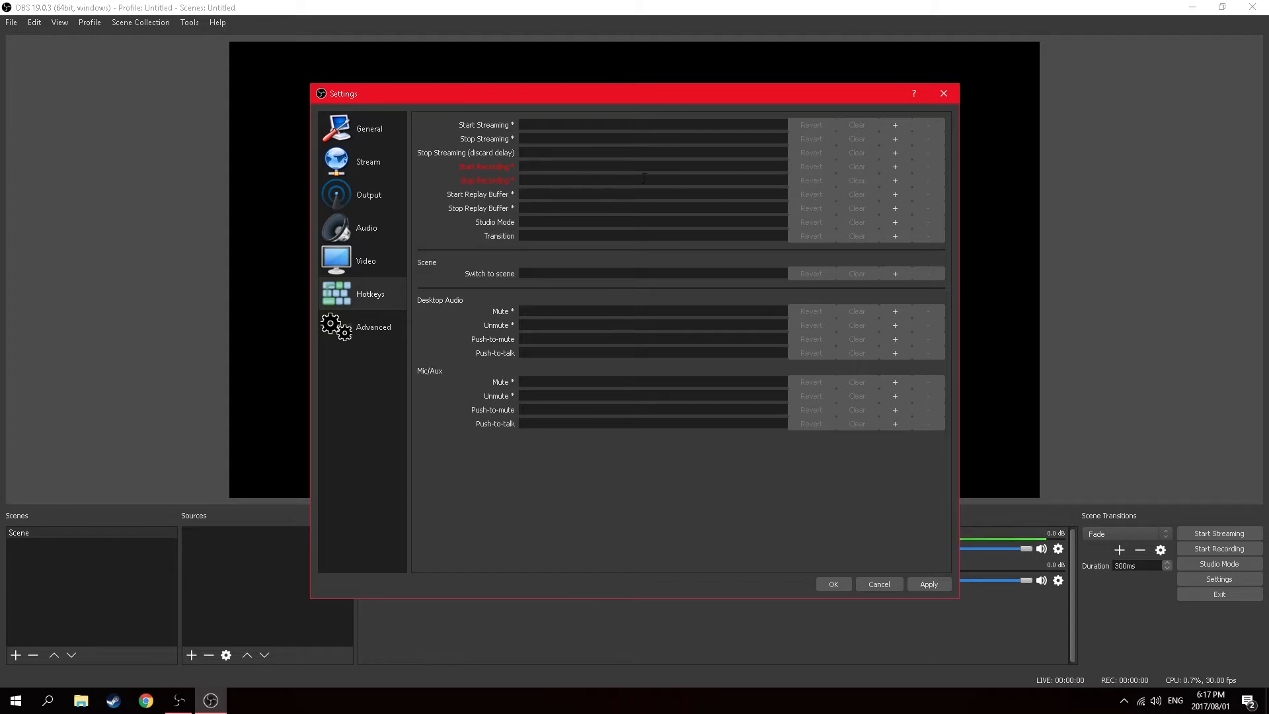
Review the advanced settings through to the network section and save the settings.
left_click(378, 322)
scroll(554, 348, "down", 2)
scroll(587, 251, "down", 1)
scroll(590, 191, "down", 2)
scroll(600, 429, "down", 2)
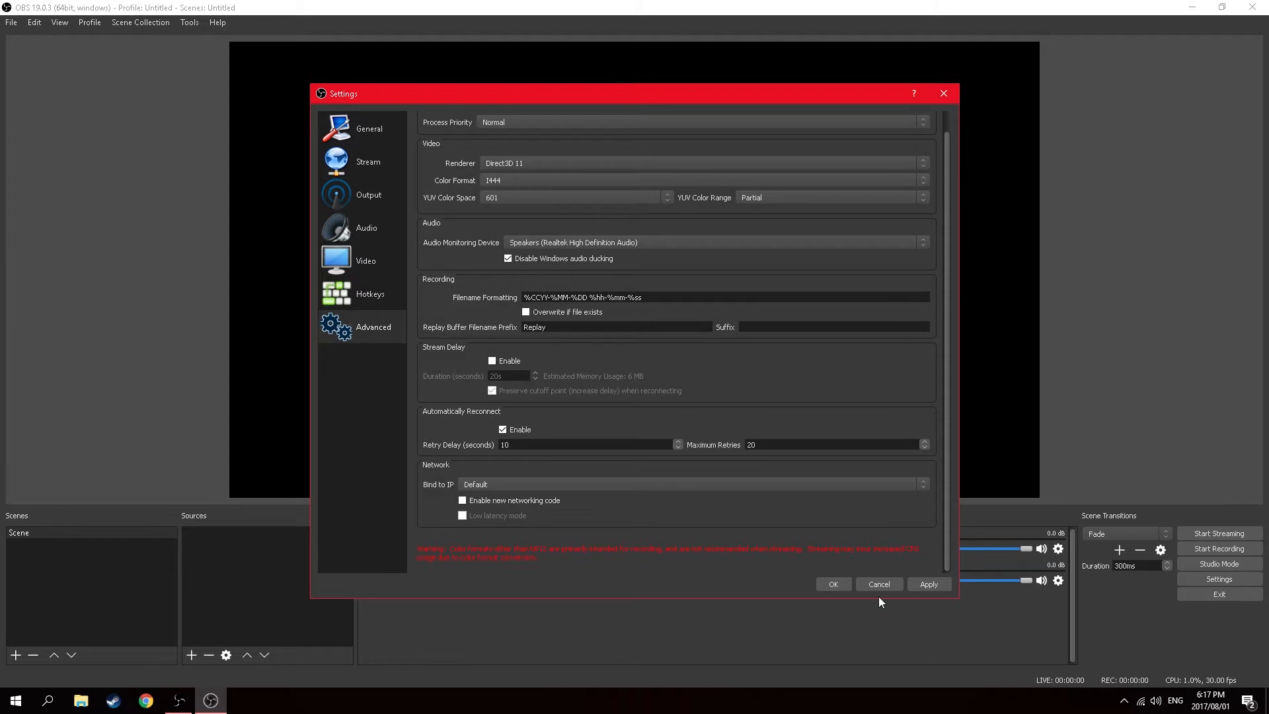
left_click(838, 582)
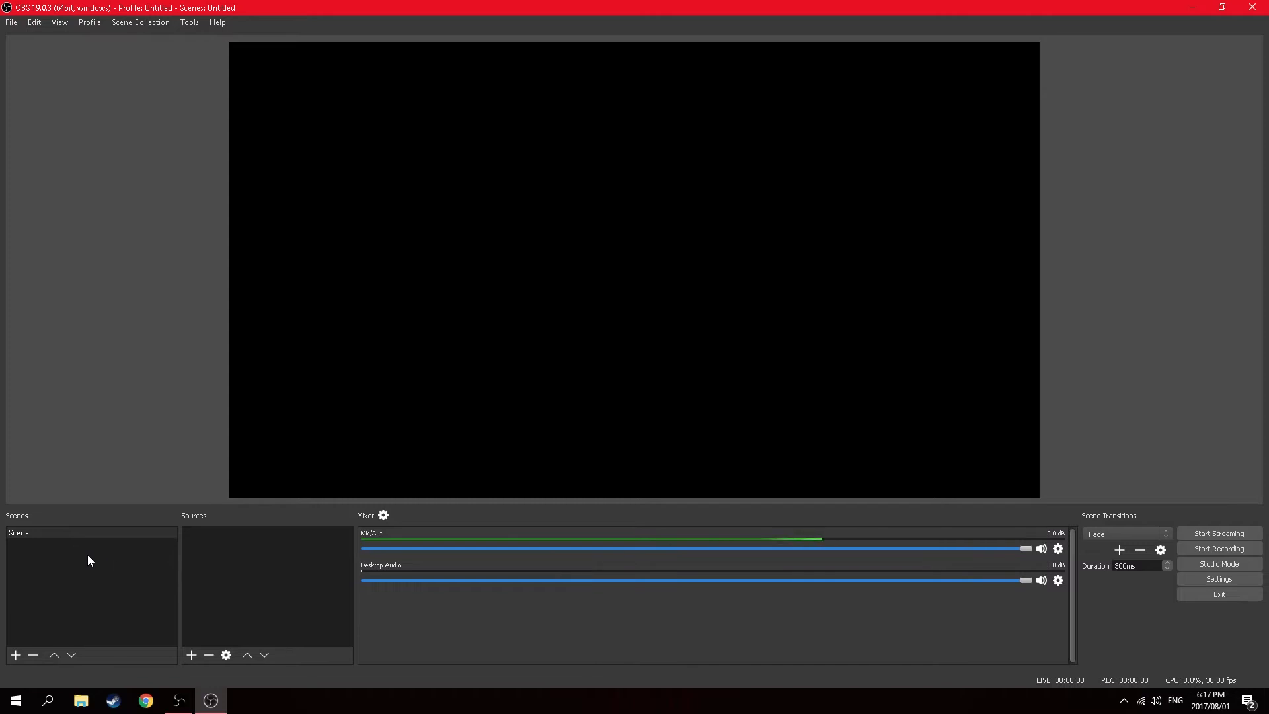
Select the existing scene and check the options available in the scene list.
left_click(18, 537)
right_click(46, 570)
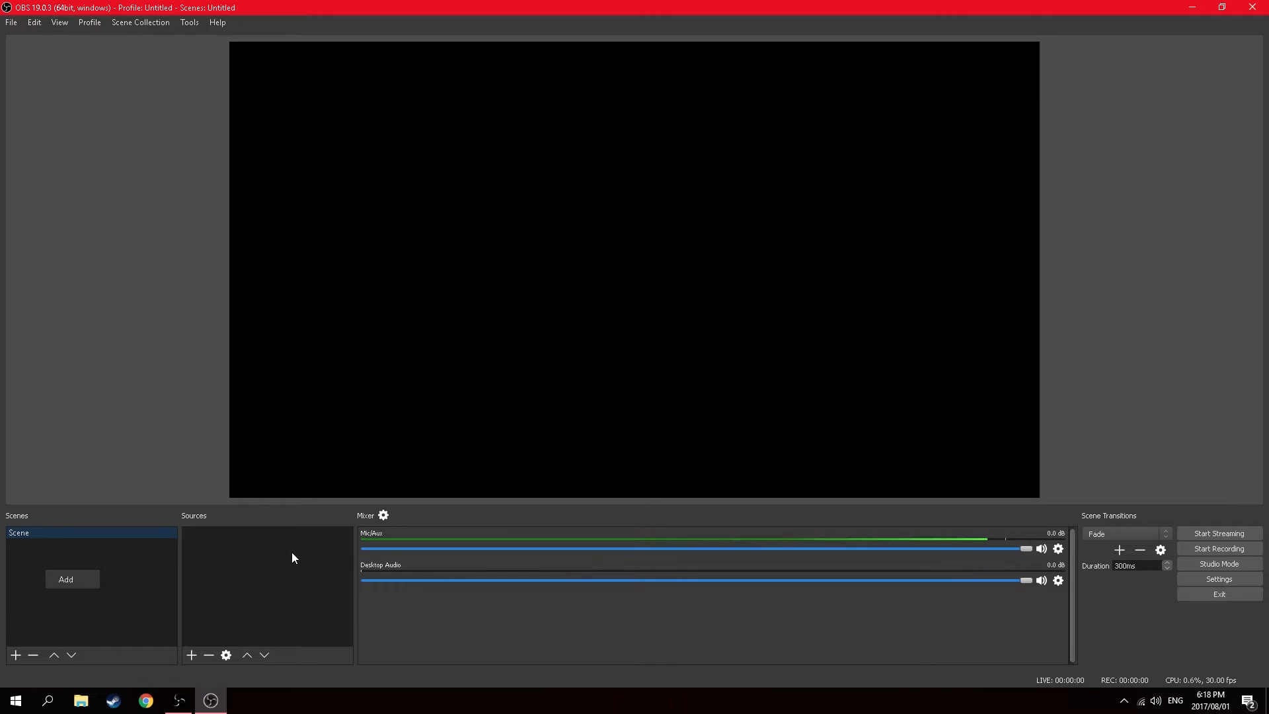
left_click(149, 592)
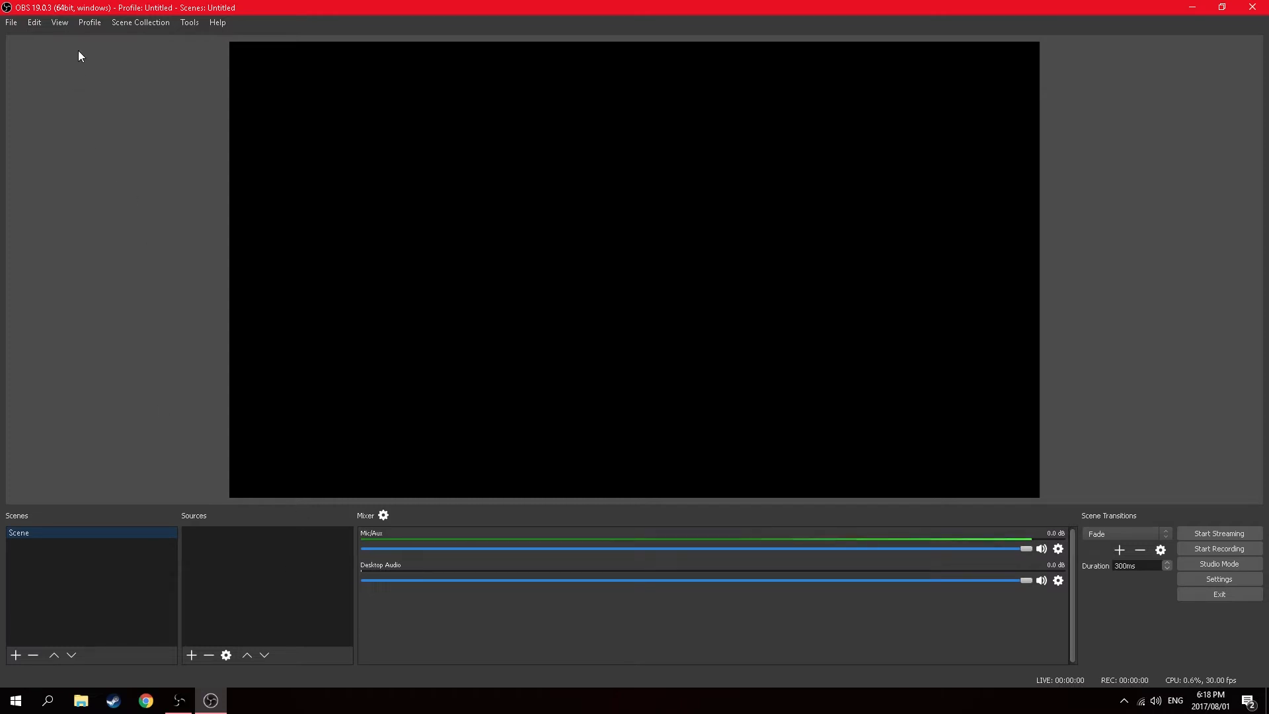
Create a new profile named with the owner's first name followed by "Rec".
left_click(93, 23)
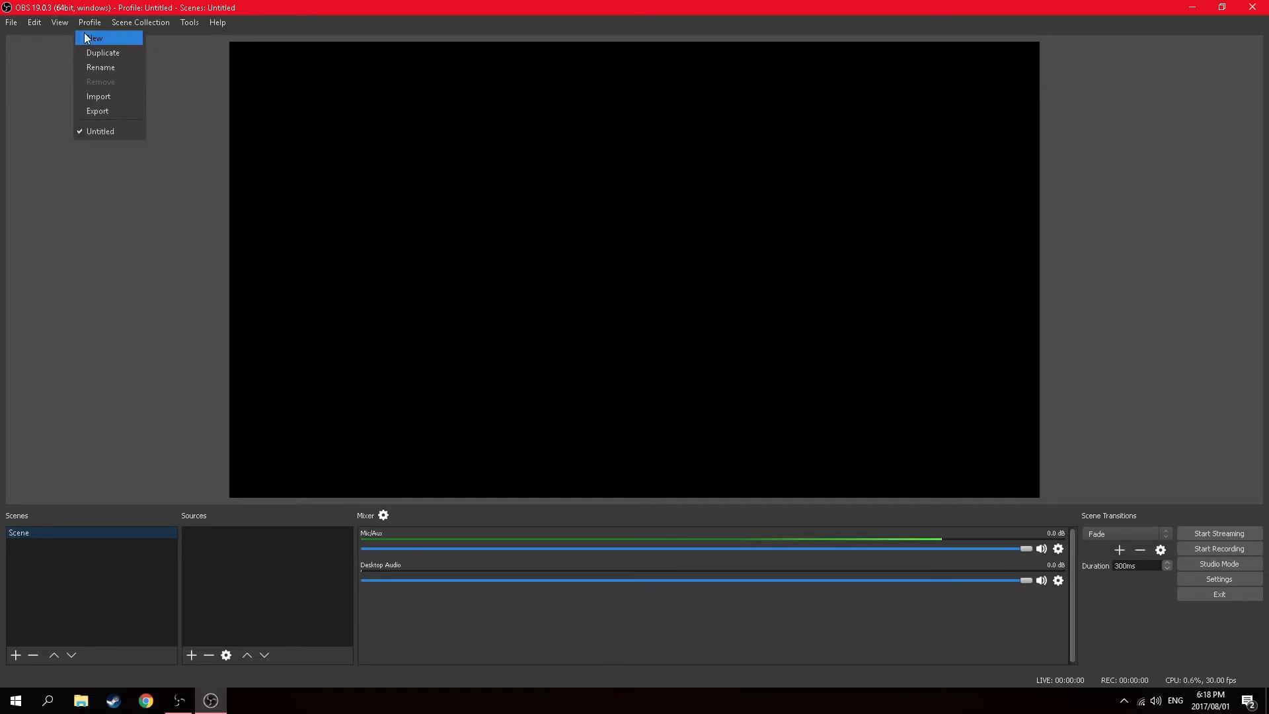
left_click(92, 38)
type("Shah")
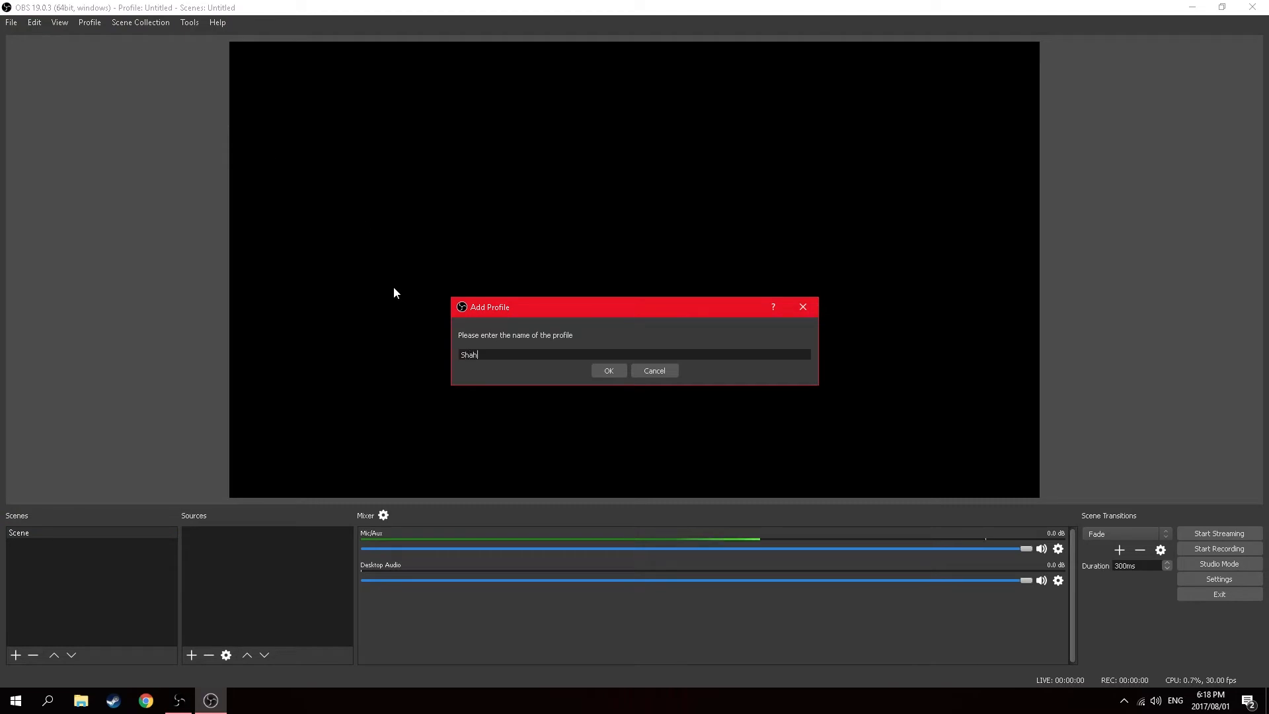
type("il Recoeding")
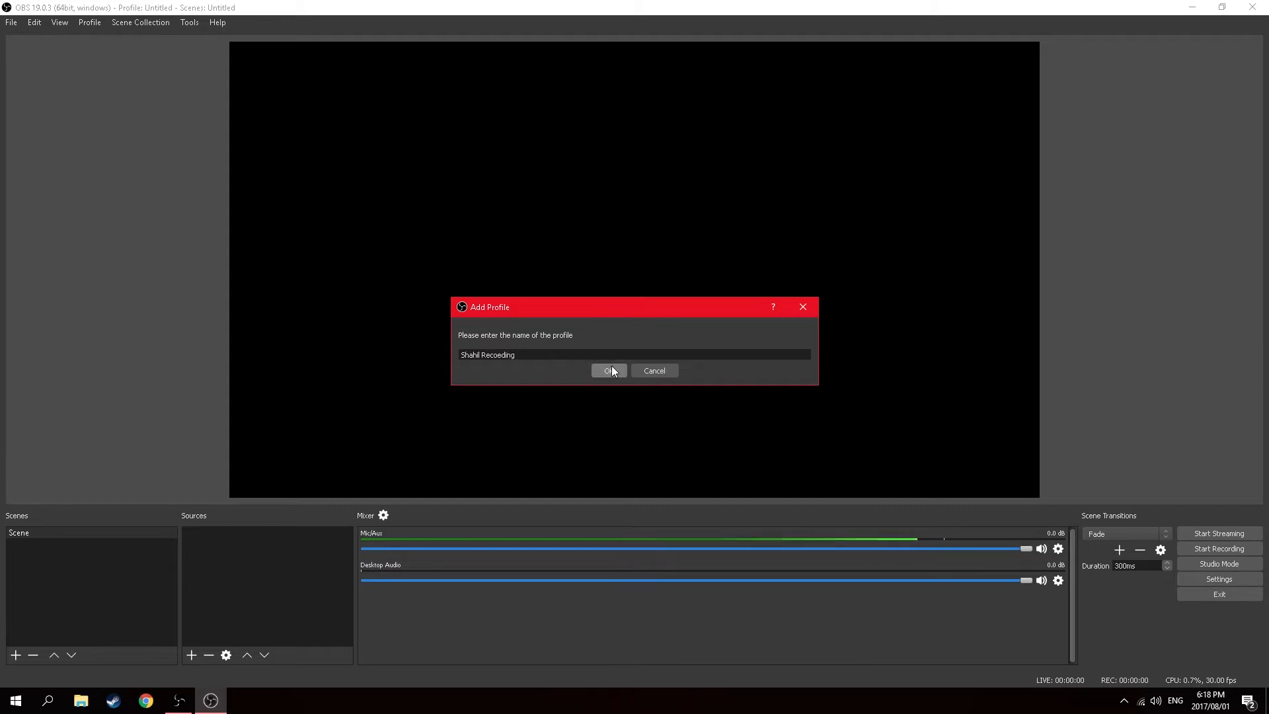
mouse_move(515, 355)
left_mouse_down()
mouse_move(466, 355)
mouse_move(494, 359)
left_mouse_up()
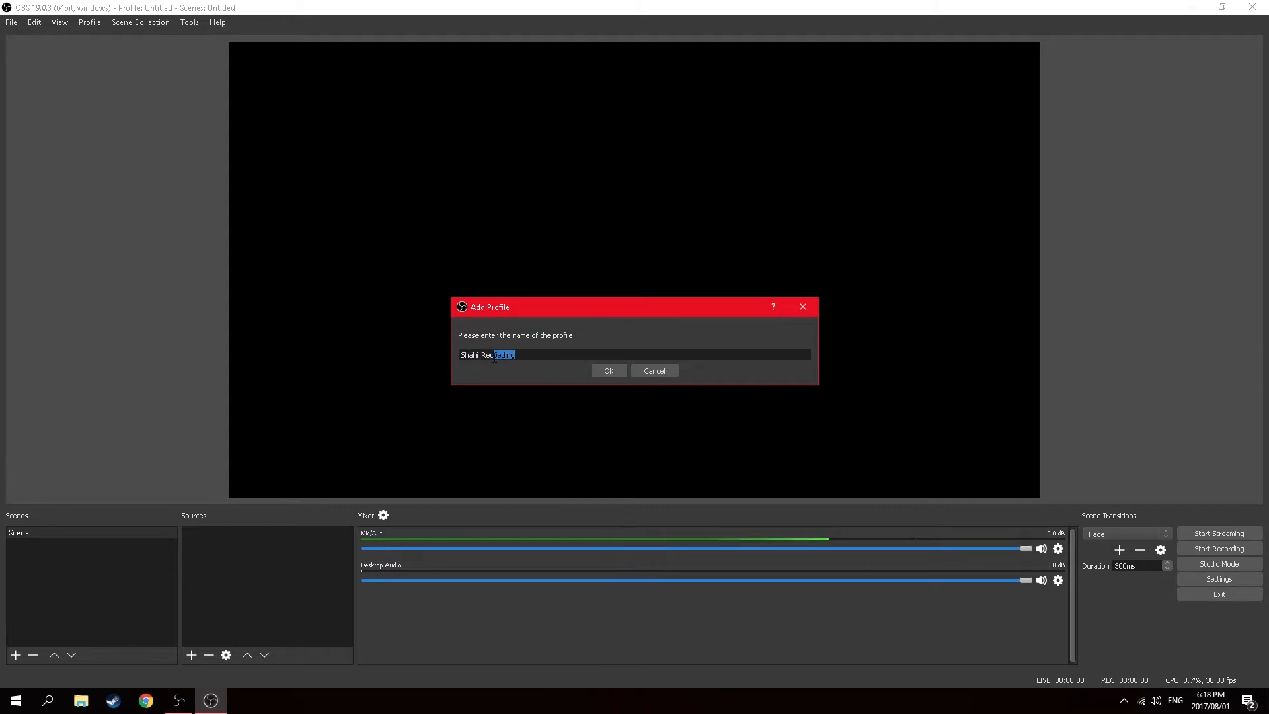
key("BackSpace")
left_click(593, 367)
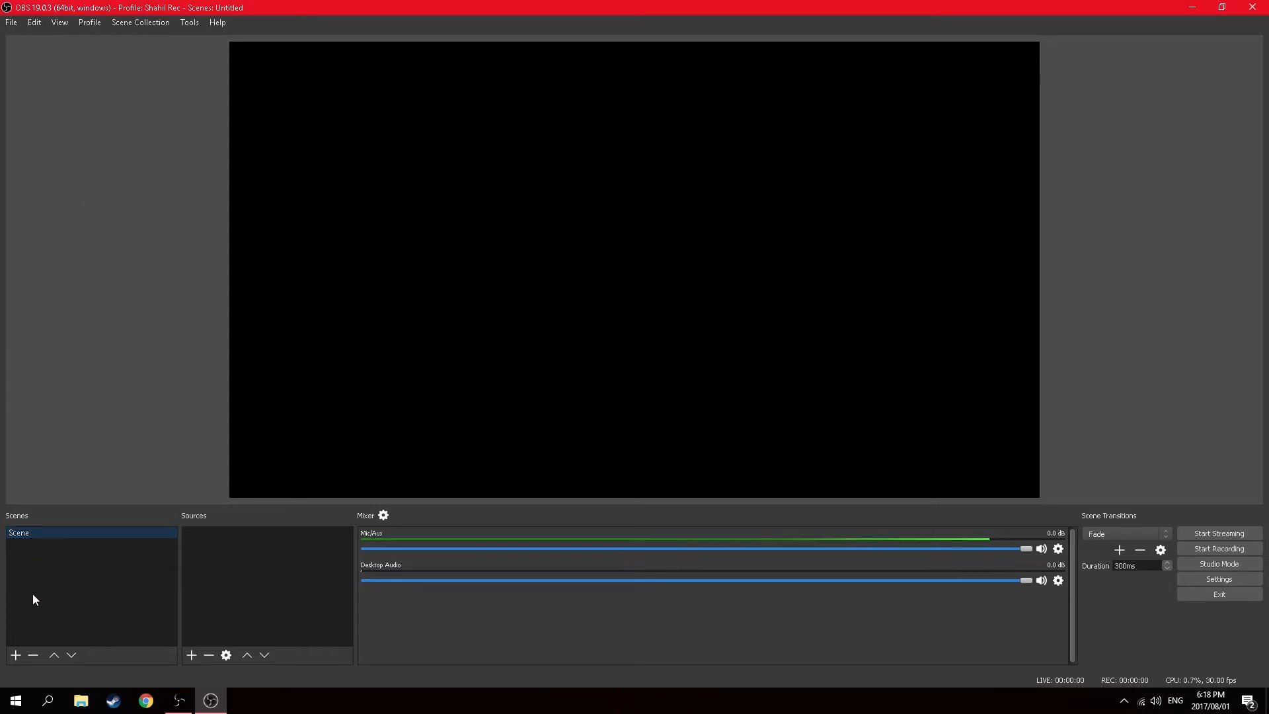
Try to delete the only scene, and switch back to the Untitled profile.
left_click(31, 654)
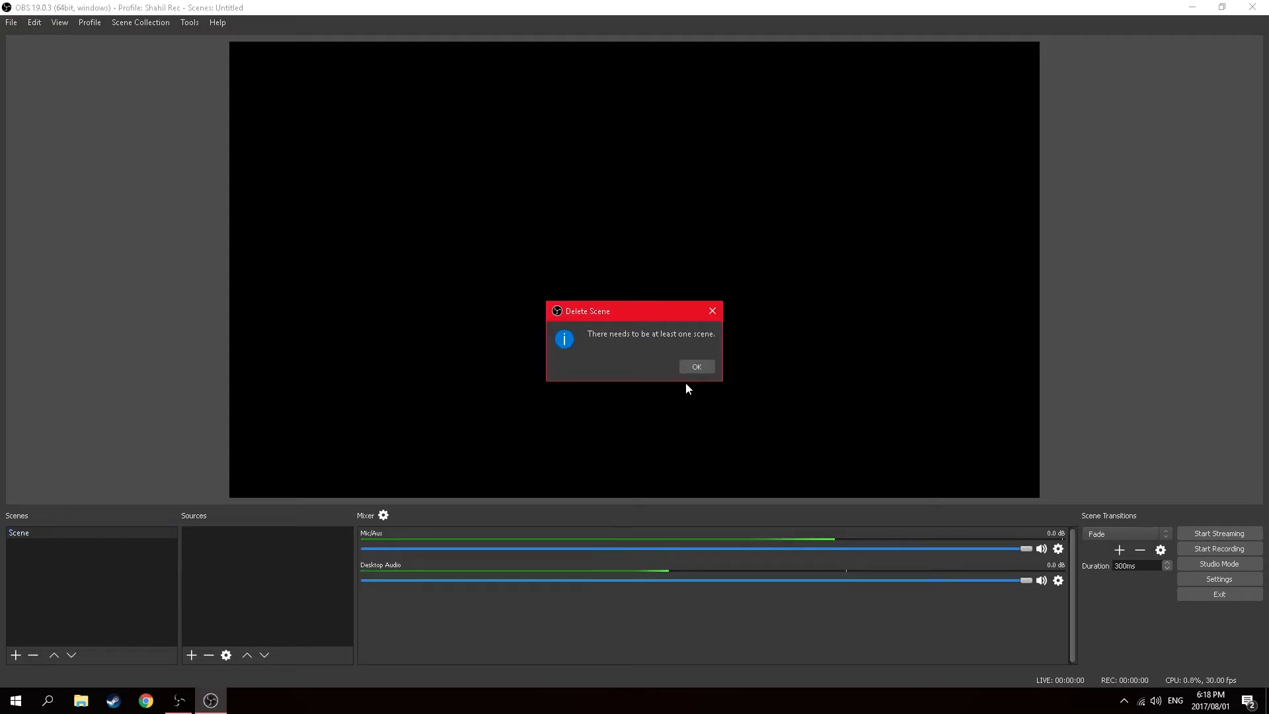
left_click(697, 365)
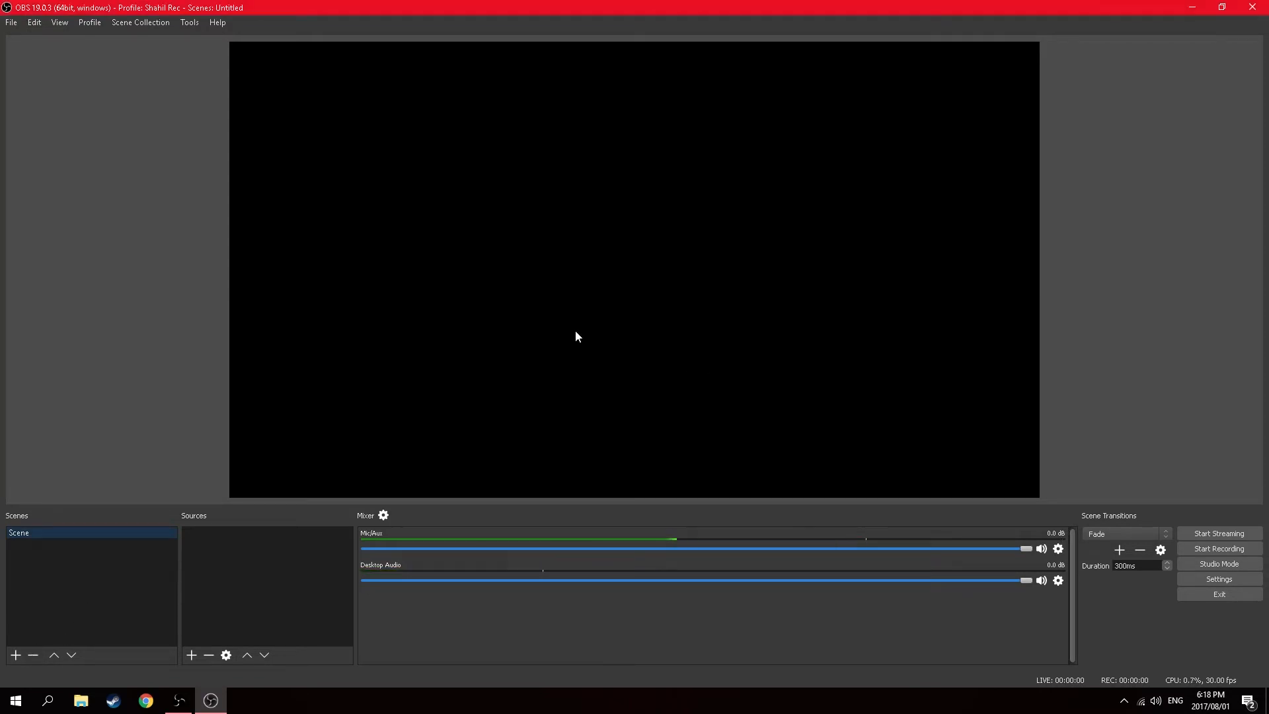
left_click(90, 23)
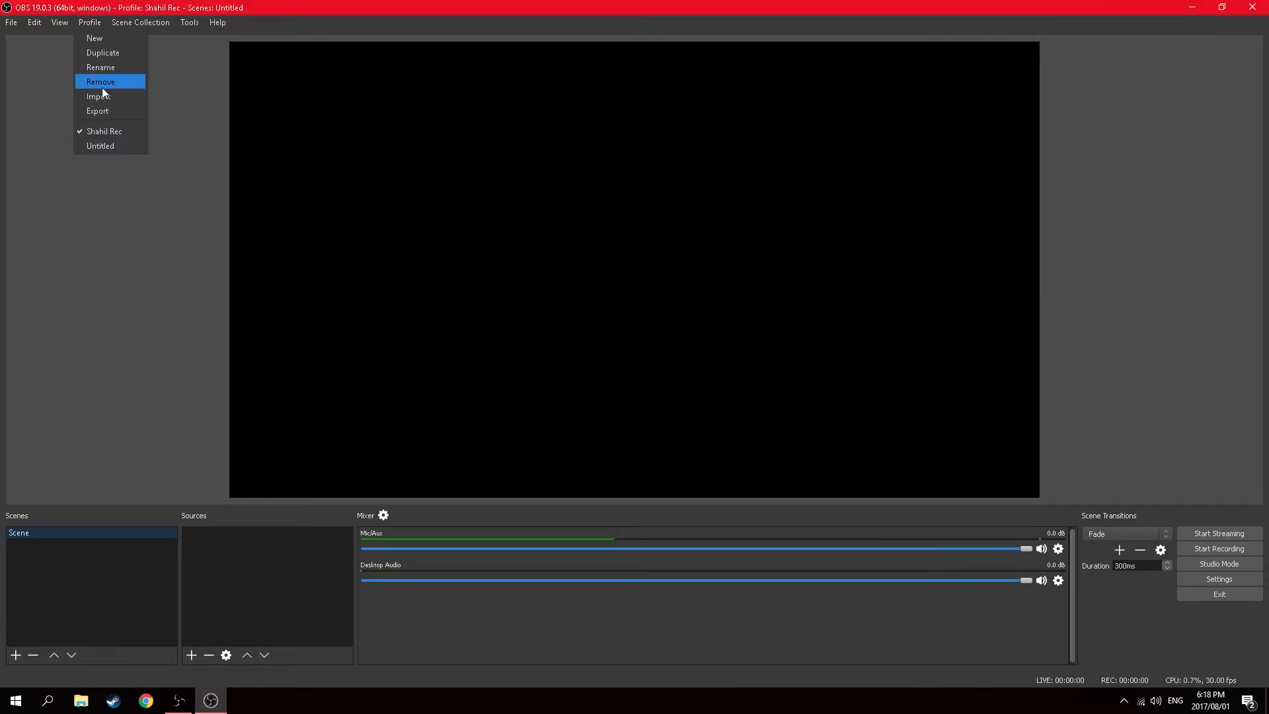
left_click(100, 146)
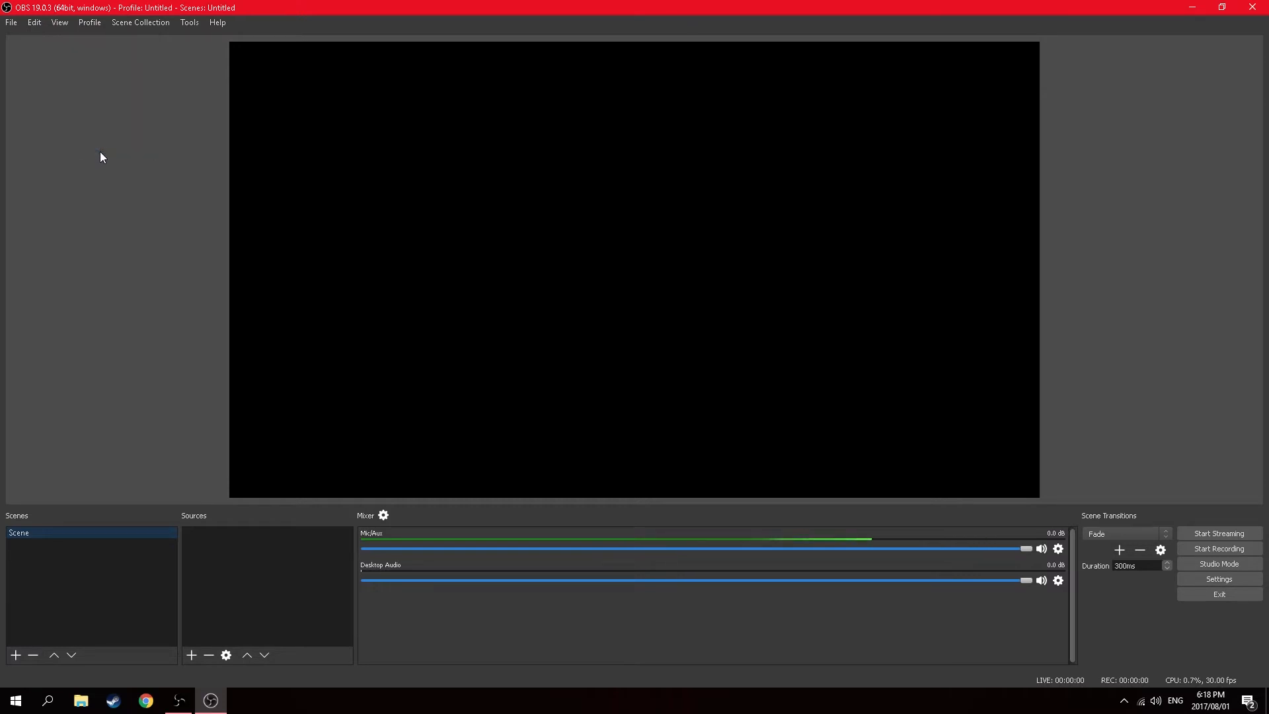
Add a scene named Afsef while the Untitled profile is active.
left_click(15, 654)
type("Afsef")
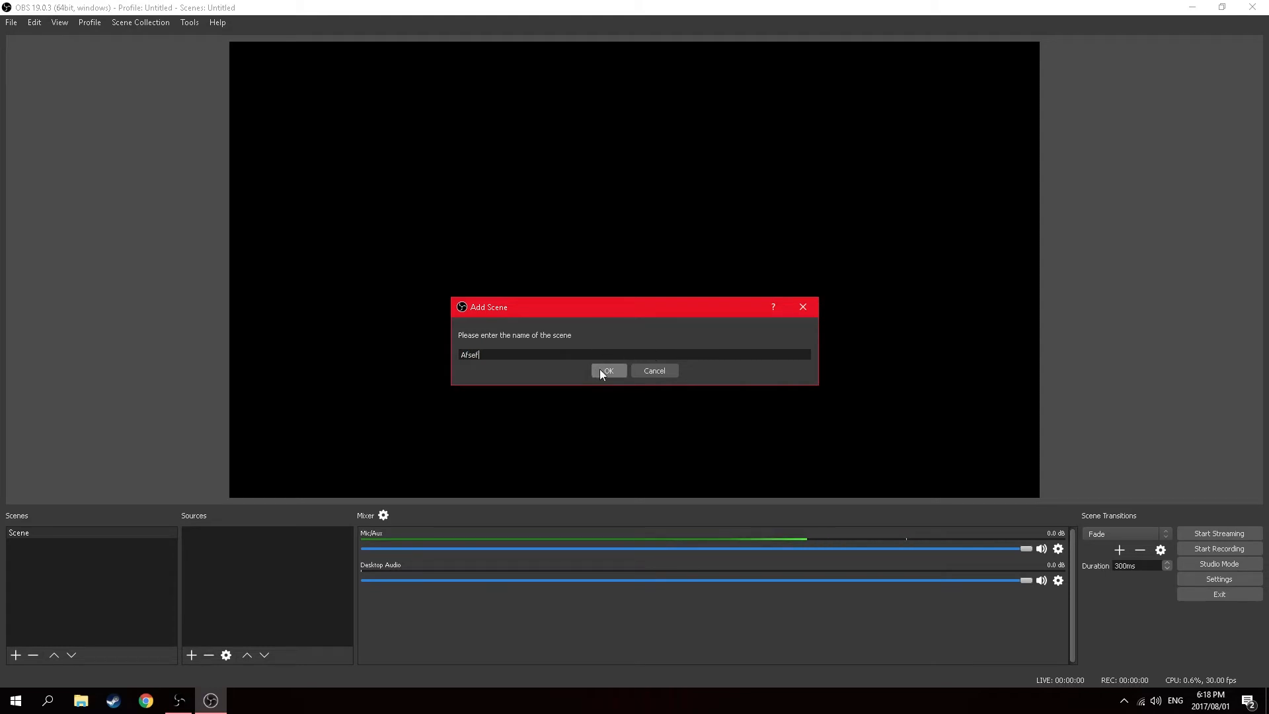
left_click(601, 370)
Switch to the "Rec" profile to check its scene list, and return to the Untitled profile.
left_click(89, 24)
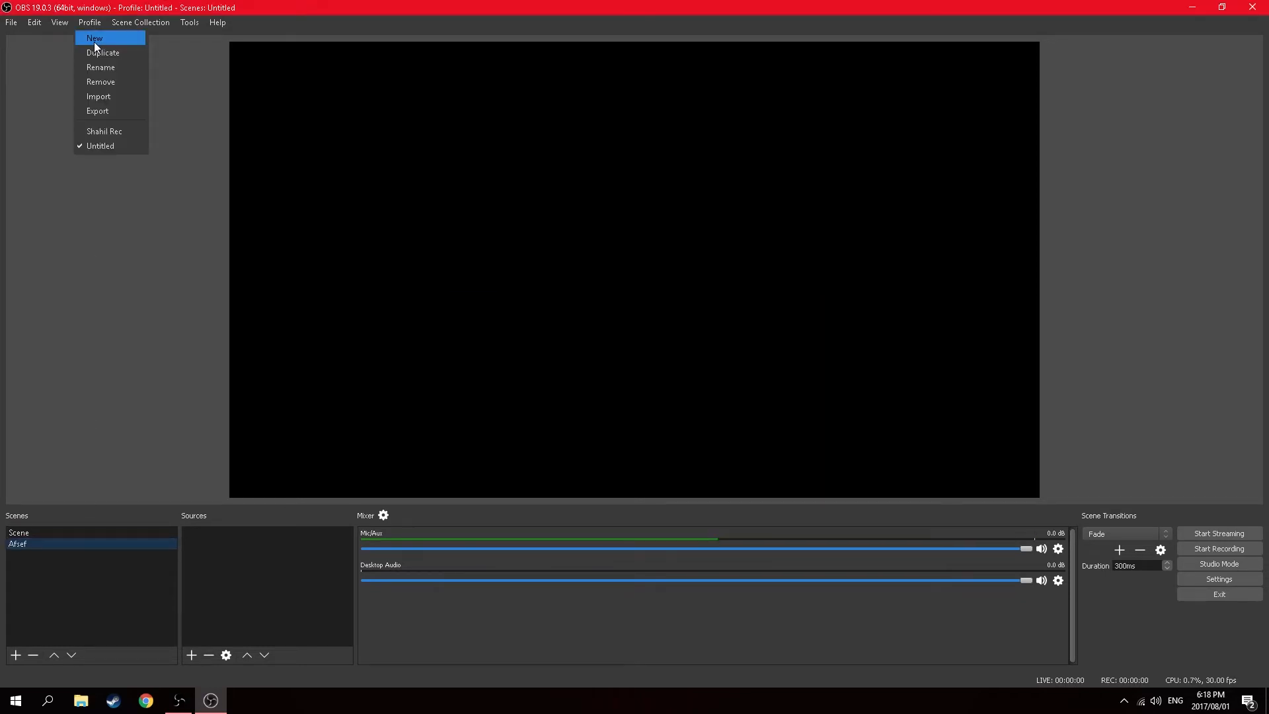
left_click(111, 129)
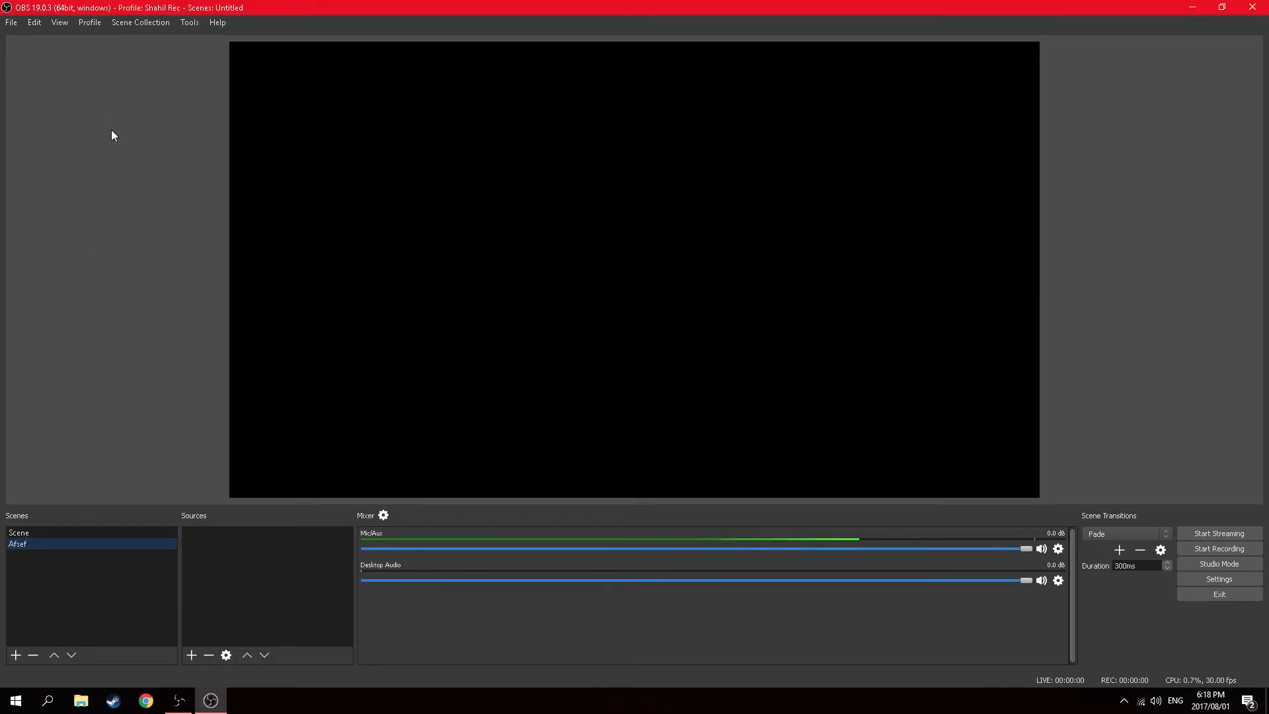
left_click(89, 23)
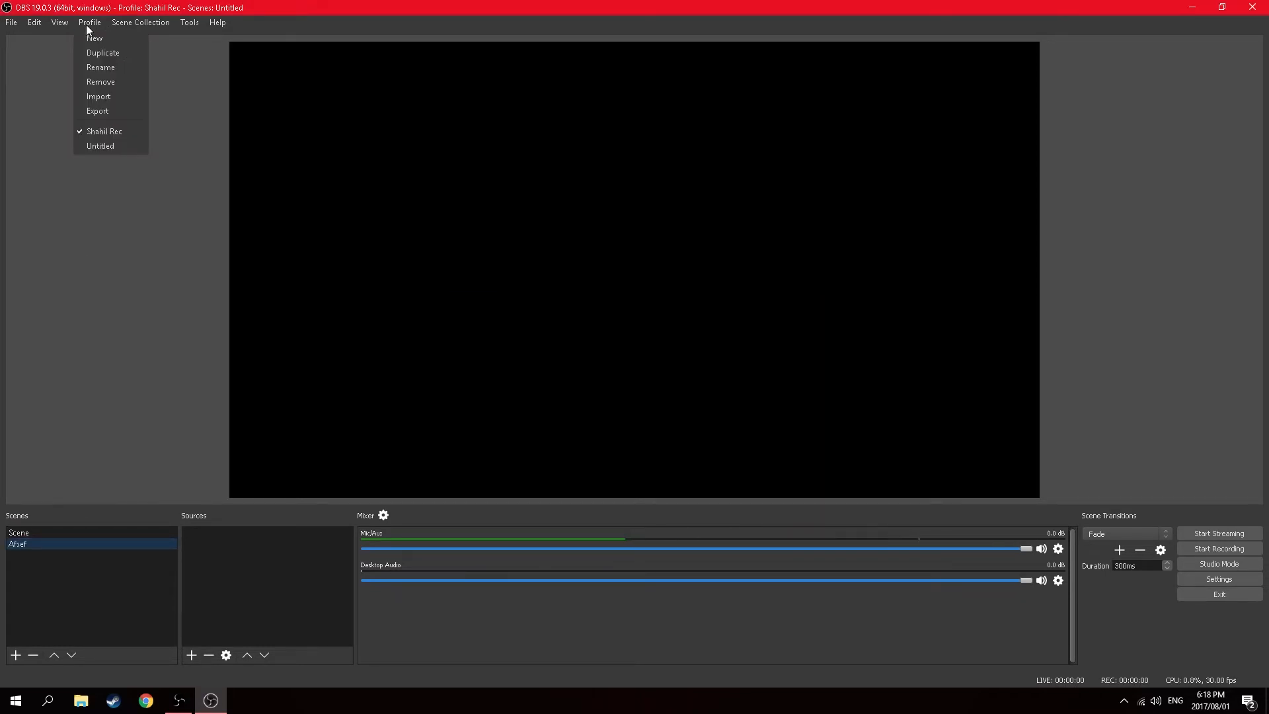
left_click(108, 146)
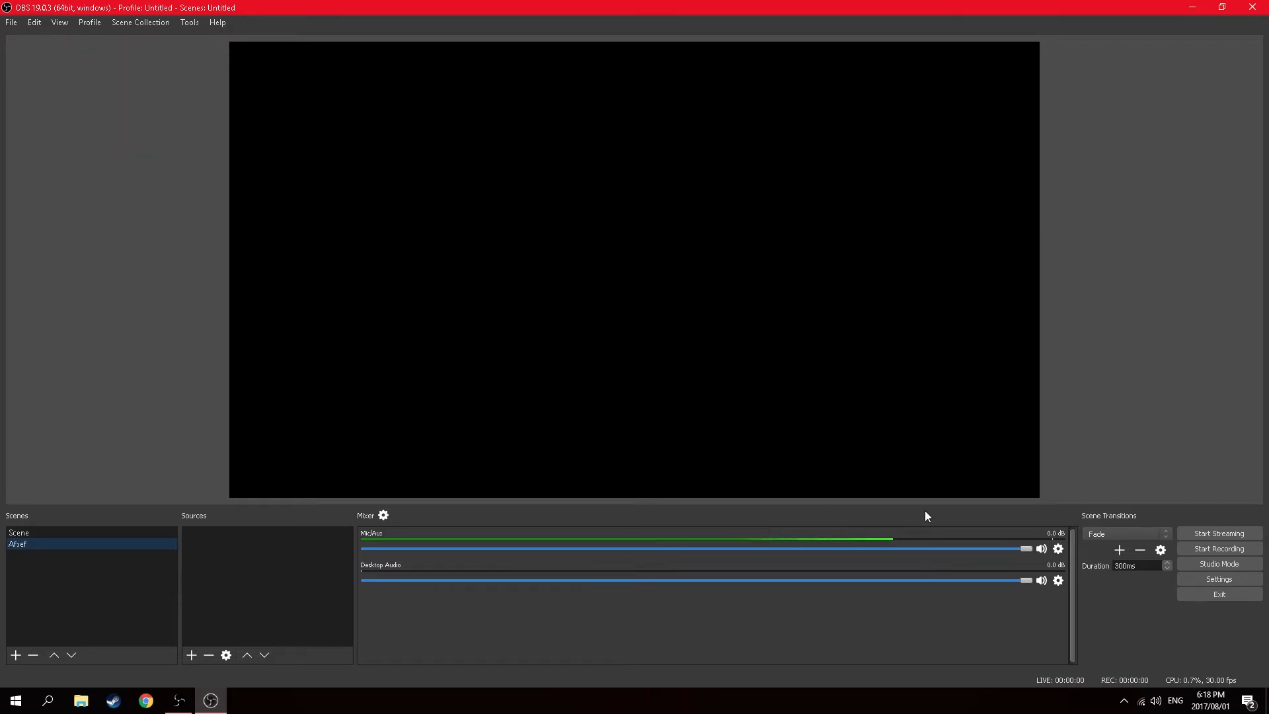
Review the downscale filter choices in the video settings of the Untitled profile and close the settings unchanged.
left_click(1218, 579)
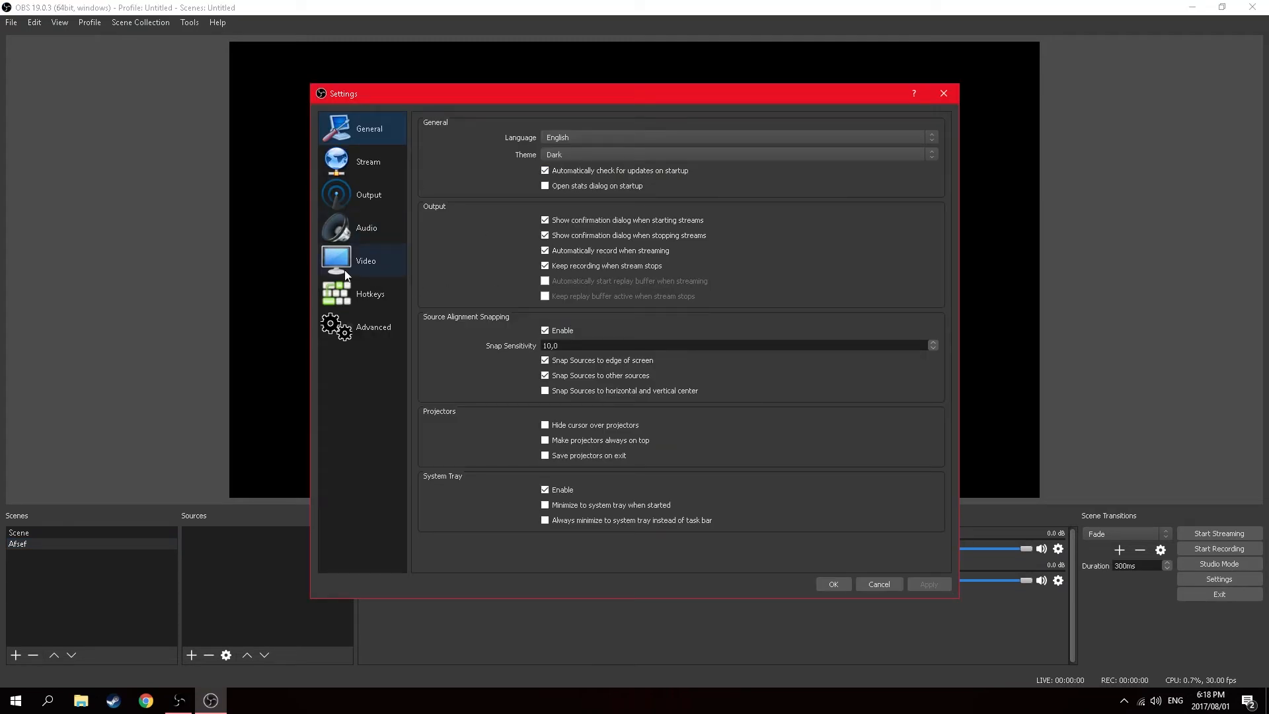
left_click(365, 260)
left_click(560, 157)
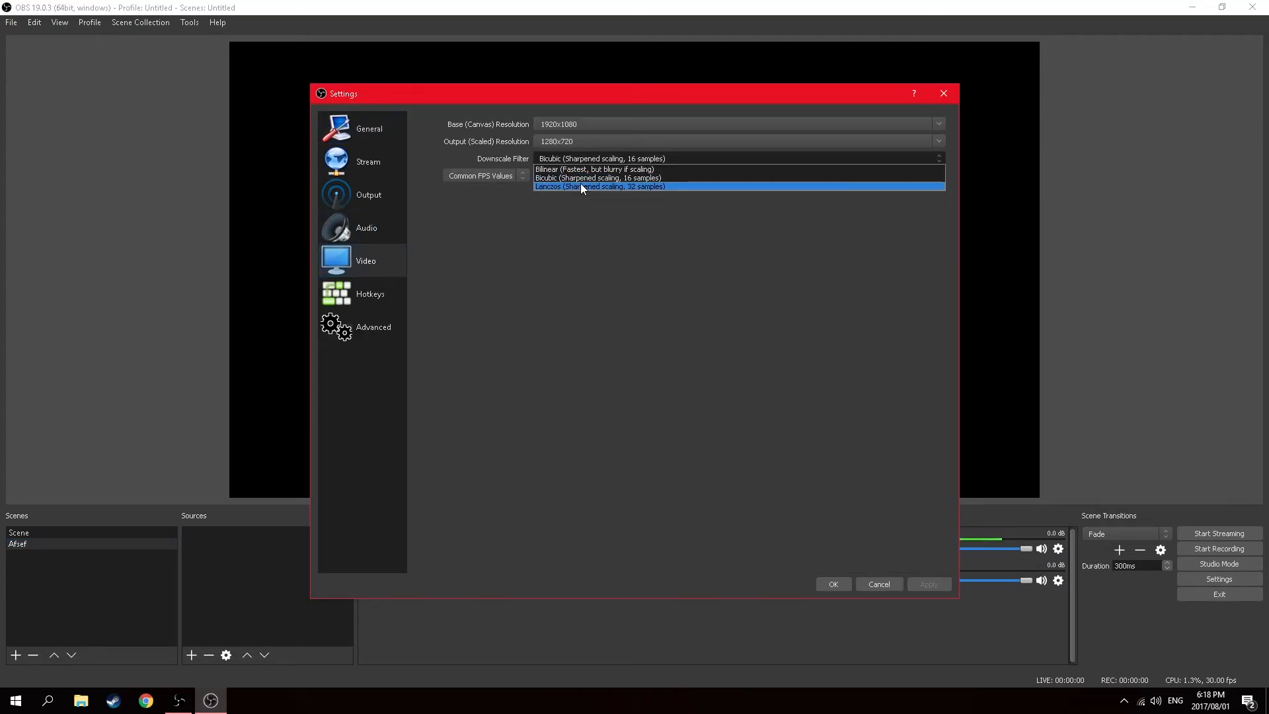
left_click(745, 261)
left_click(943, 92)
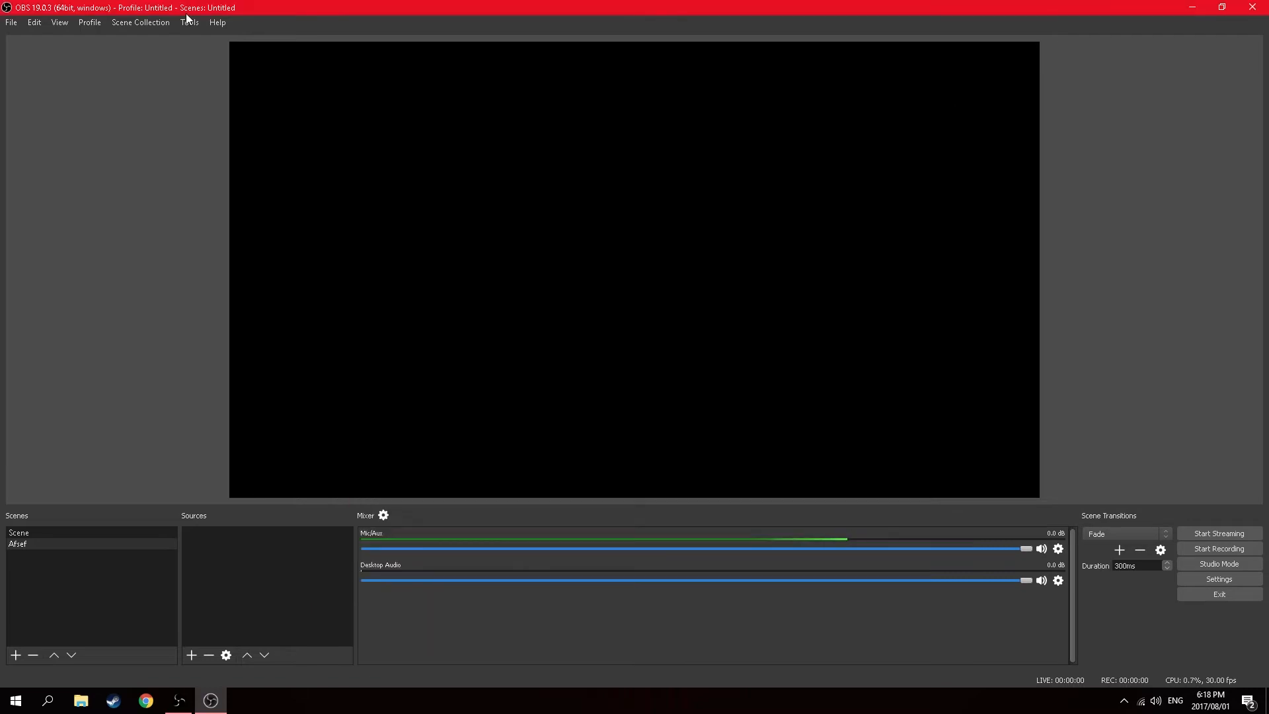
Activate the "Rec" profile once more and change back to Untitled to demonstrate profile switching.
left_click(91, 23)
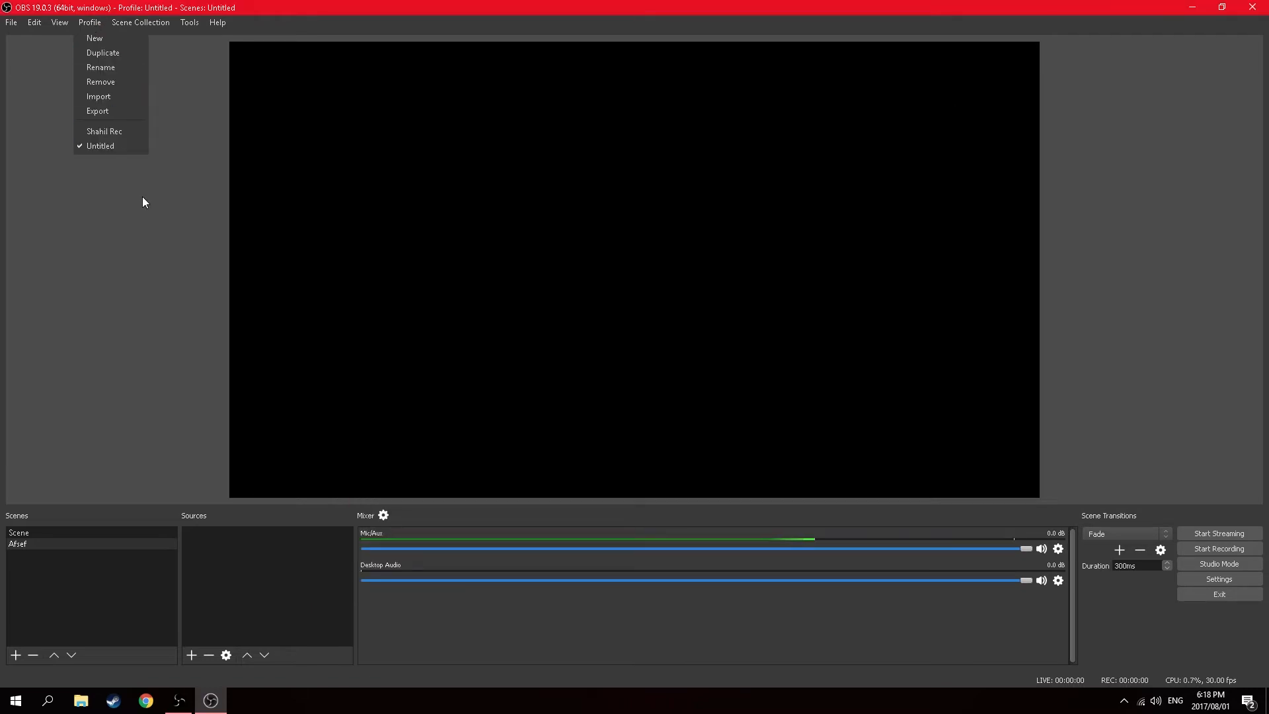
left_click(113, 131)
left_click(90, 25)
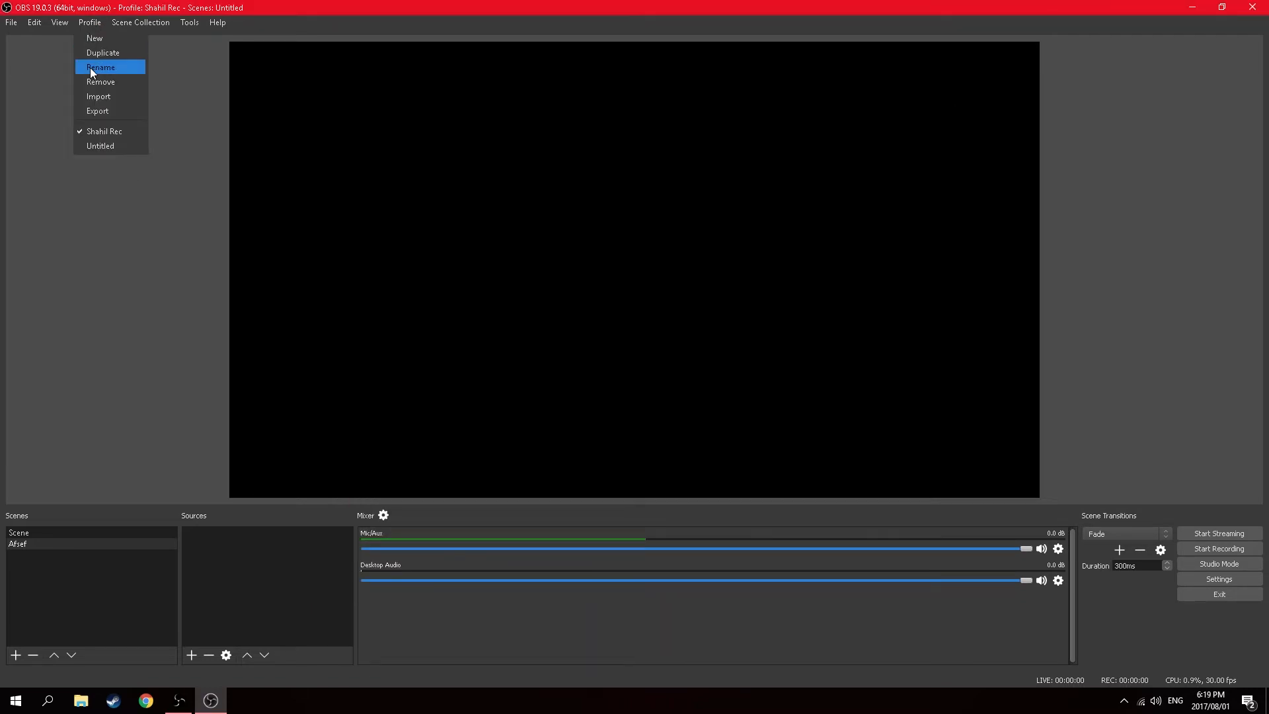
left_click(111, 146)
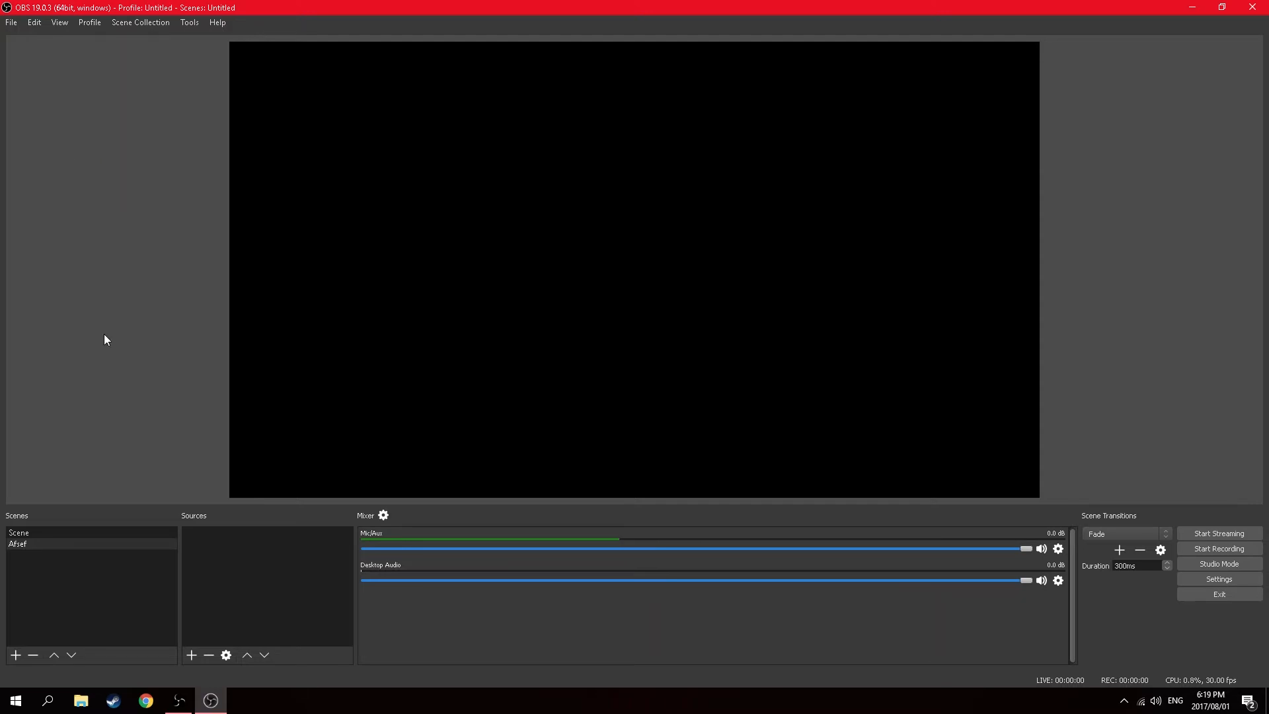
Delete the Afsef scene and make the "Rec" profile active.
key("Delete")
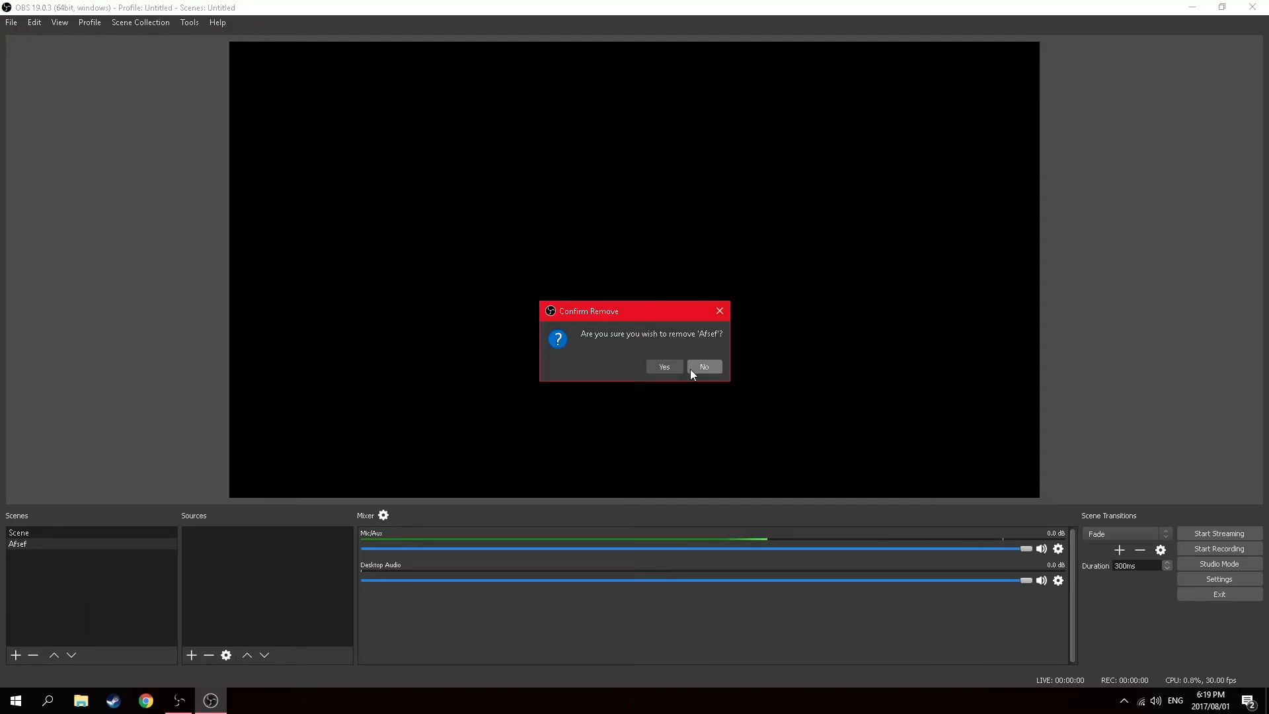
left_click(665, 366)
left_click(94, 22)
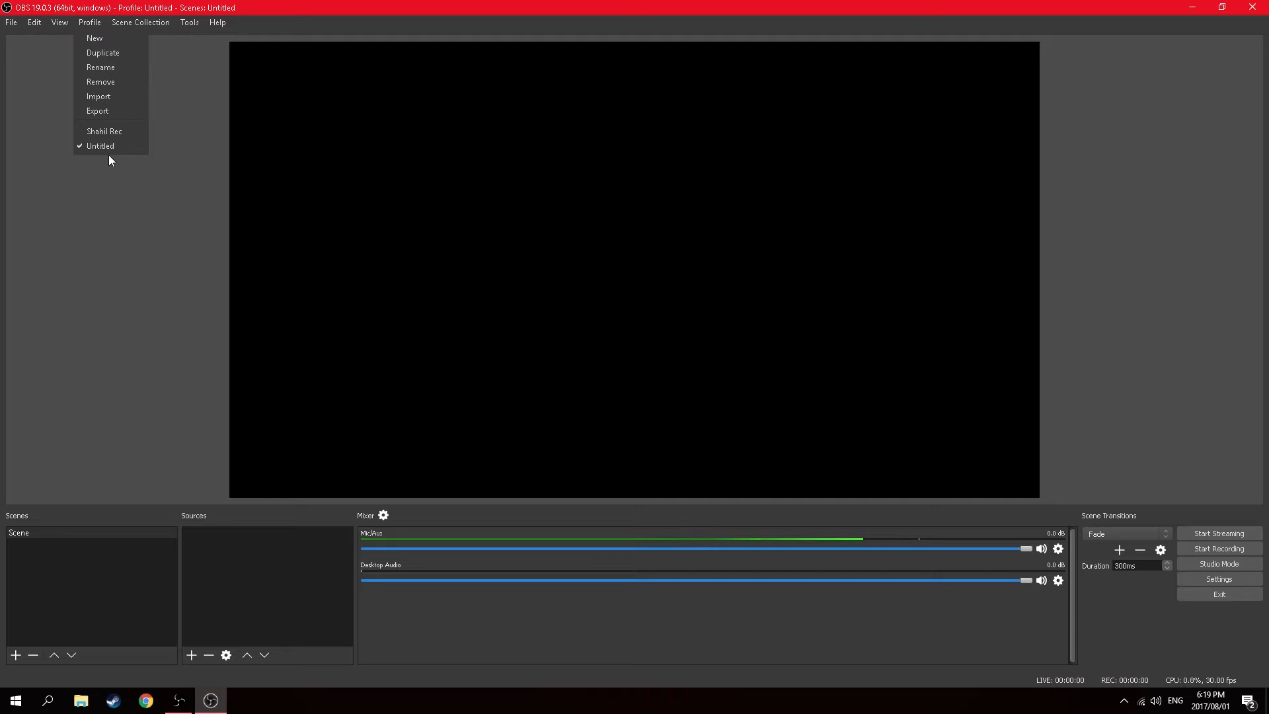
left_click(119, 132)
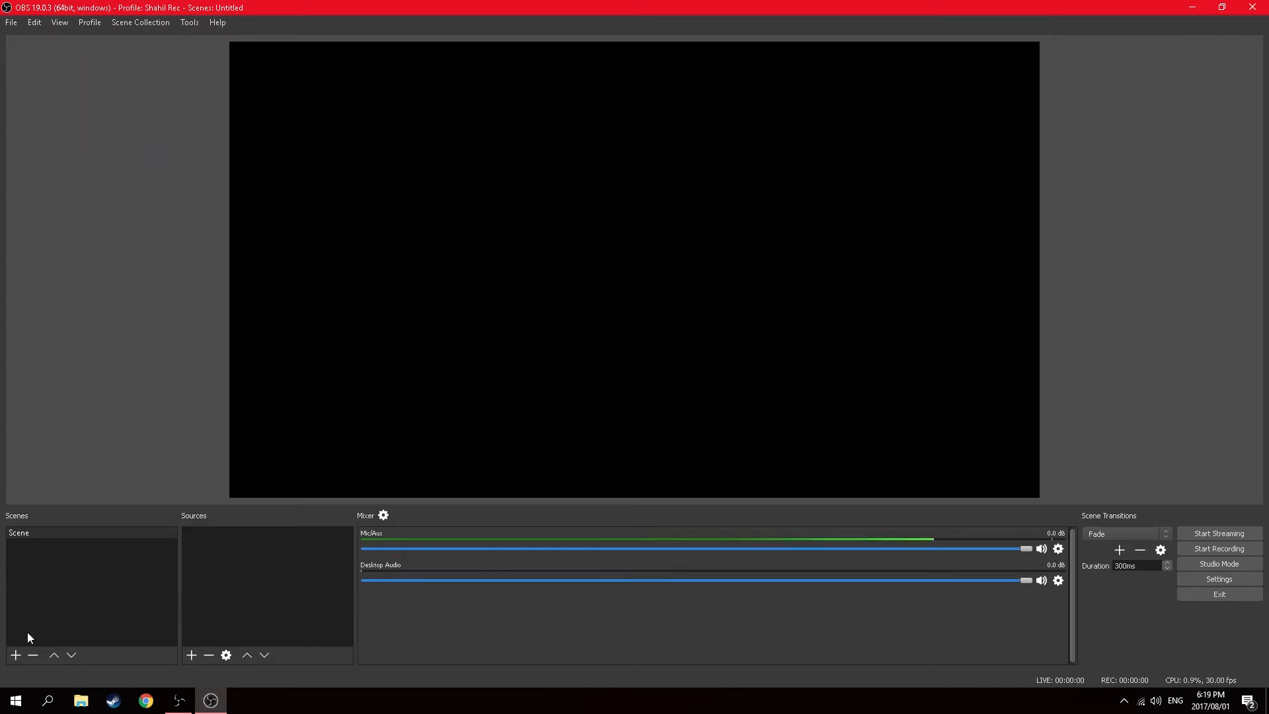
Add a new scene named BF1 Stream.
left_click(16, 653)
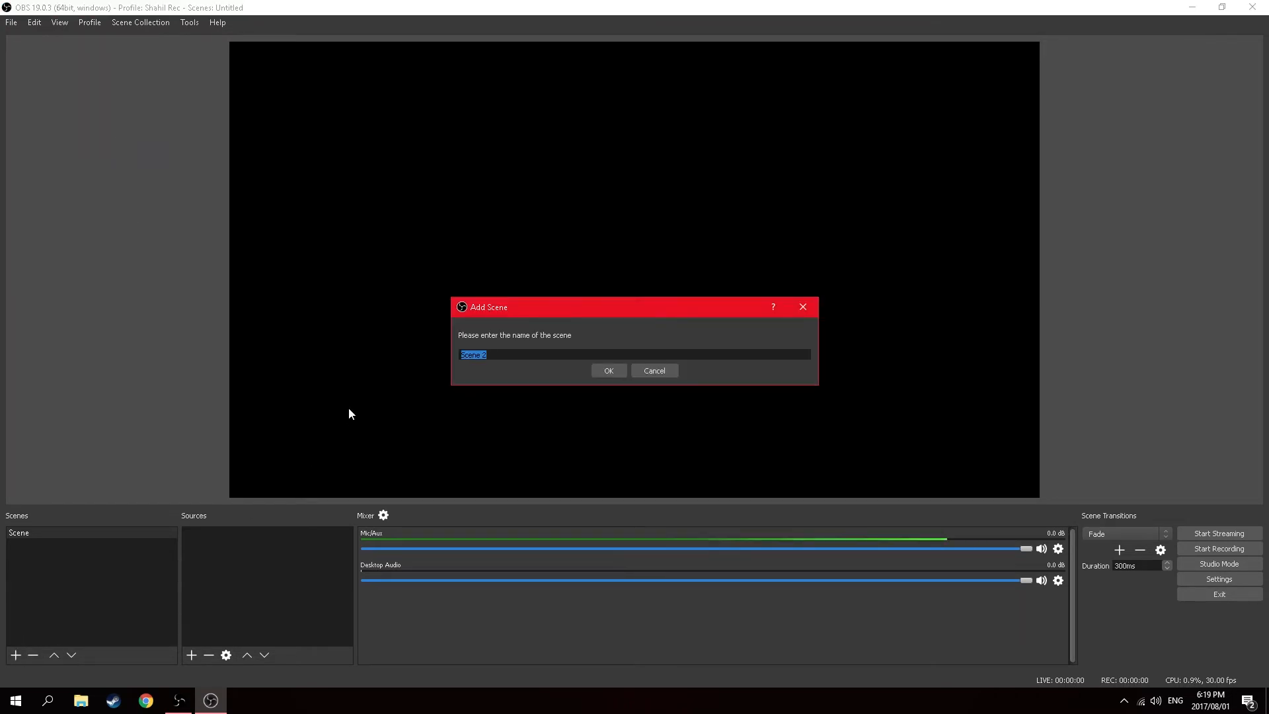
type("BAt")
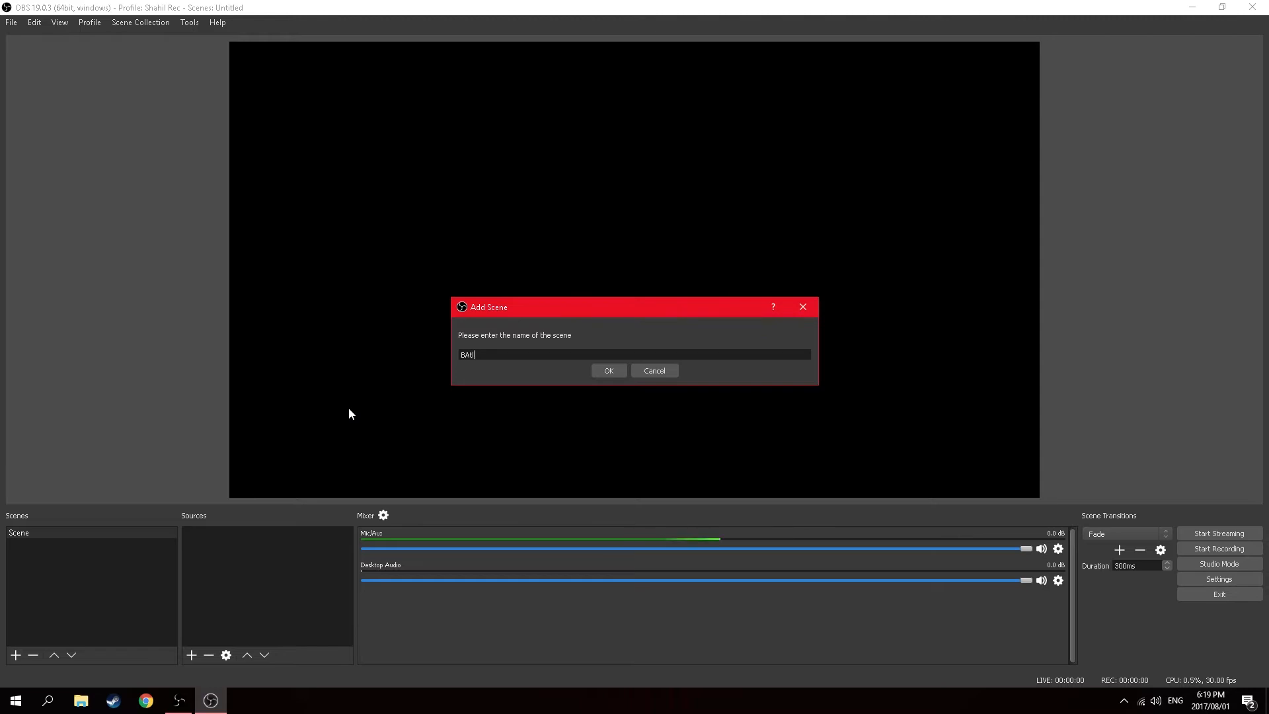
key("BackSpace")
key("BackSpace")
type("F1")
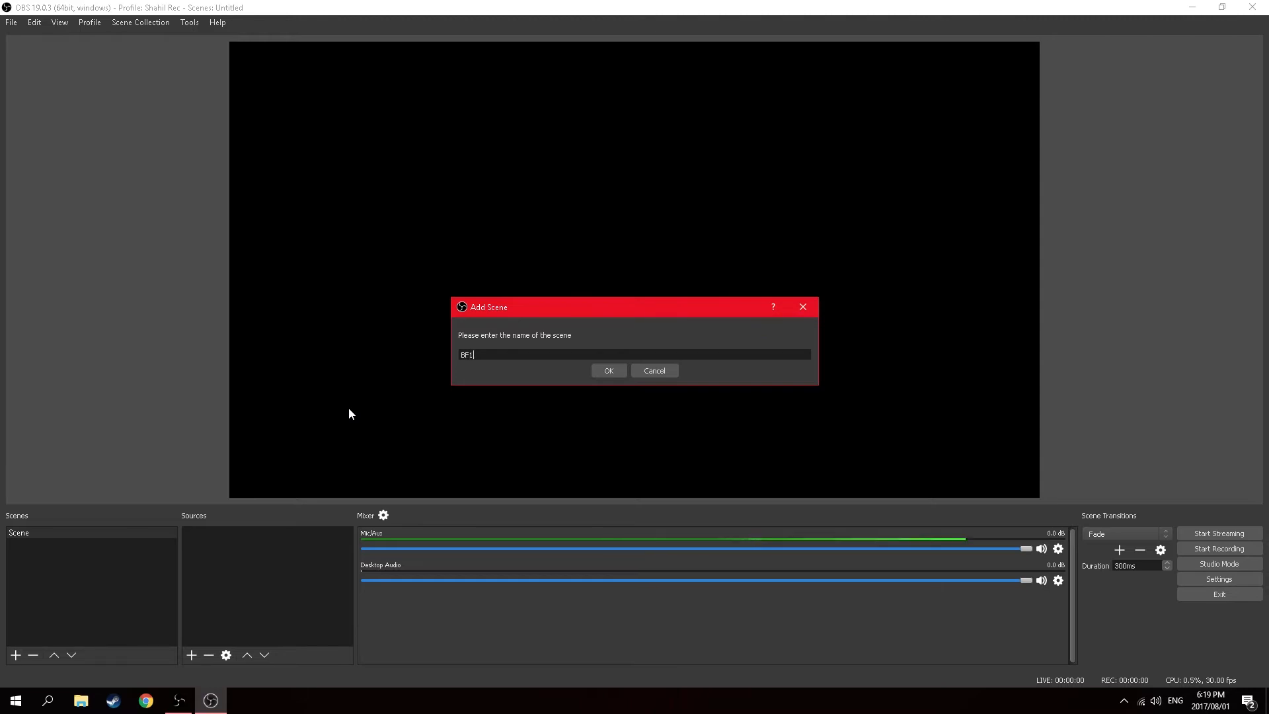
type(" Strea")
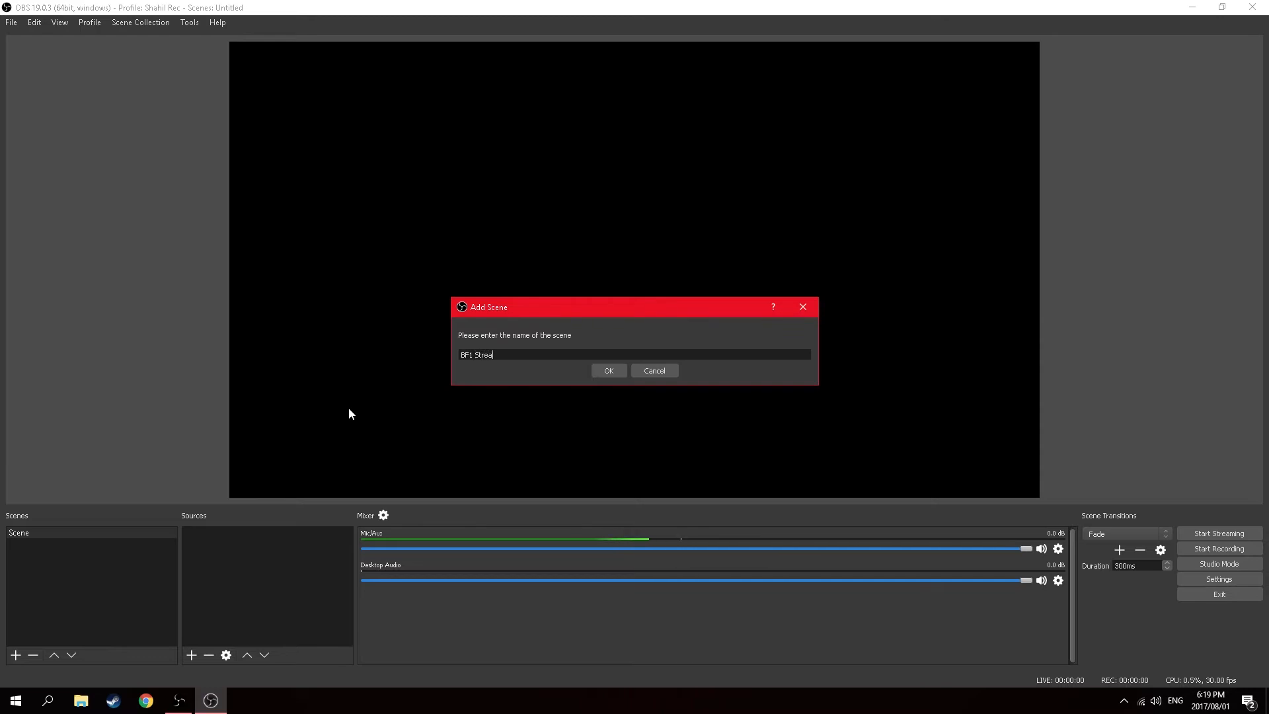
type("m")
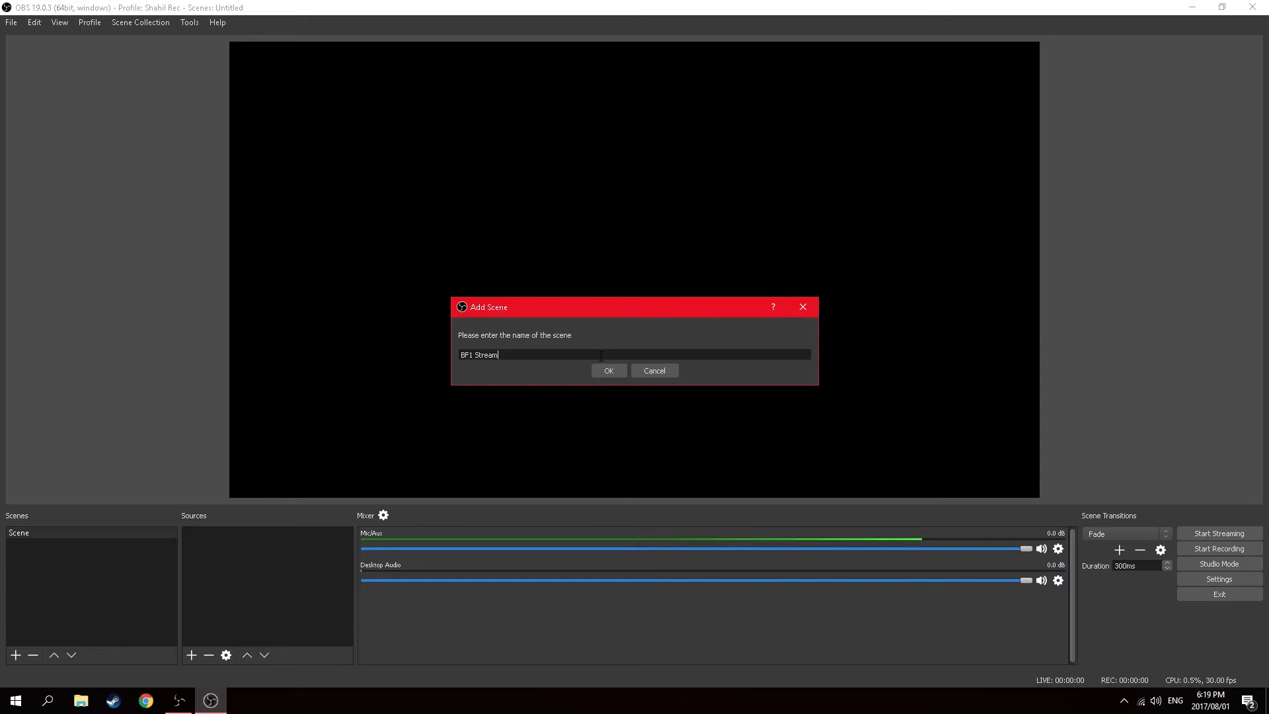
left_click(607, 369)
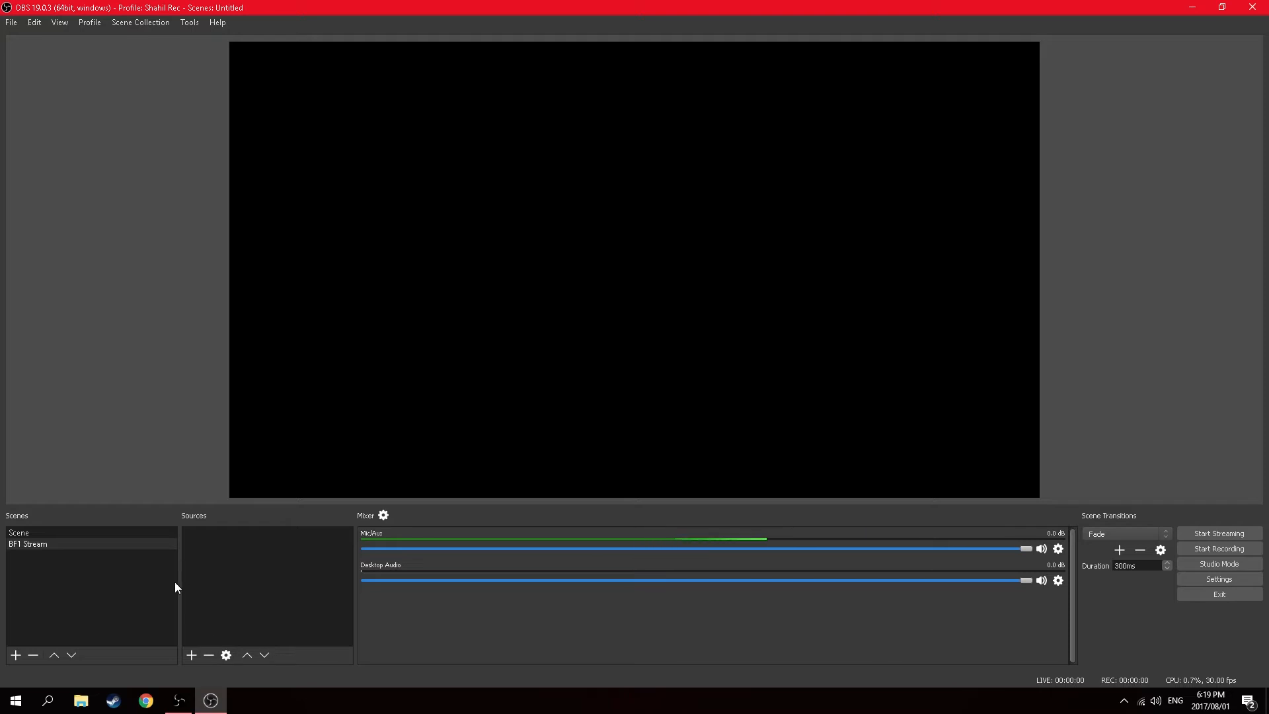
Add a Text (GDI+) source to the scene named Scene, keeping the default name and properties.
left_click(18, 533)
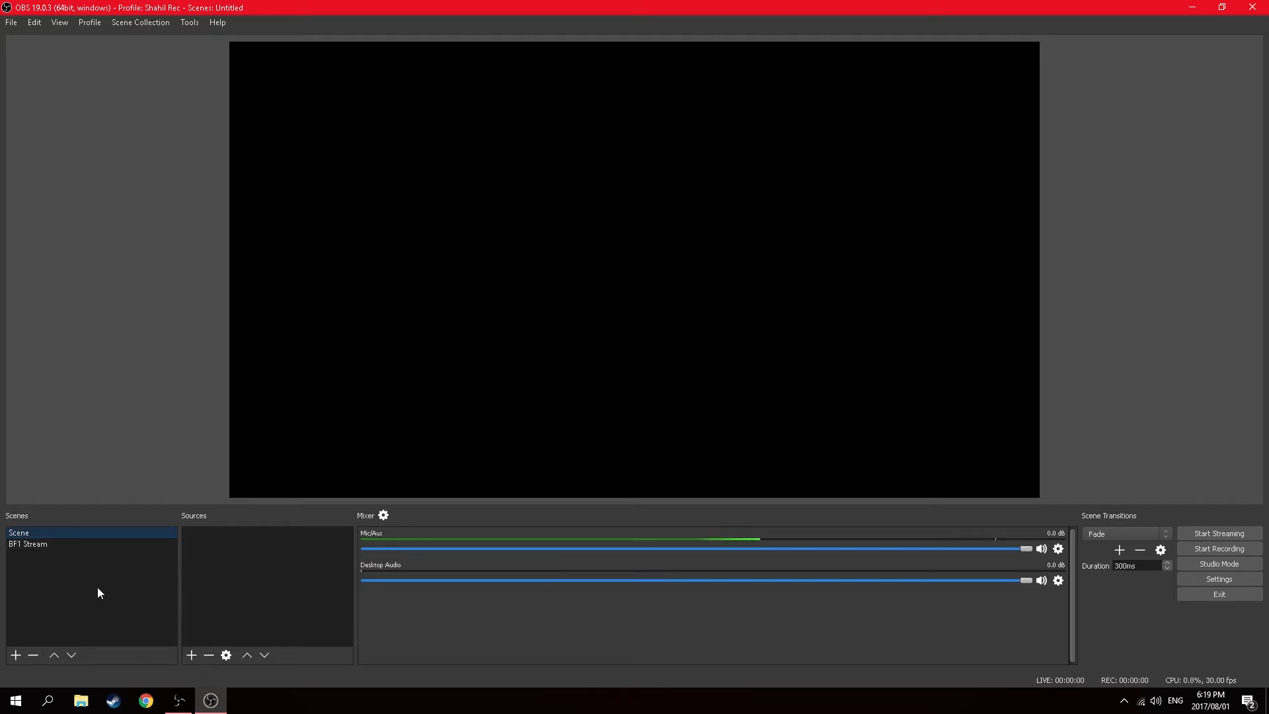
left_click(191, 654)
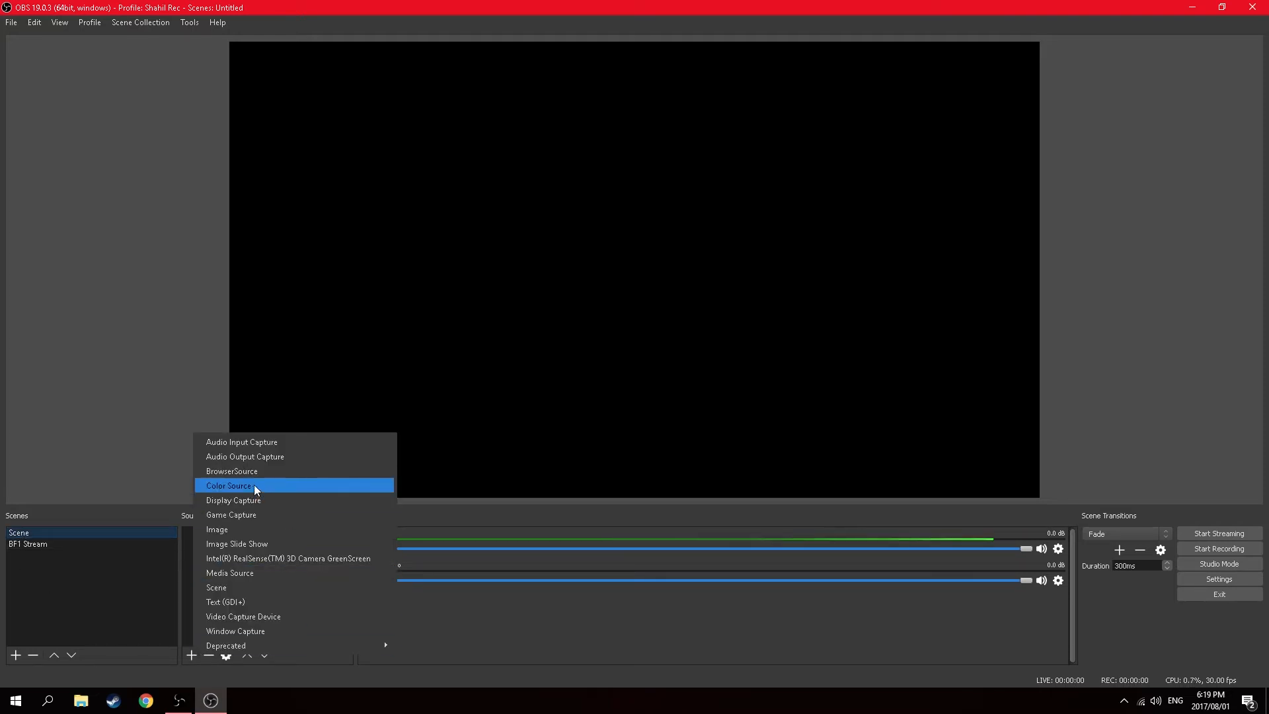
left_click(236, 603)
left_click(682, 441)
left_click(795, 527)
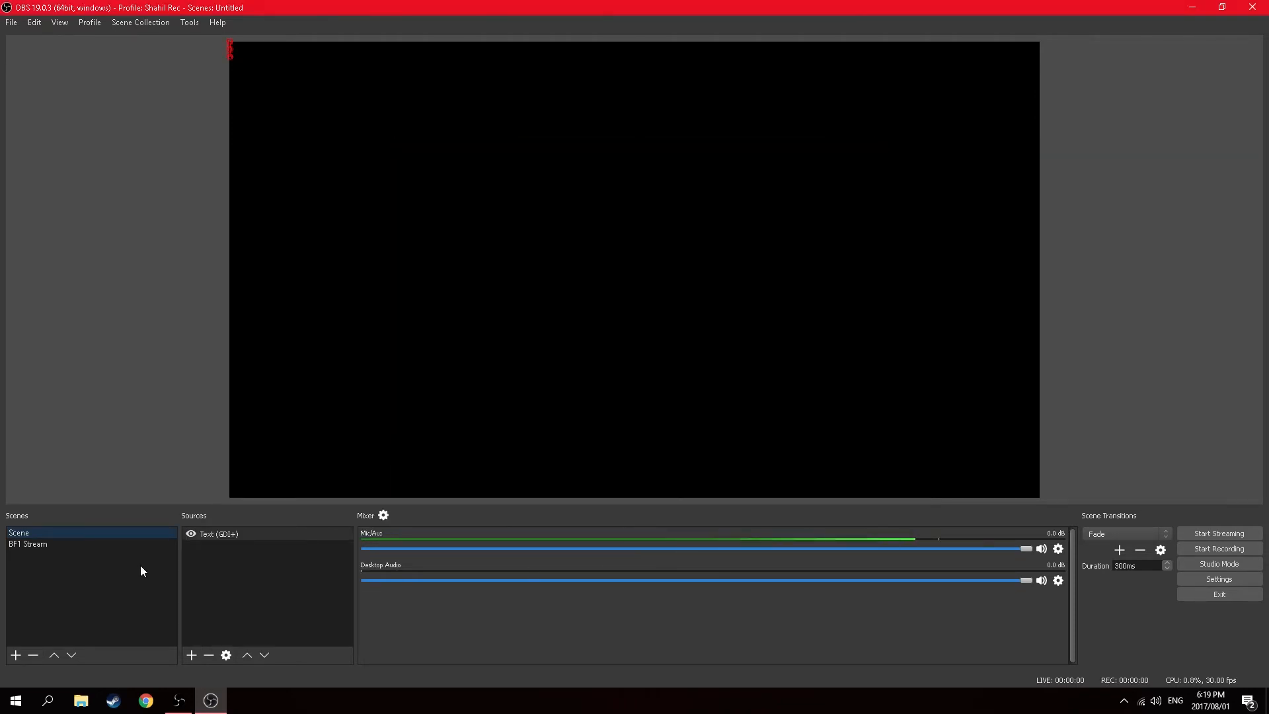
Alternate between the BF1 Stream scene and Scene to compare their sources, ending on BF1 Stream.
left_click(19, 545)
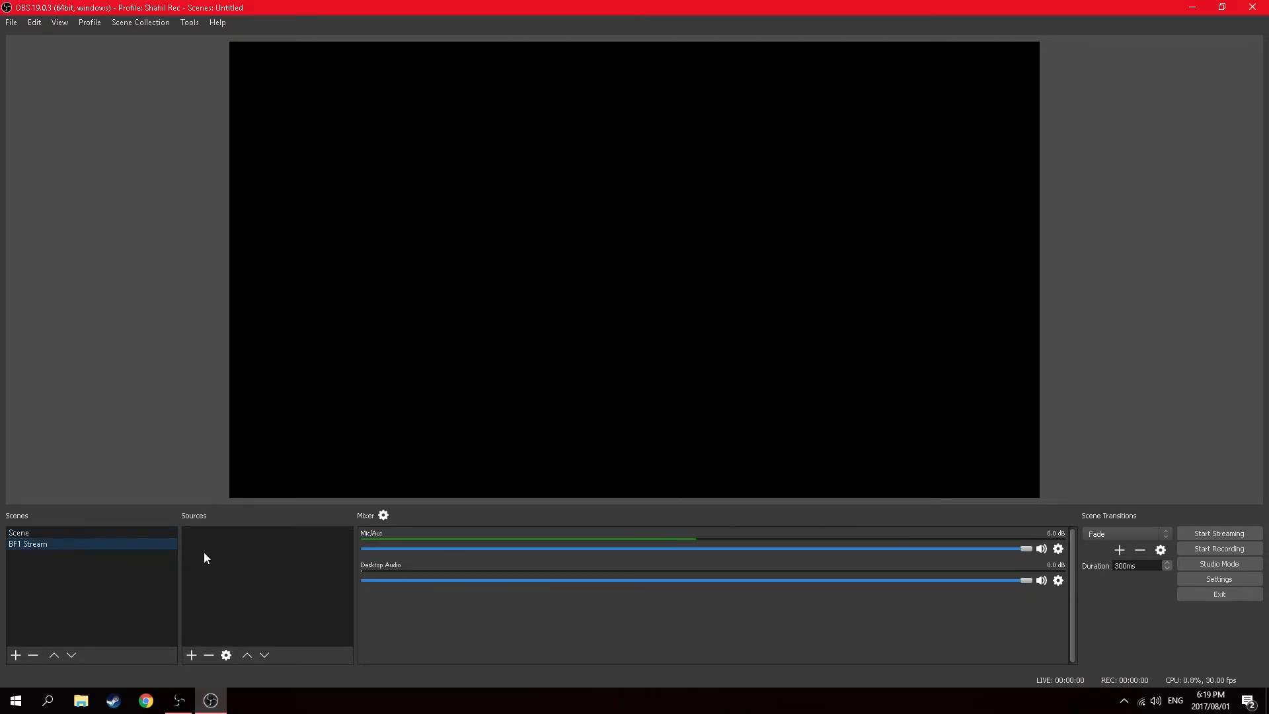
left_click(80, 533)
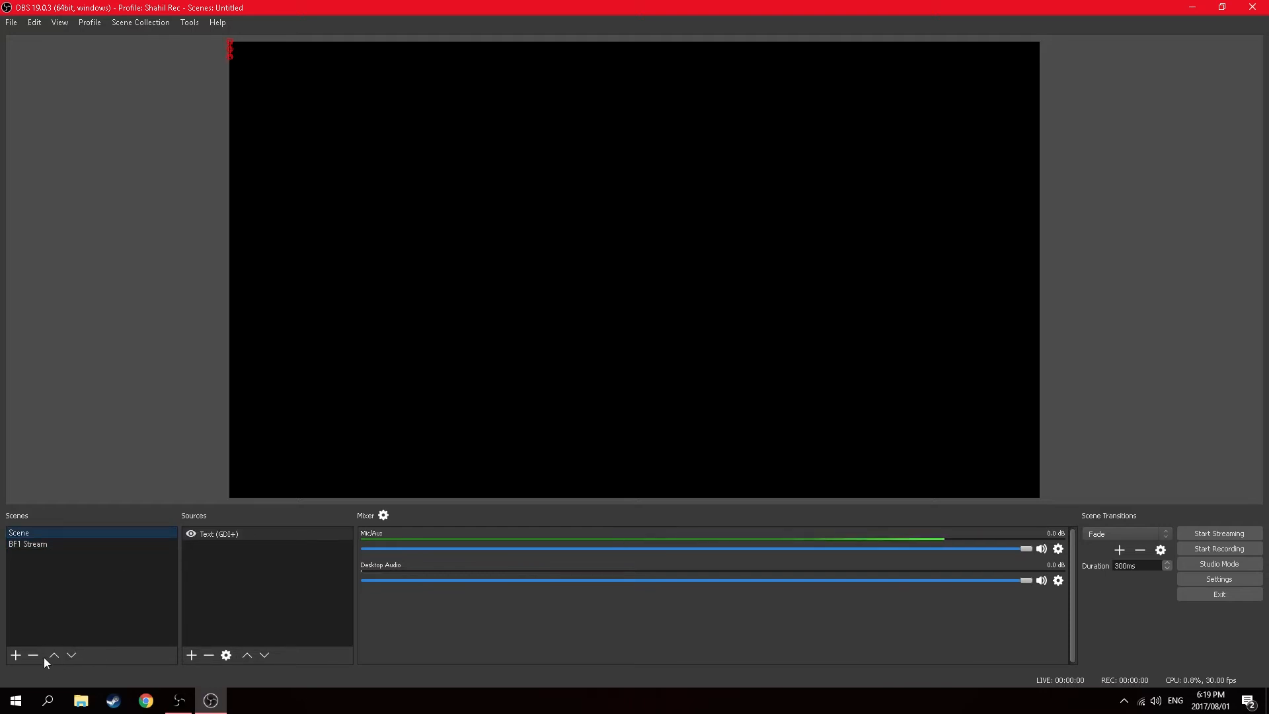
left_click(29, 542)
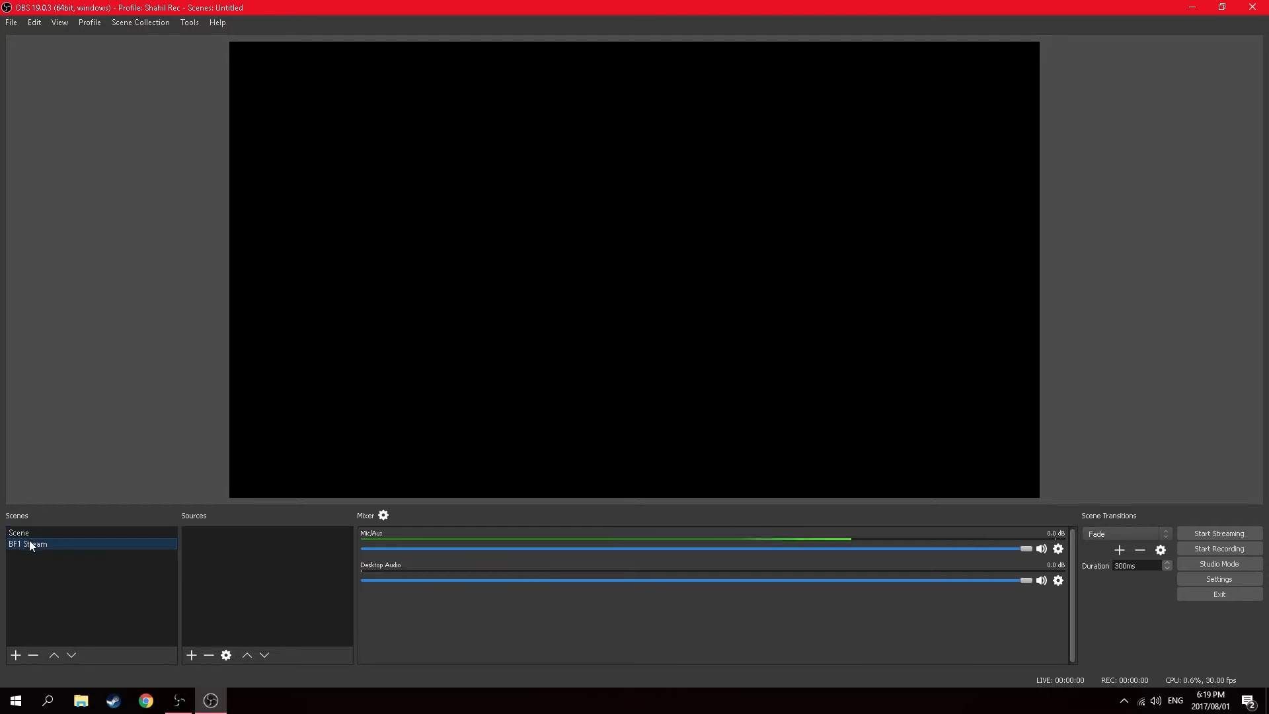
Delete the scene named Scene, so that only BF1 Stream is kept.
left_click(16, 654)
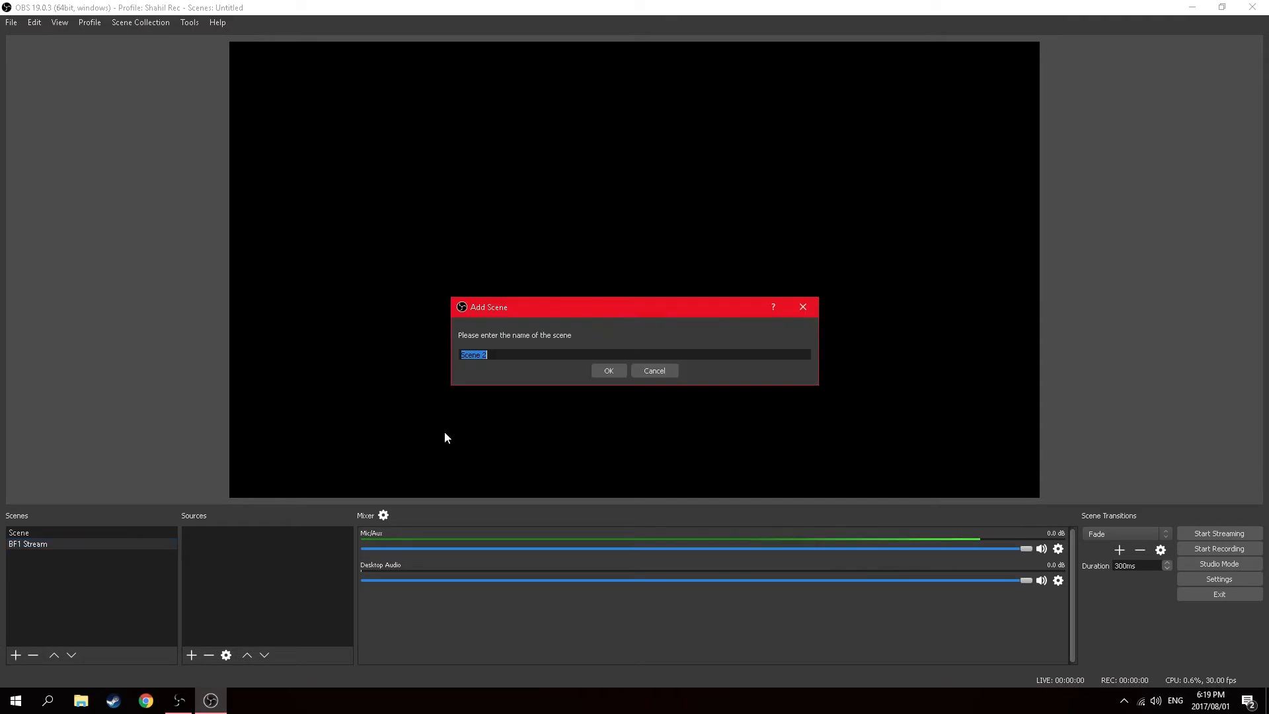
left_click(635, 368)
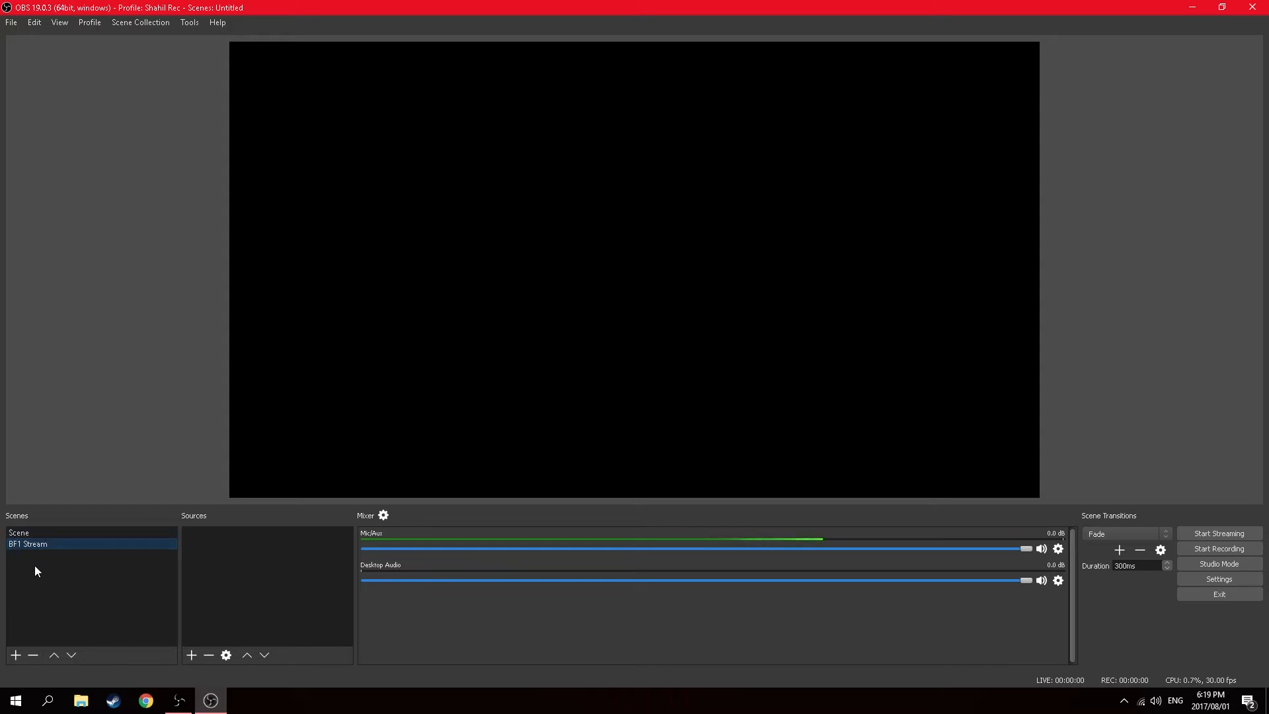
left_click(45, 532)
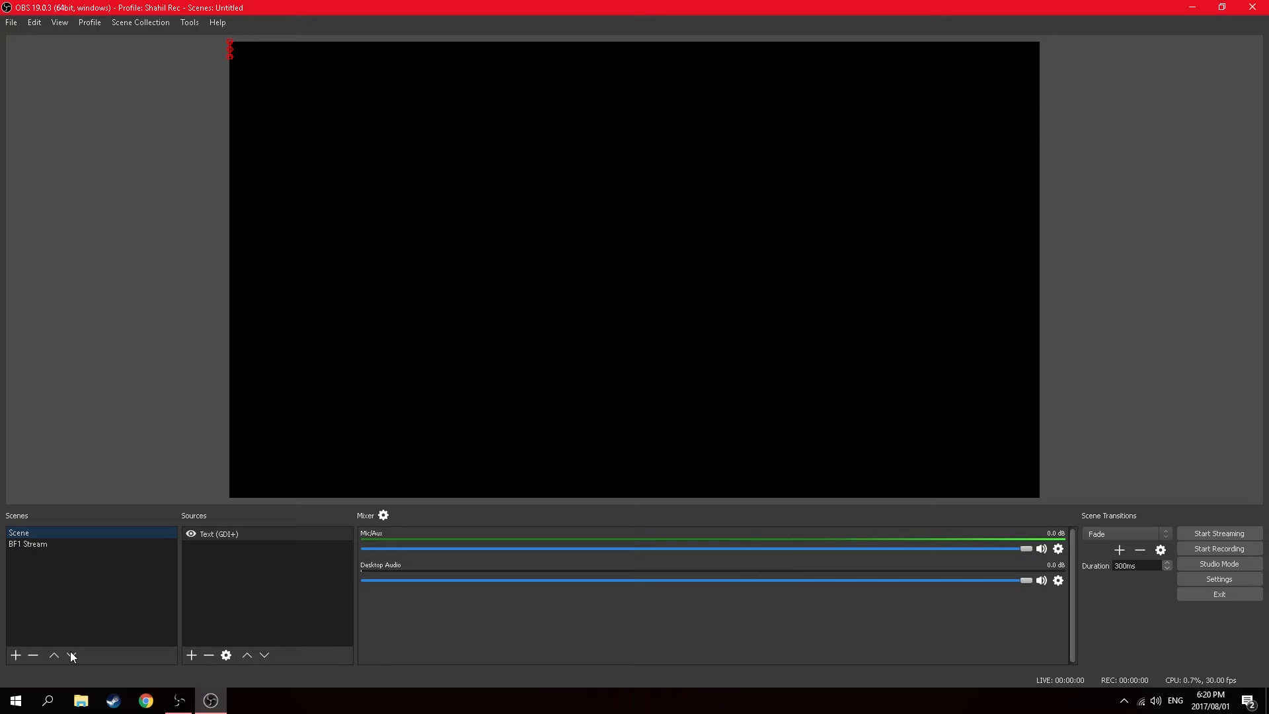
left_click(33, 654)
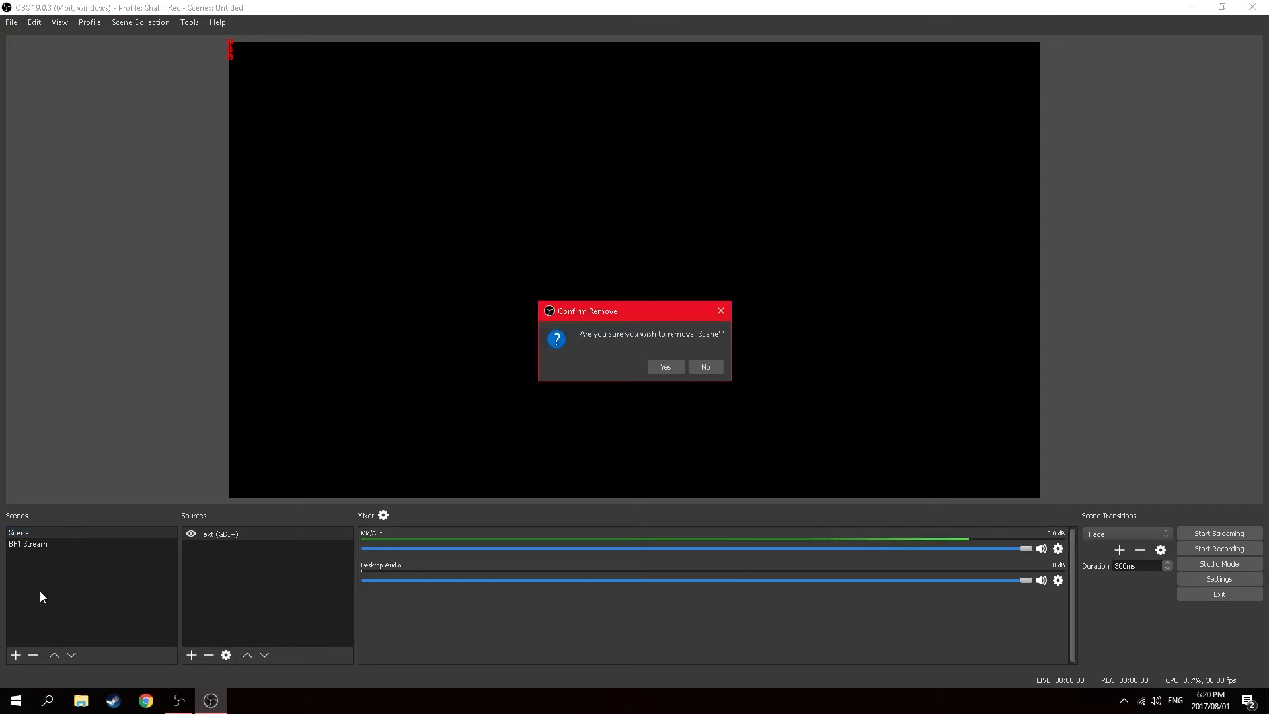
left_click(666, 366)
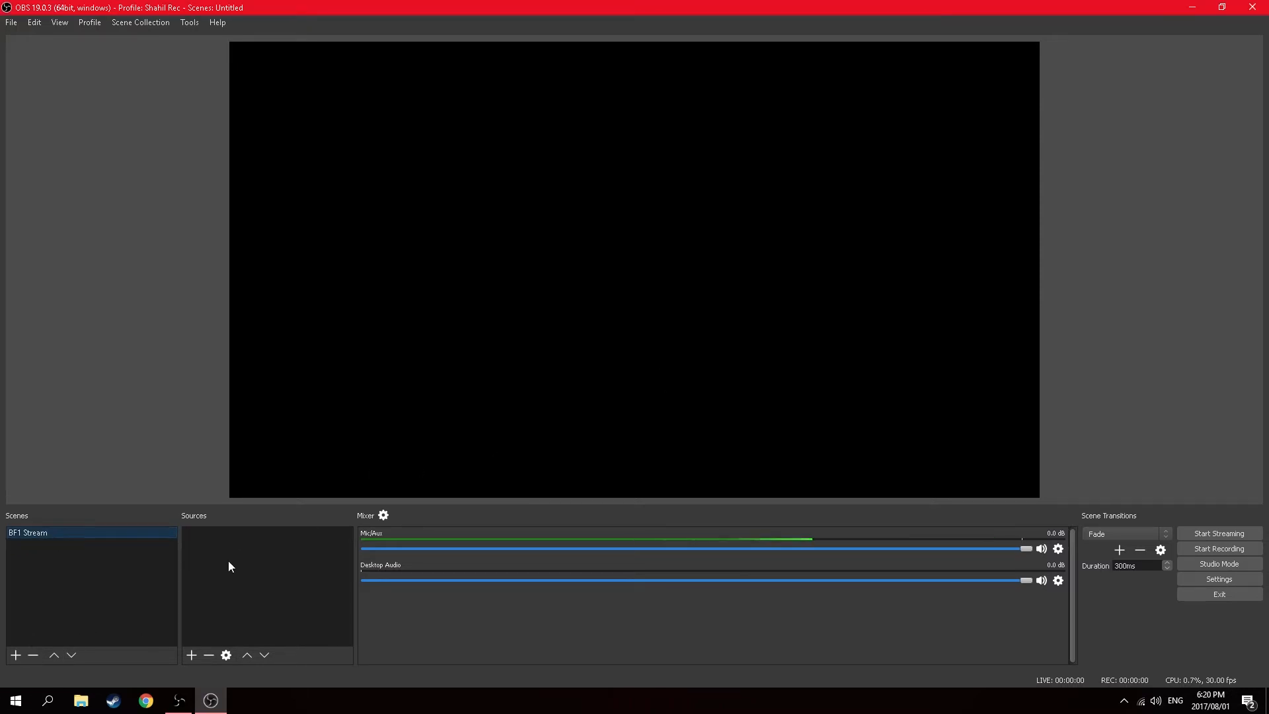
Add a new Image source to the BF1 Stream scene, keeping the default name.
left_click(192, 655)
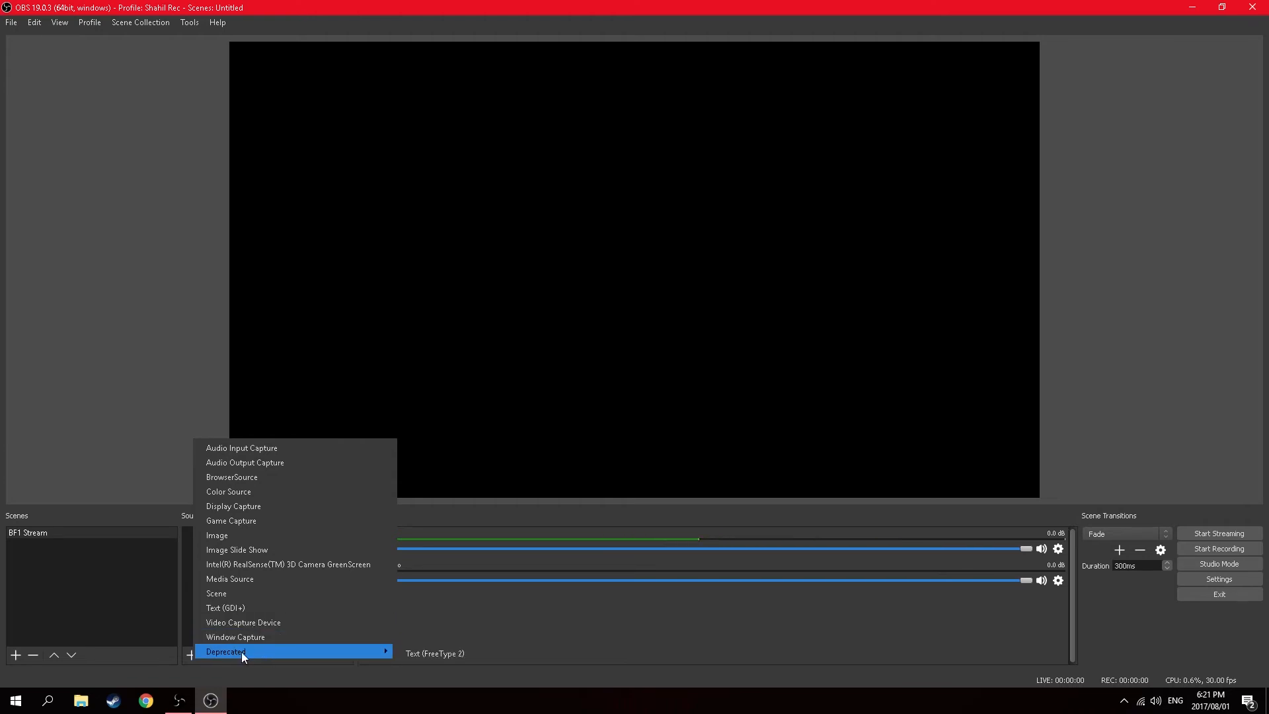
left_click(74, 601)
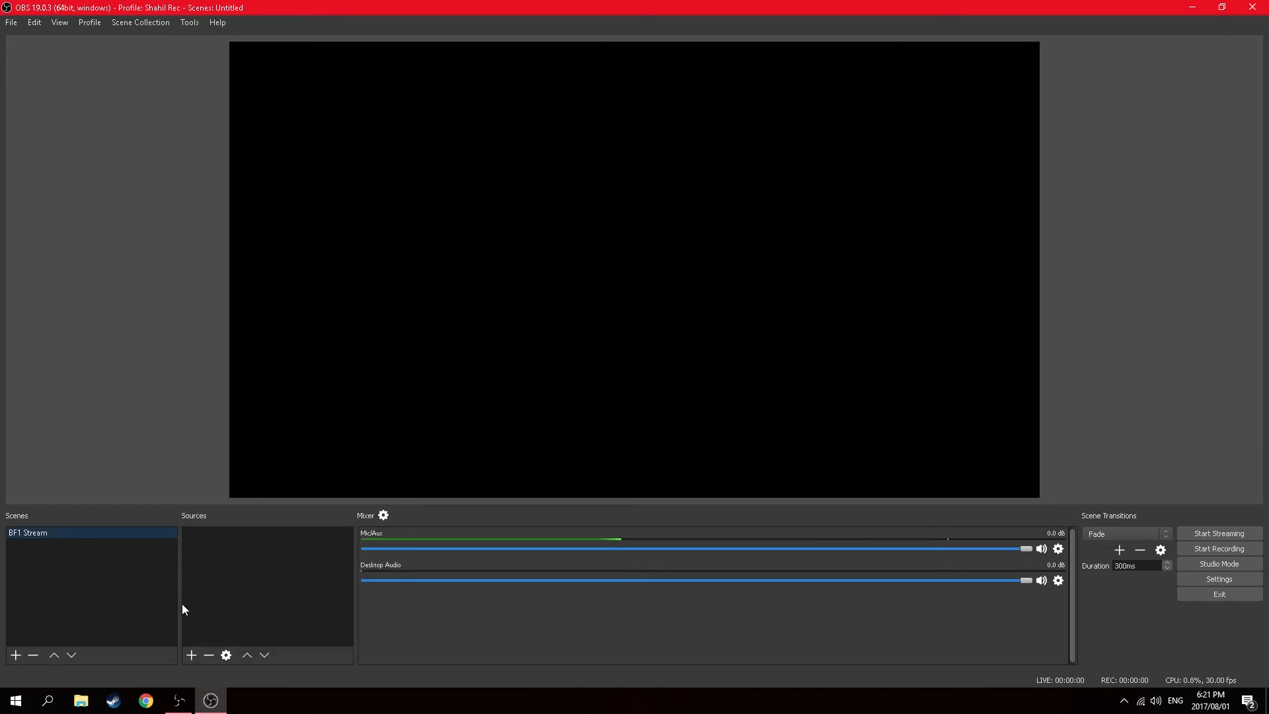
left_click(196, 660)
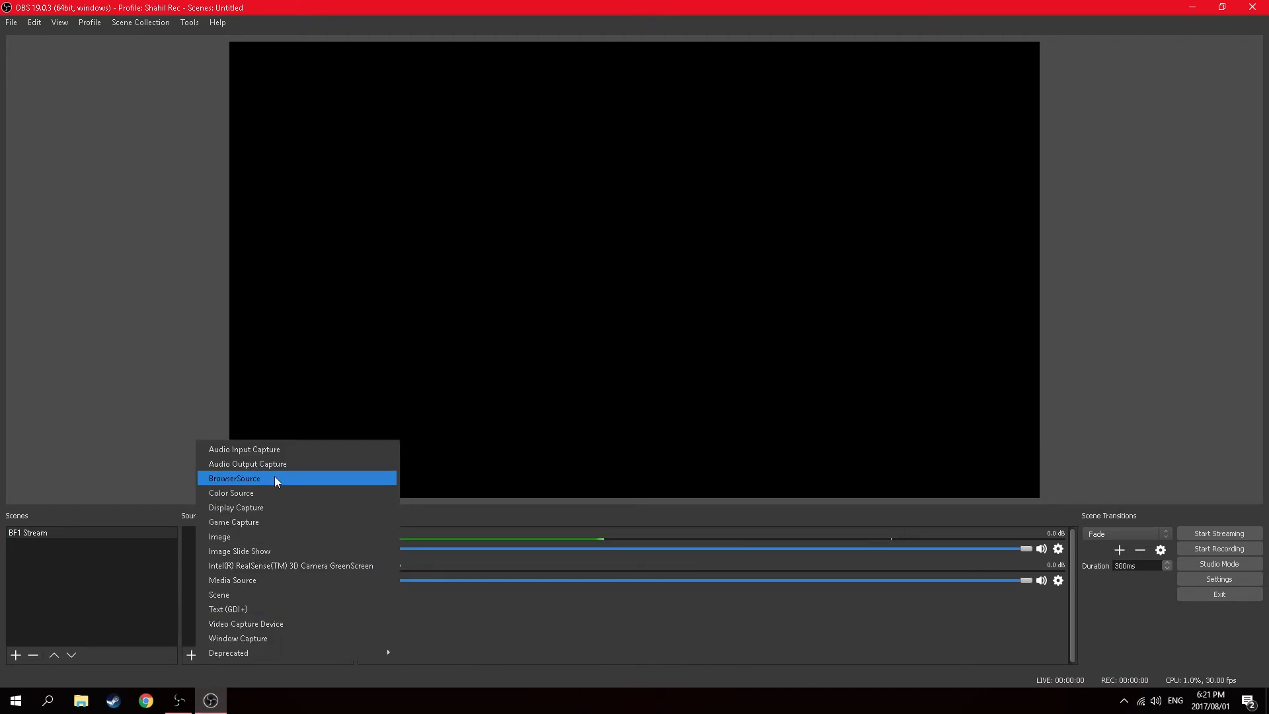
left_click(249, 535)
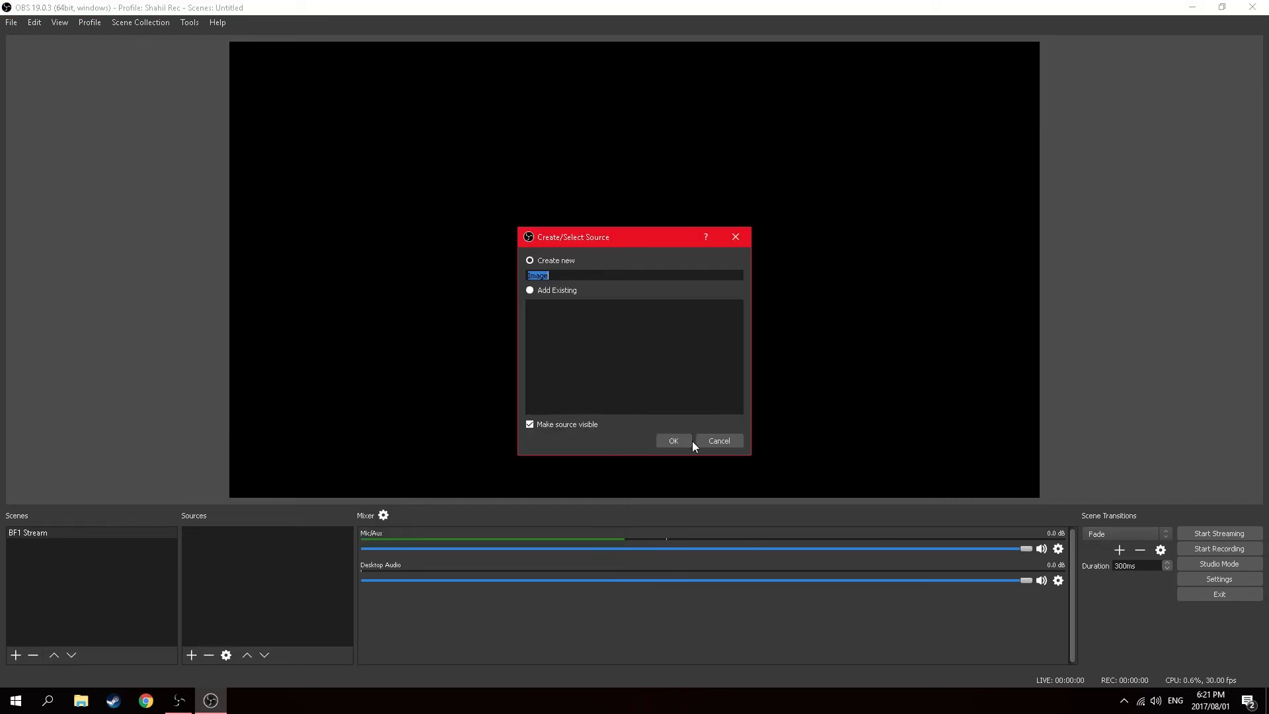
left_click(674, 441)
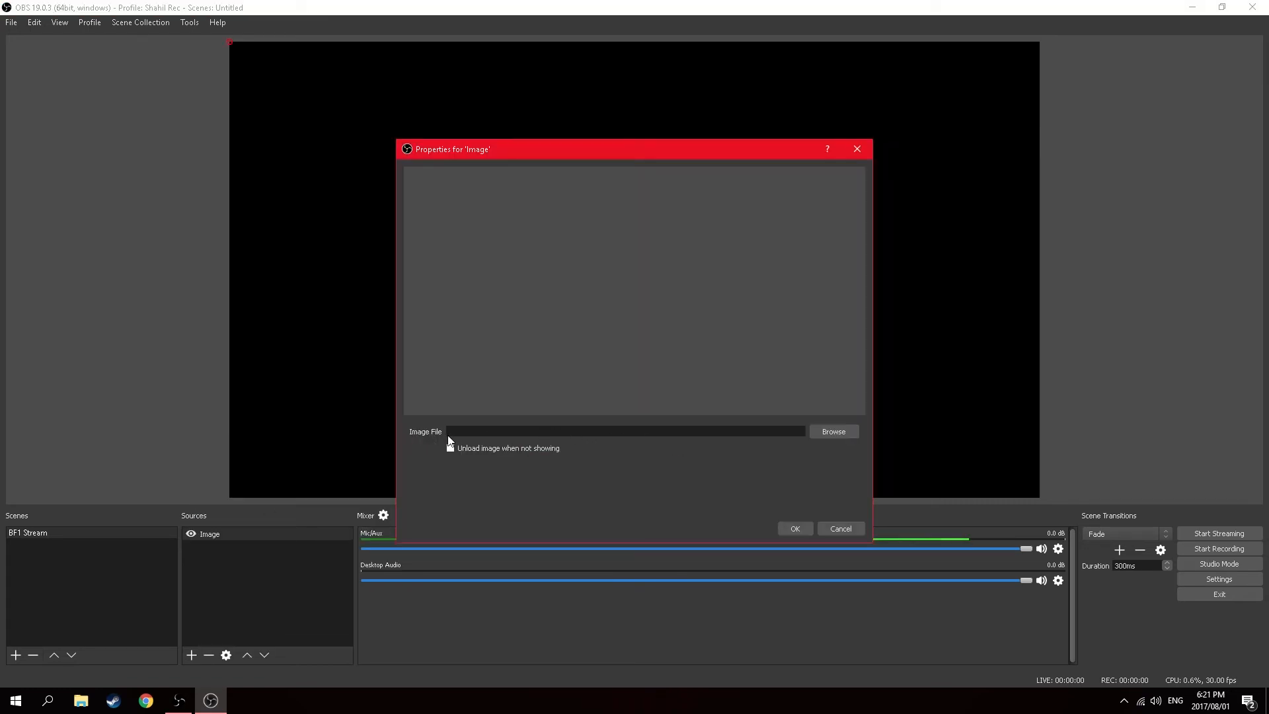
Load WIN_20170705_13_01_33_Pro.jpg from the Pictures Camera Roll folder into the Image source and accept its properties.
left_click(830, 433)
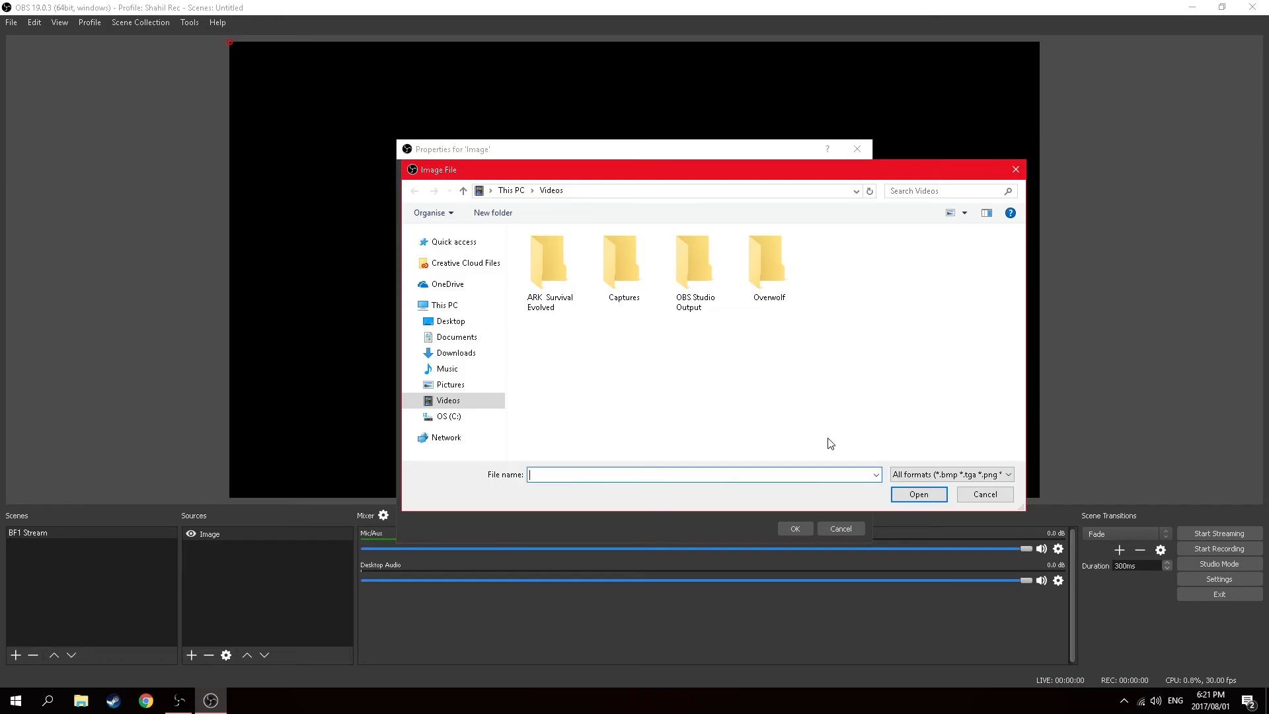
left_click(452, 384)
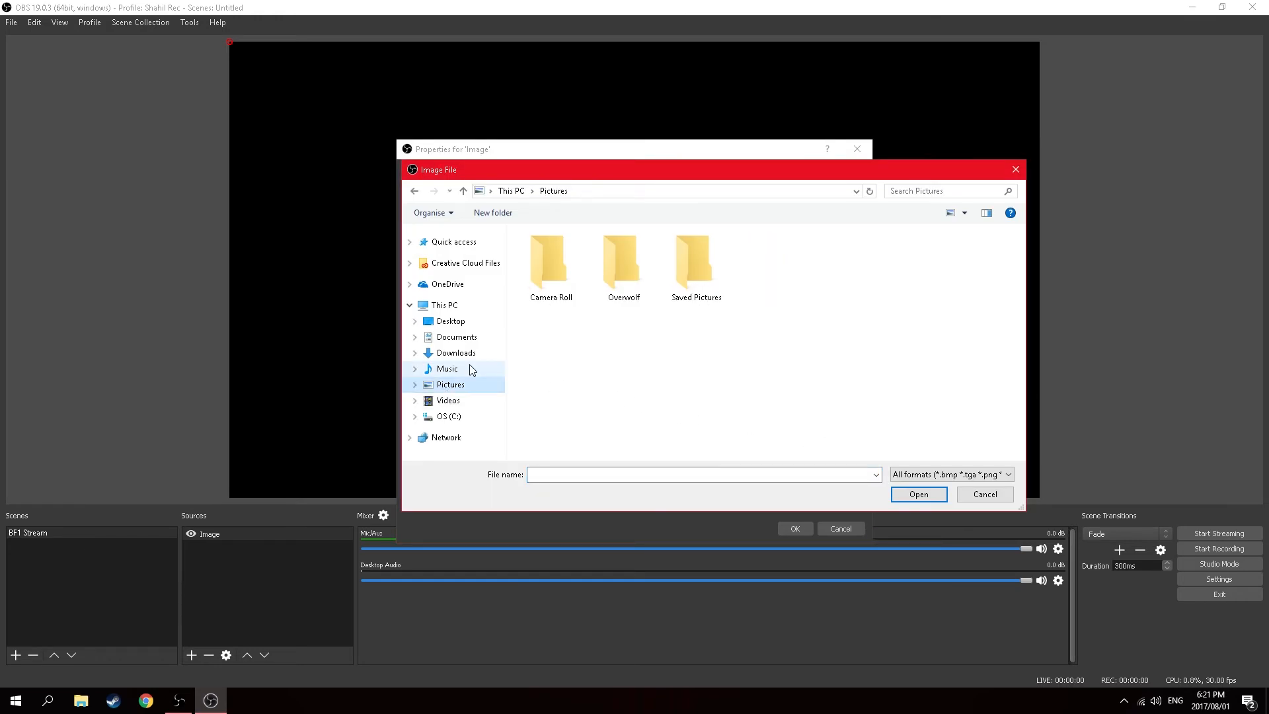
double_click(555, 291)
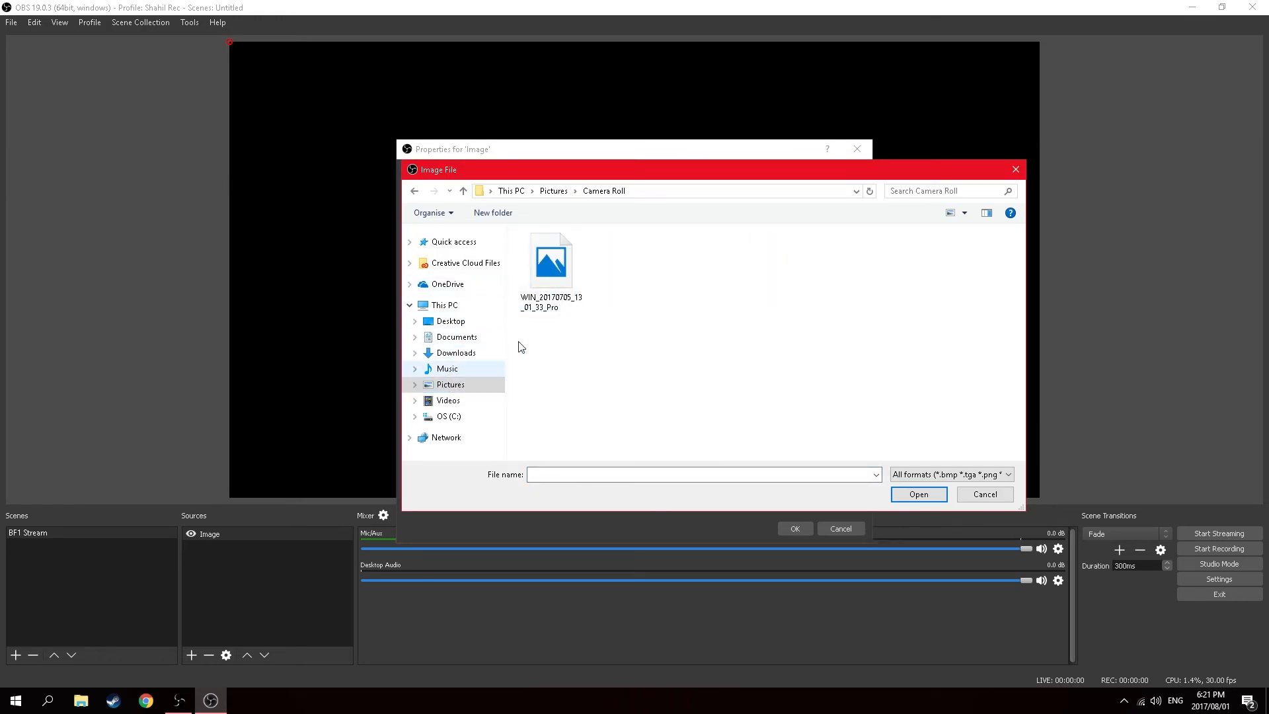
double_click(556, 294)
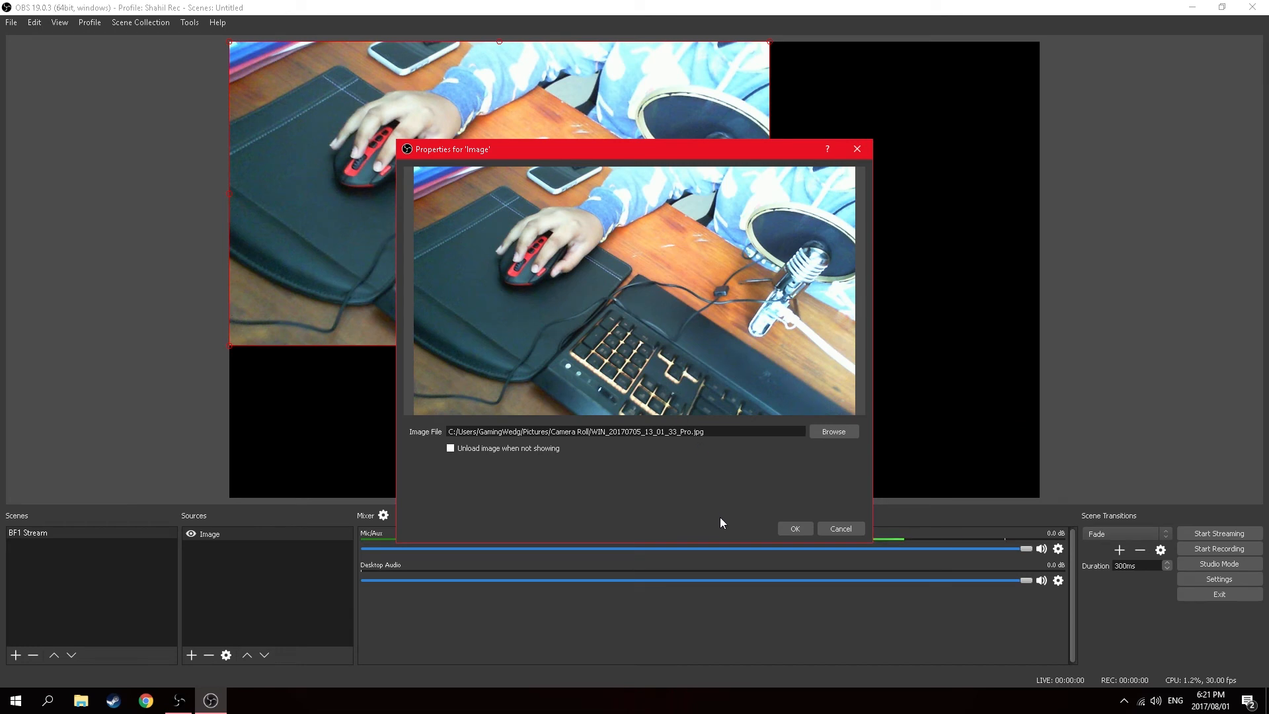
left_click(796, 530)
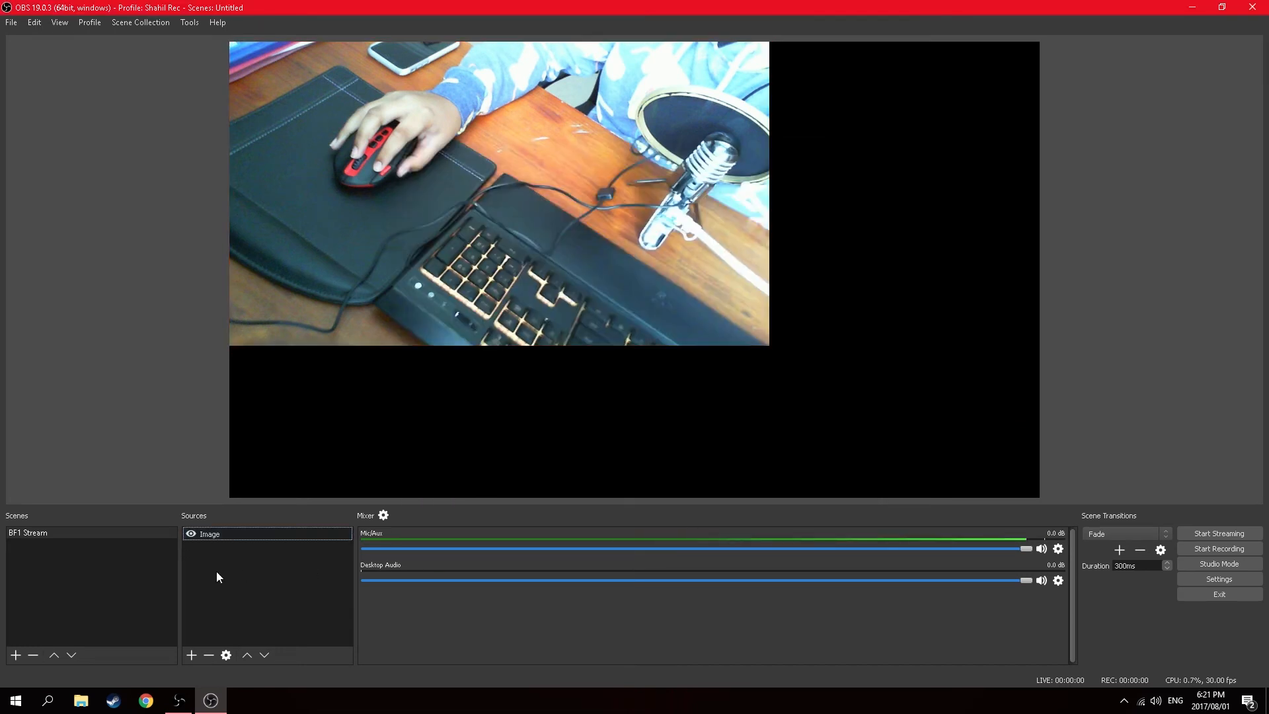
Enlarge the image in the preview until it fills the whole canvas.
left_click_drag(467, 320, 557, 303)
left_click_drag(769, 344, 803, 364)
left_click_drag(684, 364, 961, 512)
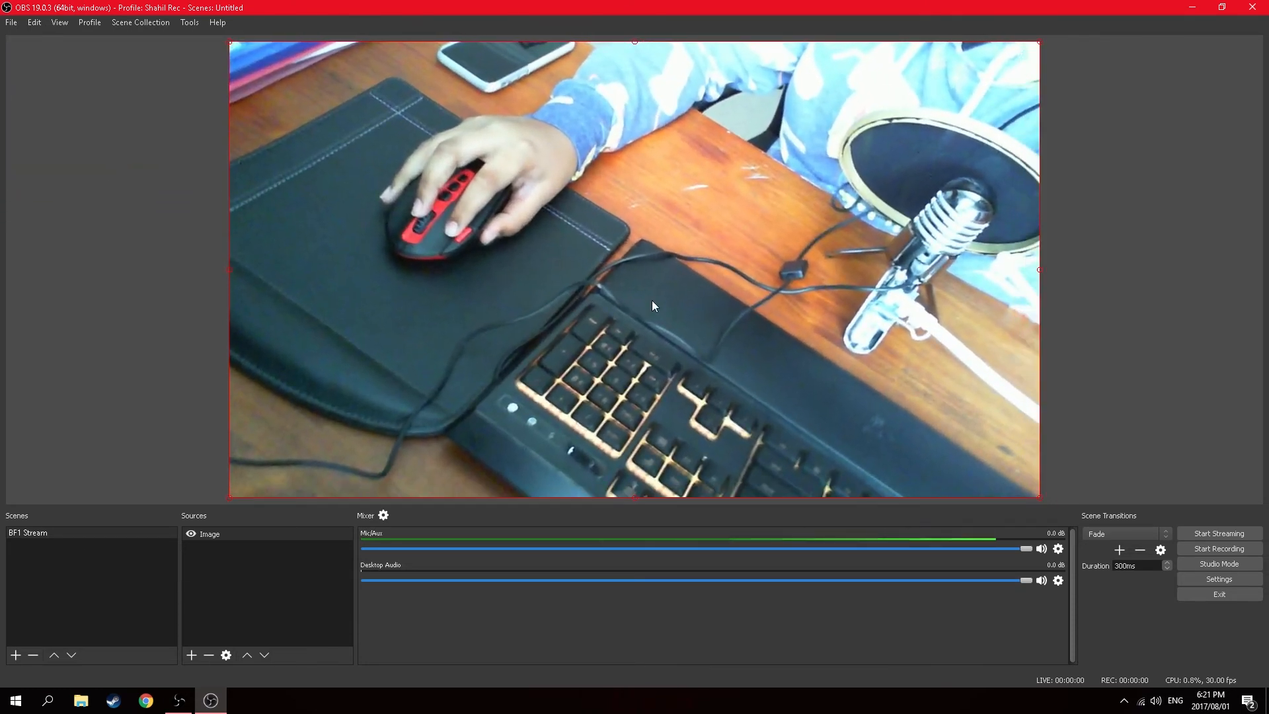
Scale the image down slightly from its lower-right corner and try stretching it by its right and bottom edges.
left_click_drag(1036, 499, 885, 459)
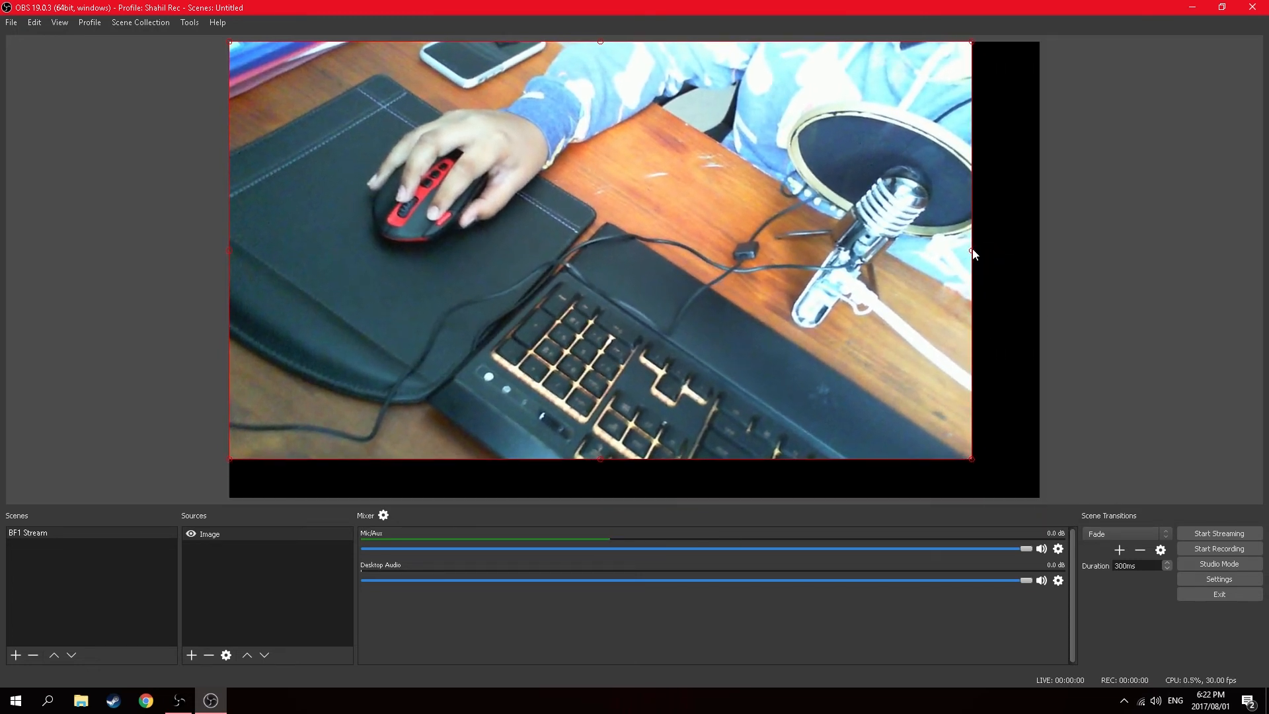
left_click_drag(971, 251, 1070, 314)
left_click(593, 467)
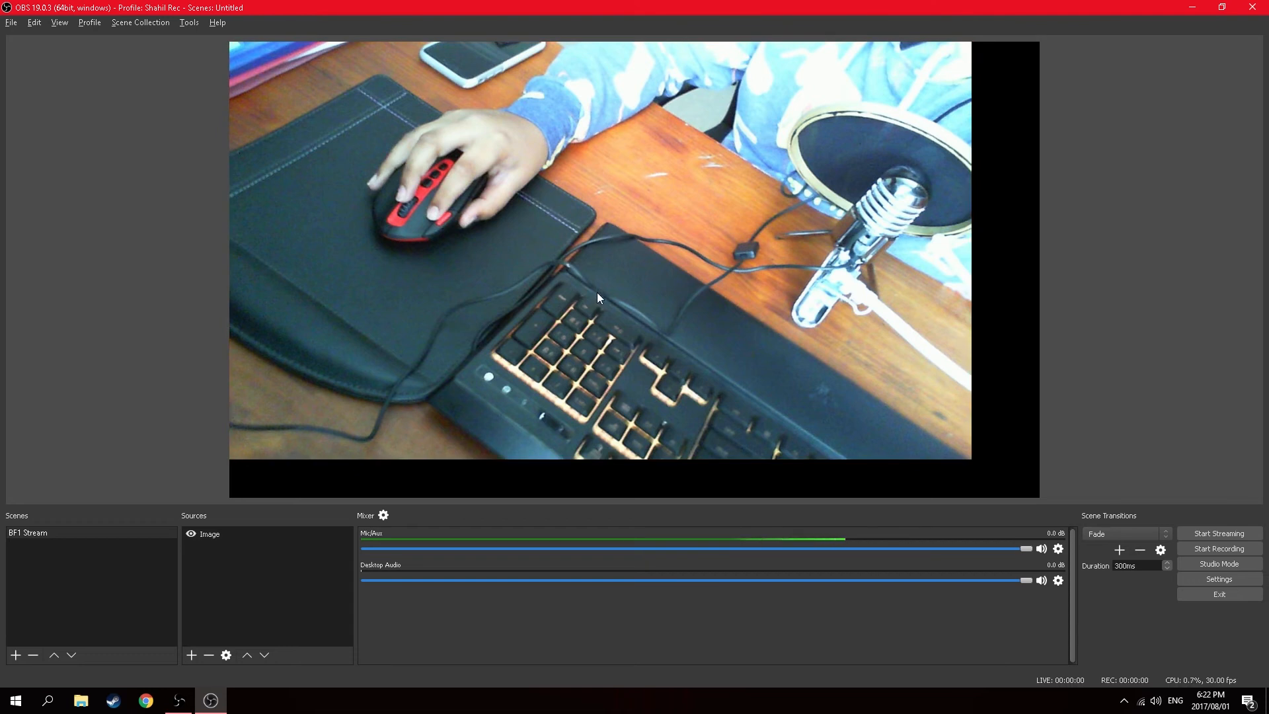
left_click(596, 452)
left_click_drag(600, 457, 612, 568)
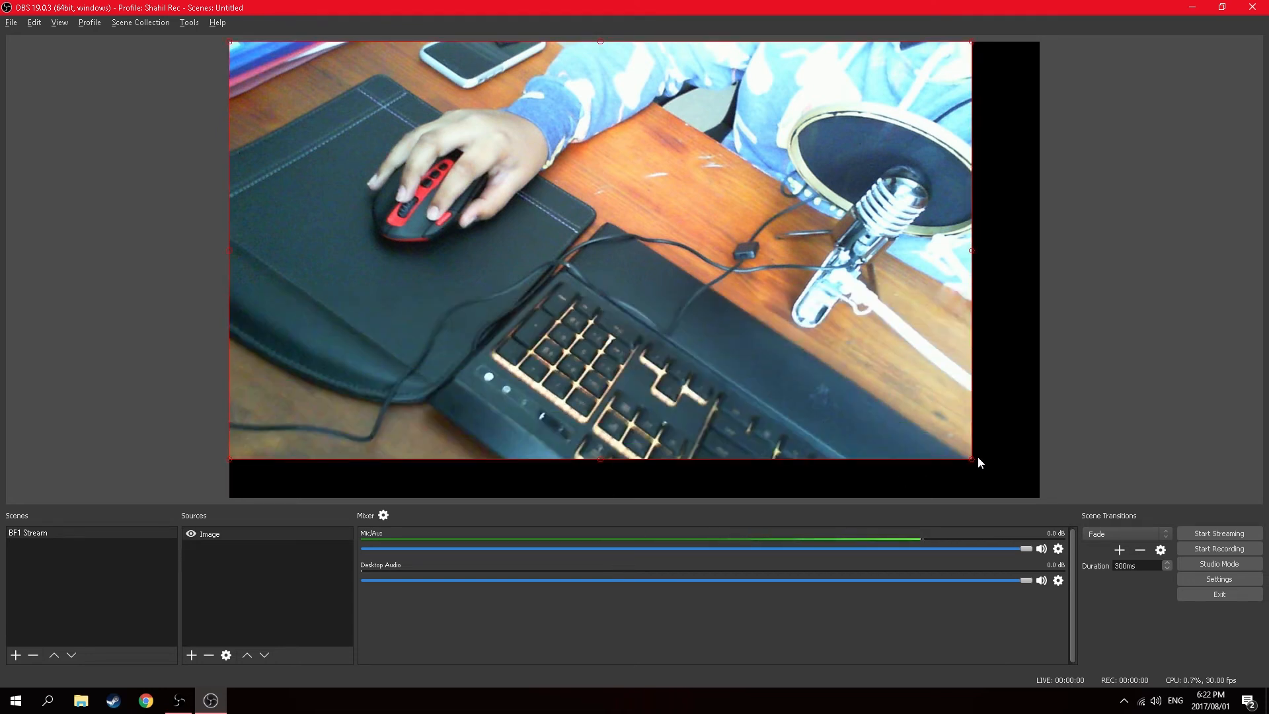
Crop the image to the hand on the mouse, enlarge it and position it near the middle of the canvas.
left_click_drag(971, 458, 541, 254)
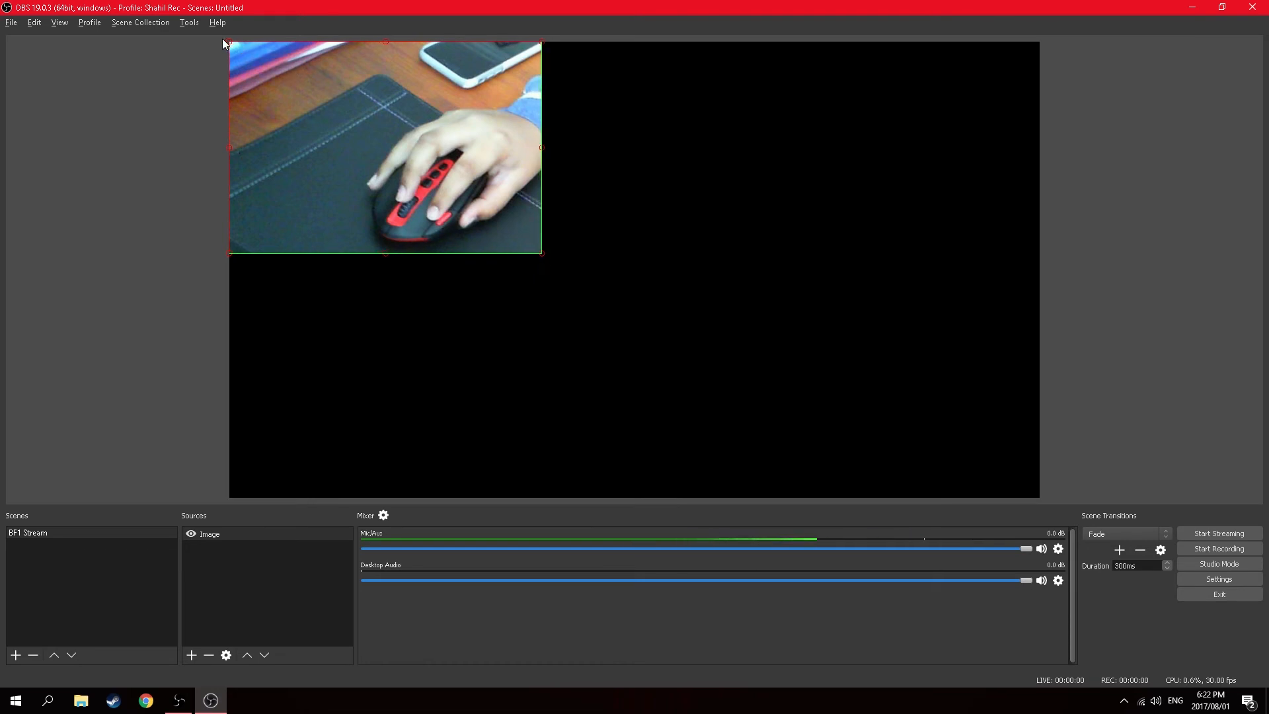
left_click_drag(235, 43, 339, 96)
left_click_drag(456, 192, 660, 260)
left_click(384, 82)
left_click_drag(524, 150, 286, 69)
left_click_drag(469, 123, 594, 270)
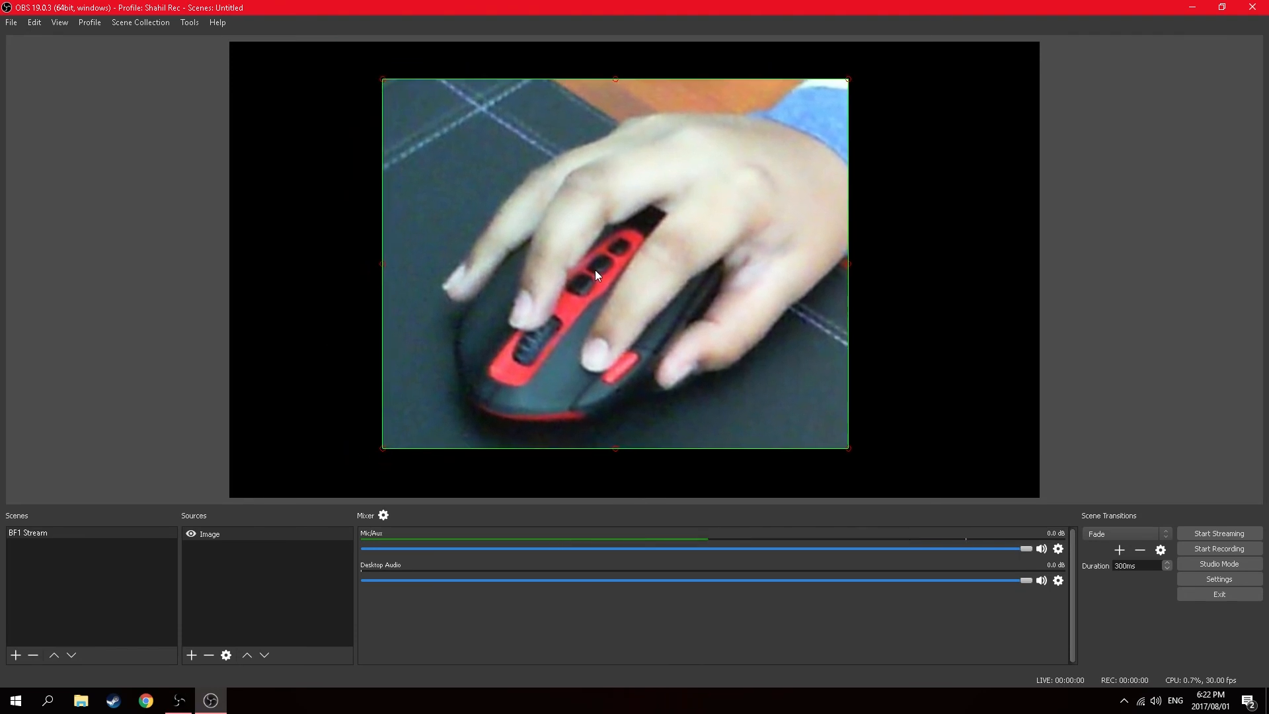
Add a new Text (GDI+) source named Text 1 to the BF1 Stream scene.
left_click(126, 580)
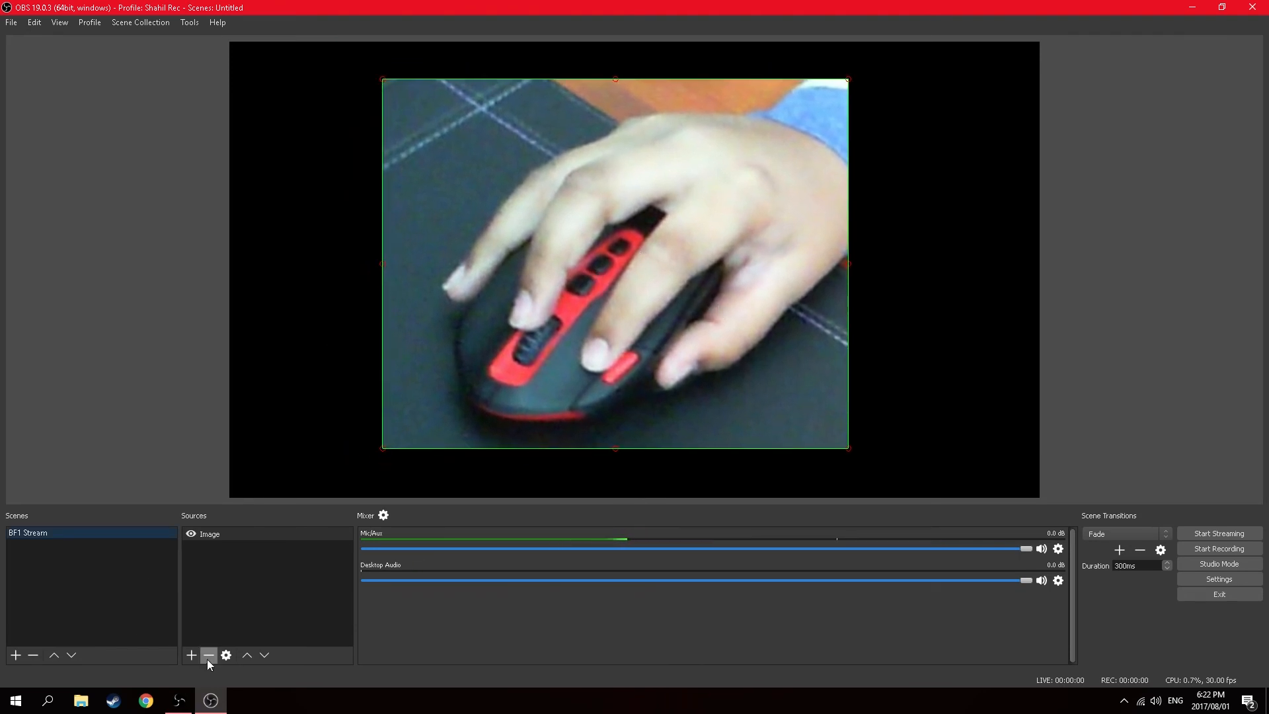
left_click(190, 654)
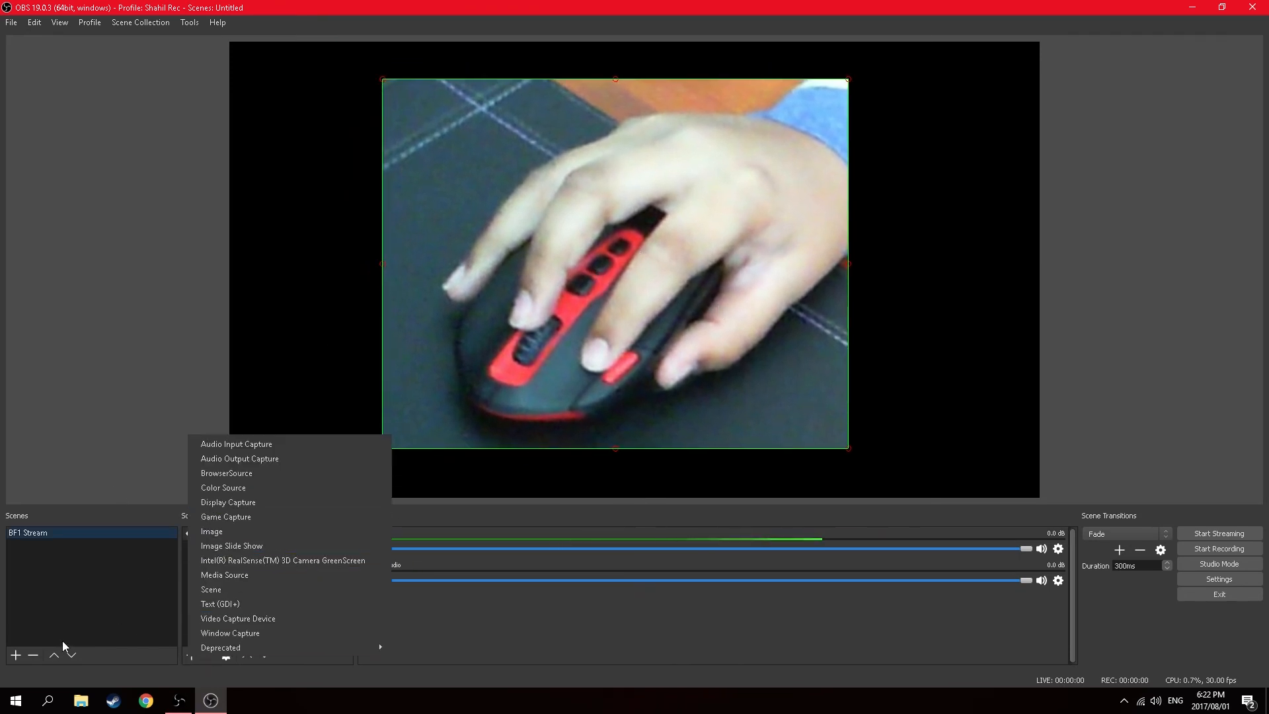
left_click(220, 603)
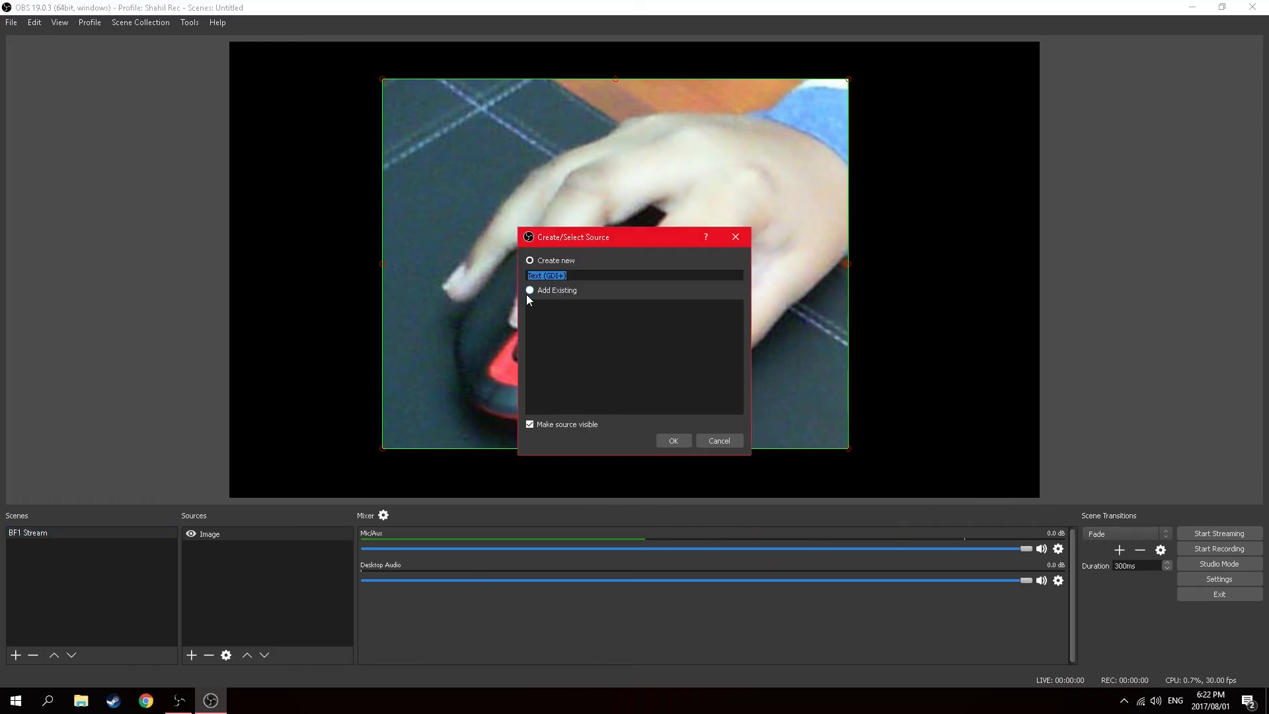
type("Te")
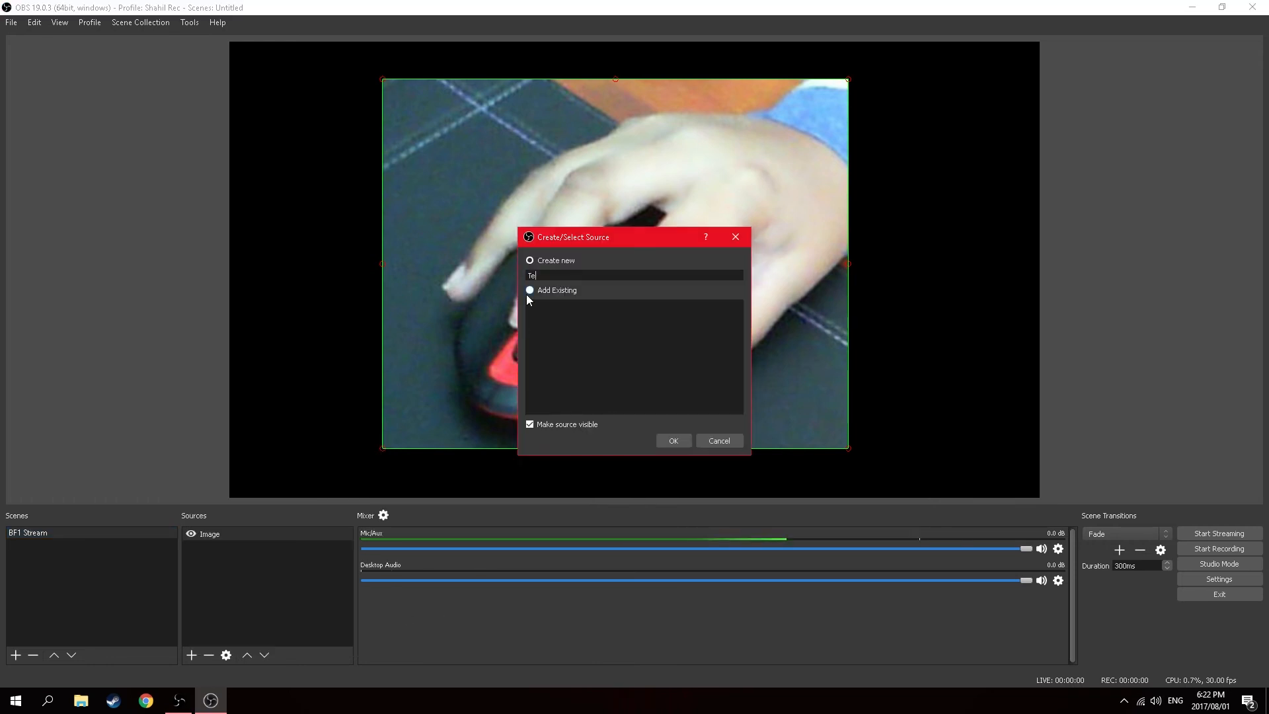
type("xt 1")
left_click(673, 440)
Set the font of the Text 1 source to Courier.
left_click(763, 400)
scroll(510, 311, "down", 5)
scroll(511, 310, "down", 3)
left_click(512, 321)
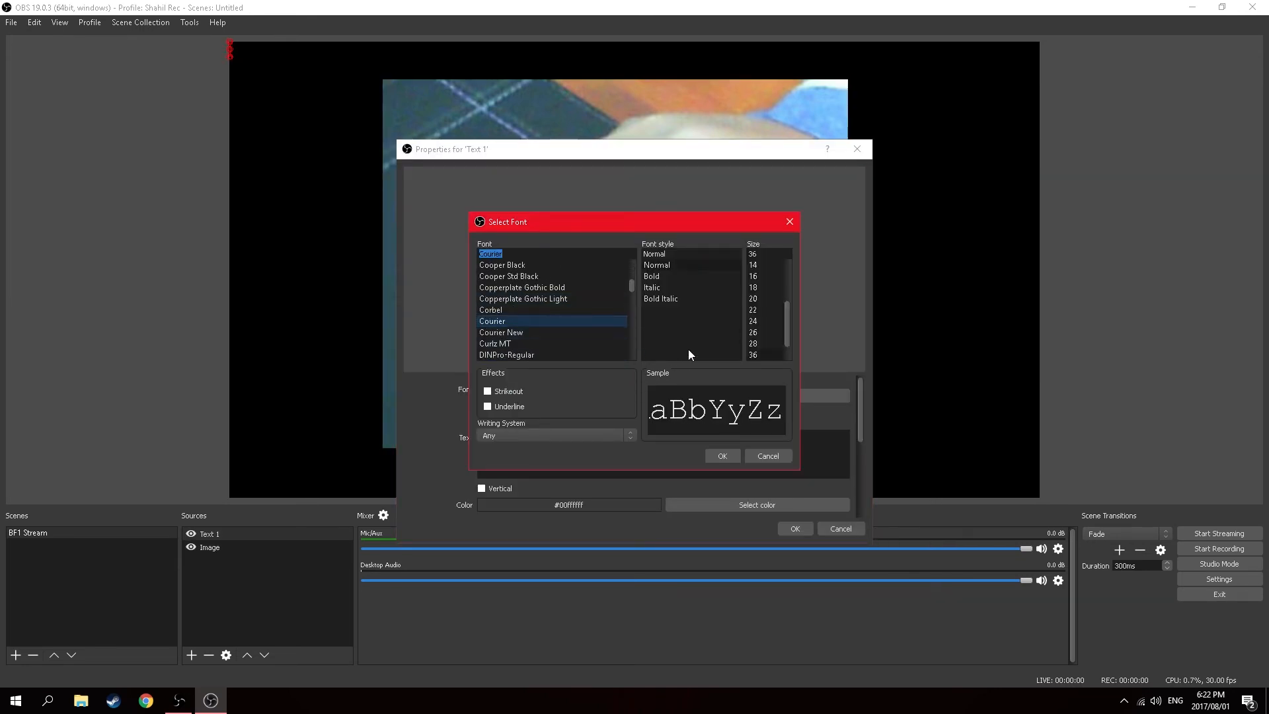
left_click(735, 458)
Enter HAND as the text of Text 1 and turn on its Vertical option.
left_click(572, 447)
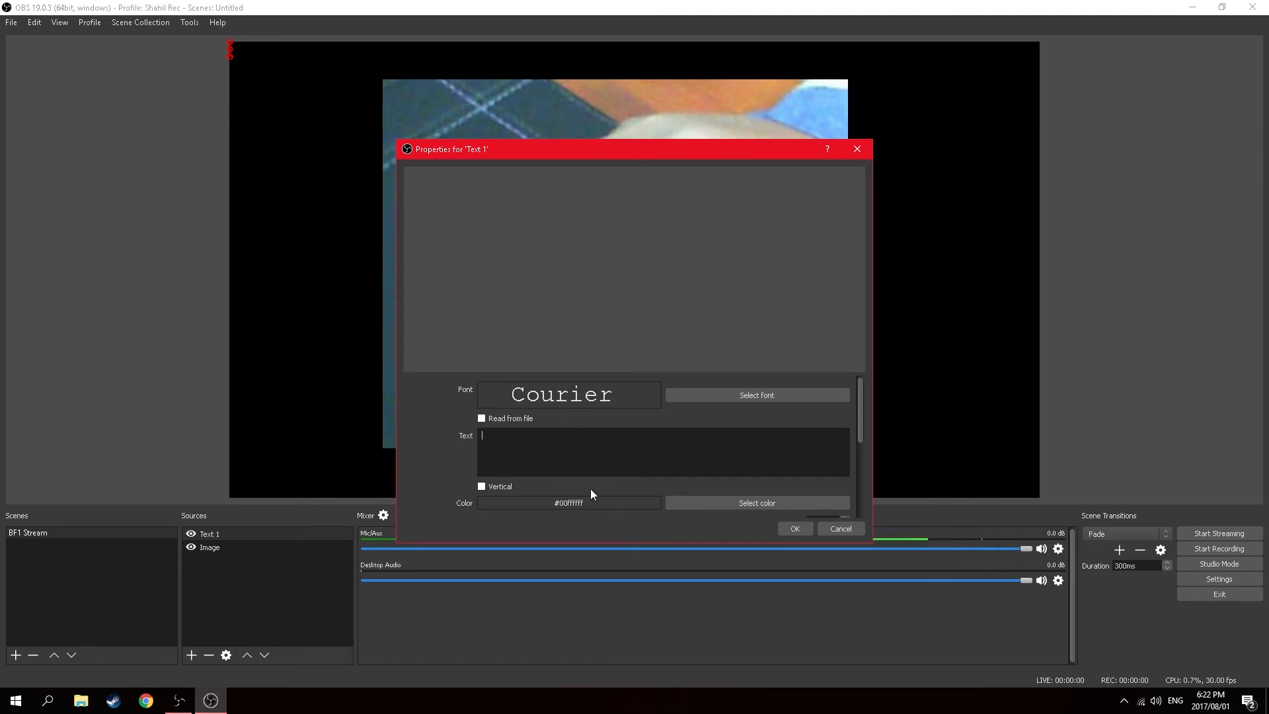
type("HAND")
left_click(483, 486)
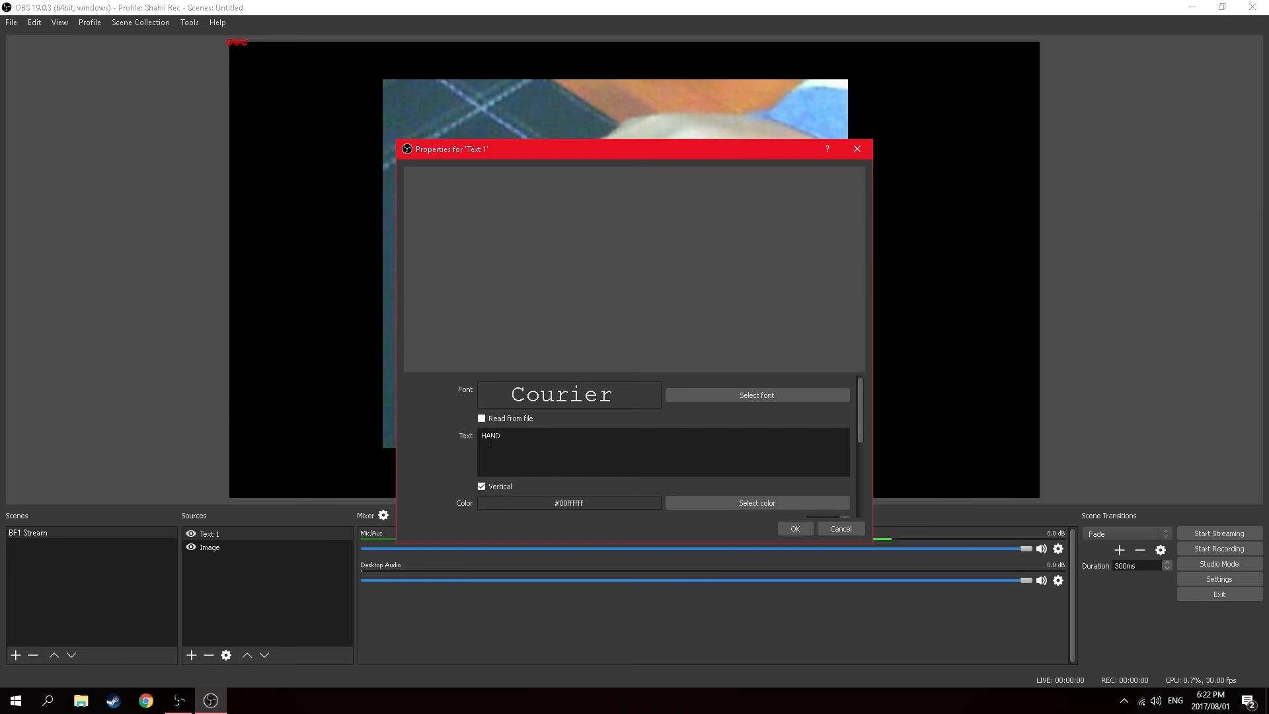
left_click(481, 486)
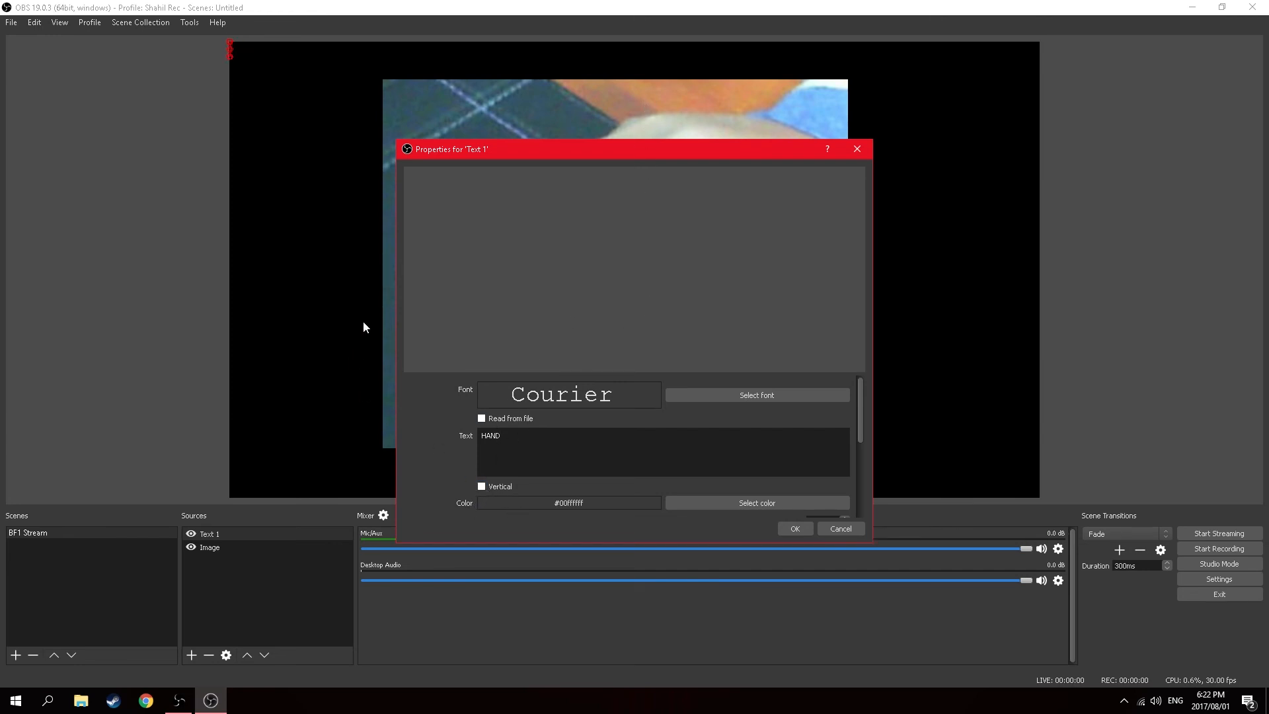
left_click(480, 487)
Set the text color of Text 1 to red, #ff0004.
left_click(727, 505)
left_click_drag(690, 279, 553, 207)
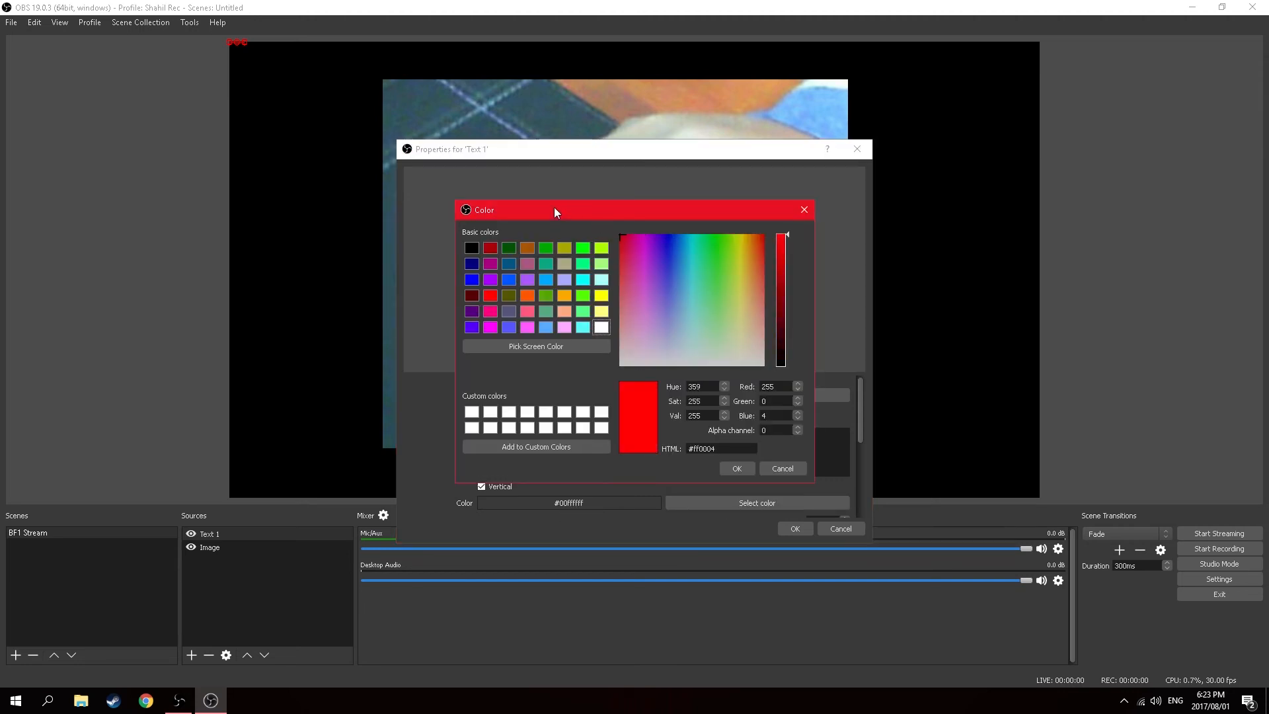
left_click(737, 467)
Set both the alignment and the vertical alignment of Text 1 to Center.
scroll(752, 477, "down", 2)
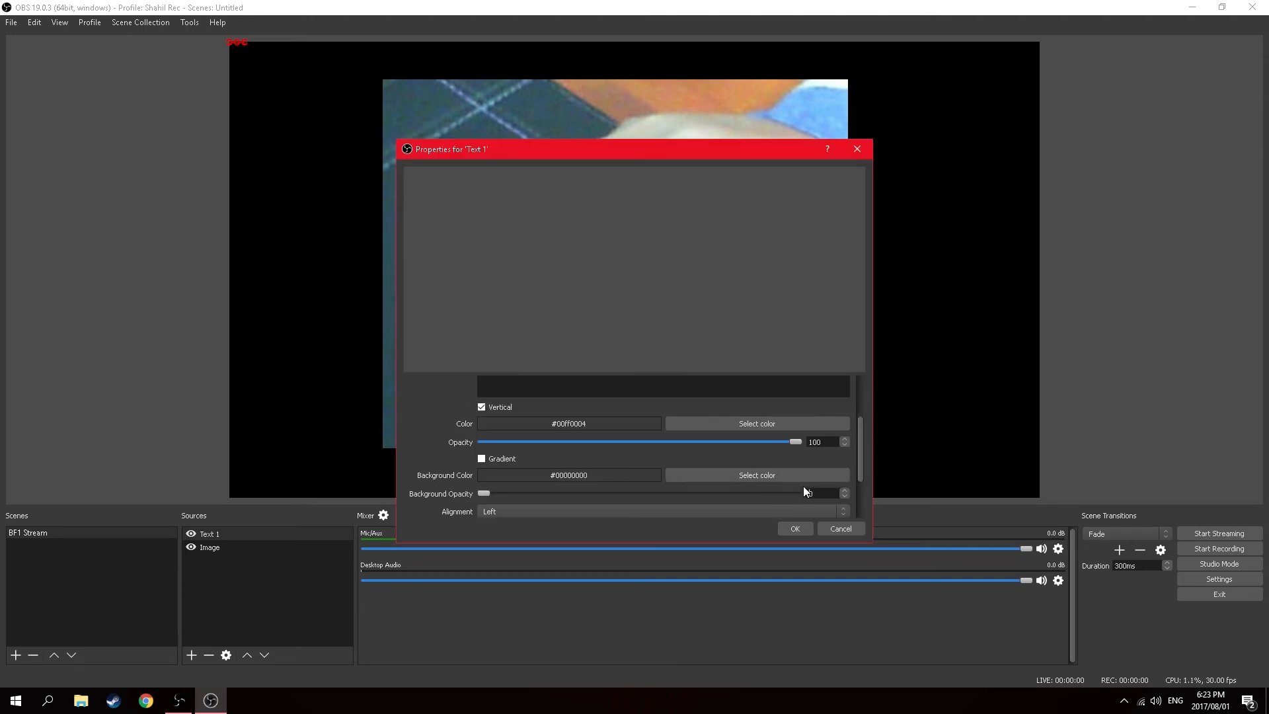
scroll(522, 457, "down", 2)
scroll(495, 441, "down", 3)
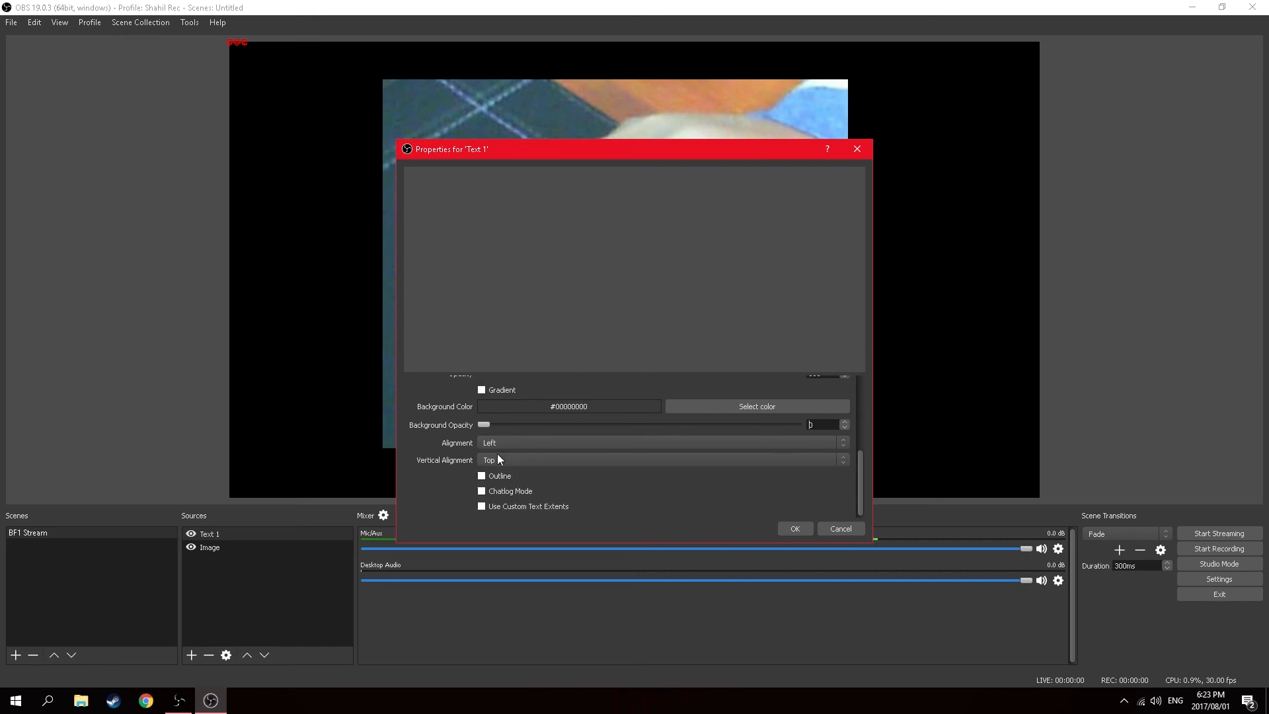
scroll(501, 442, "up", 1)
scroll(634, 404, "up", 6)
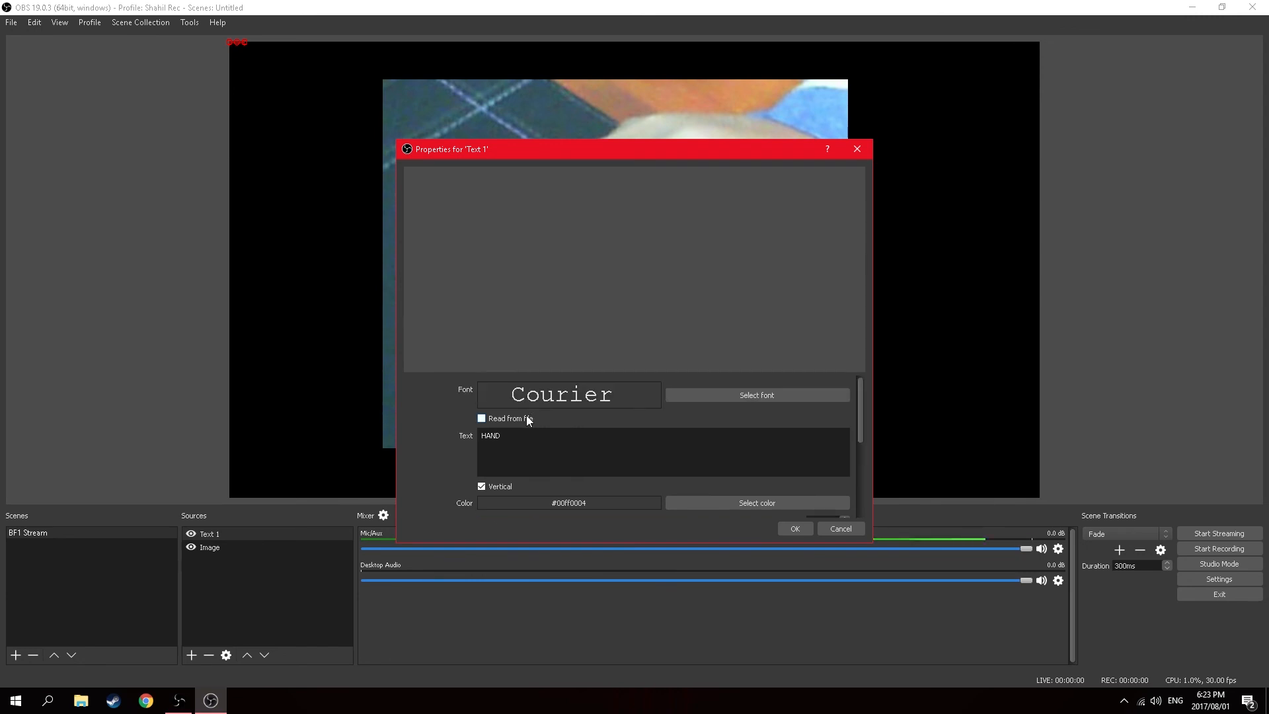
scroll(775, 395, "down", 2)
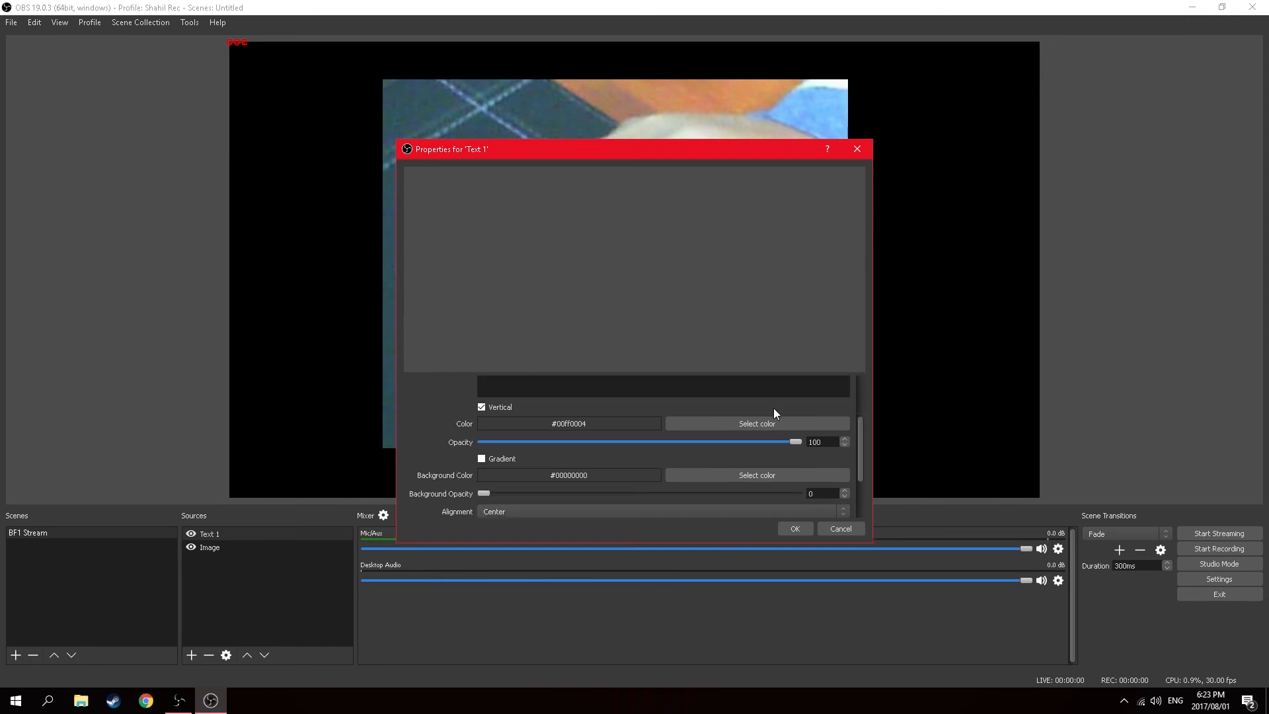
scroll(457, 420, "down", 1)
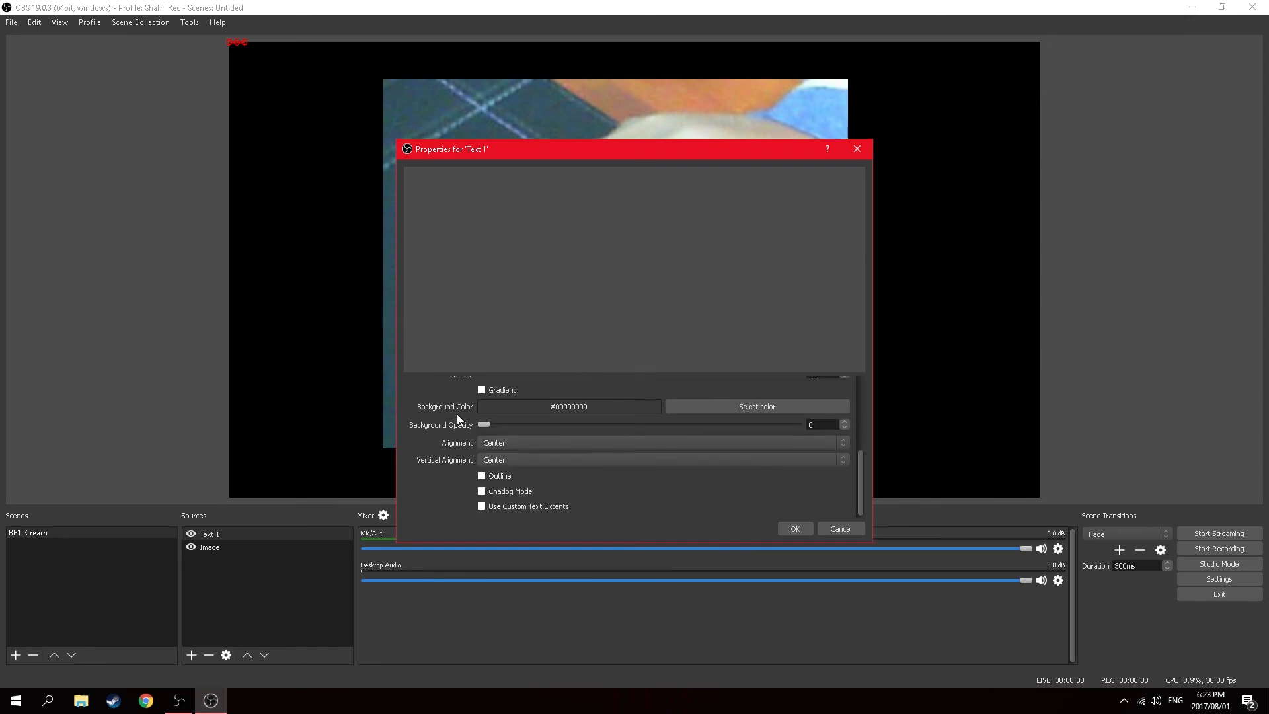
Set the Courier font size of Text 1 to 72 and apply the source properties.
scroll(444, 432, "up", 7)
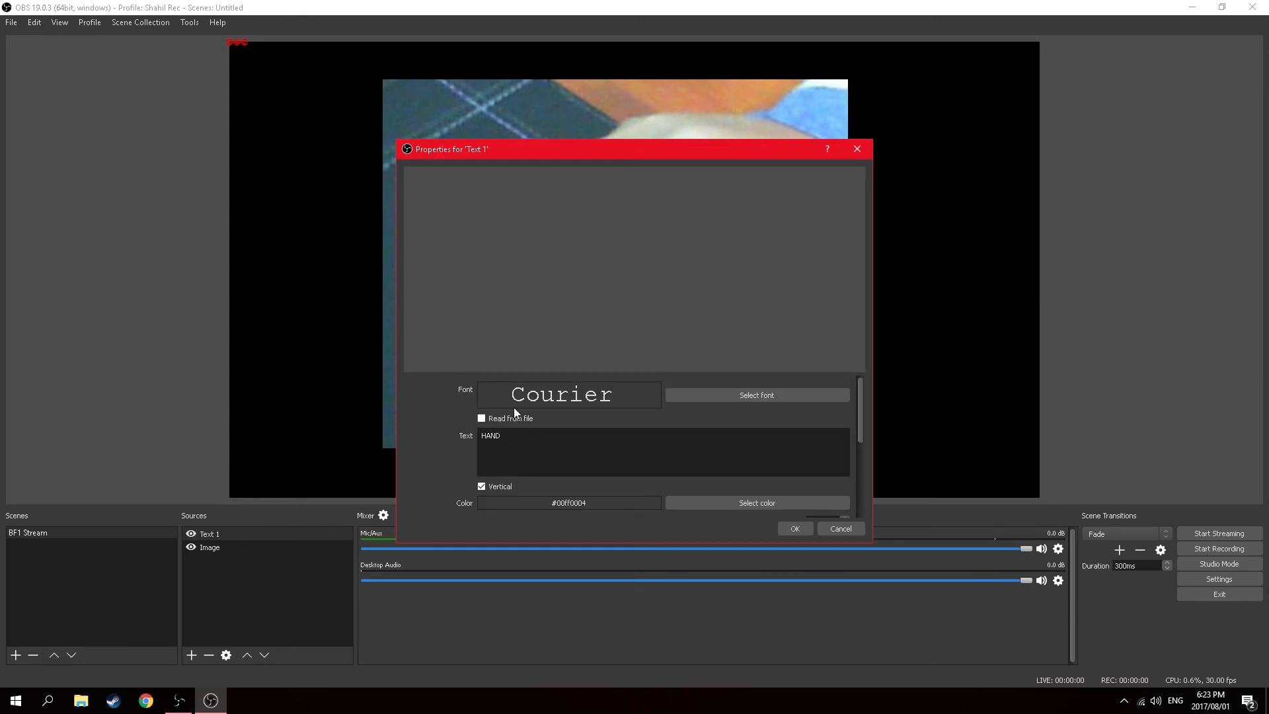
left_click(771, 397)
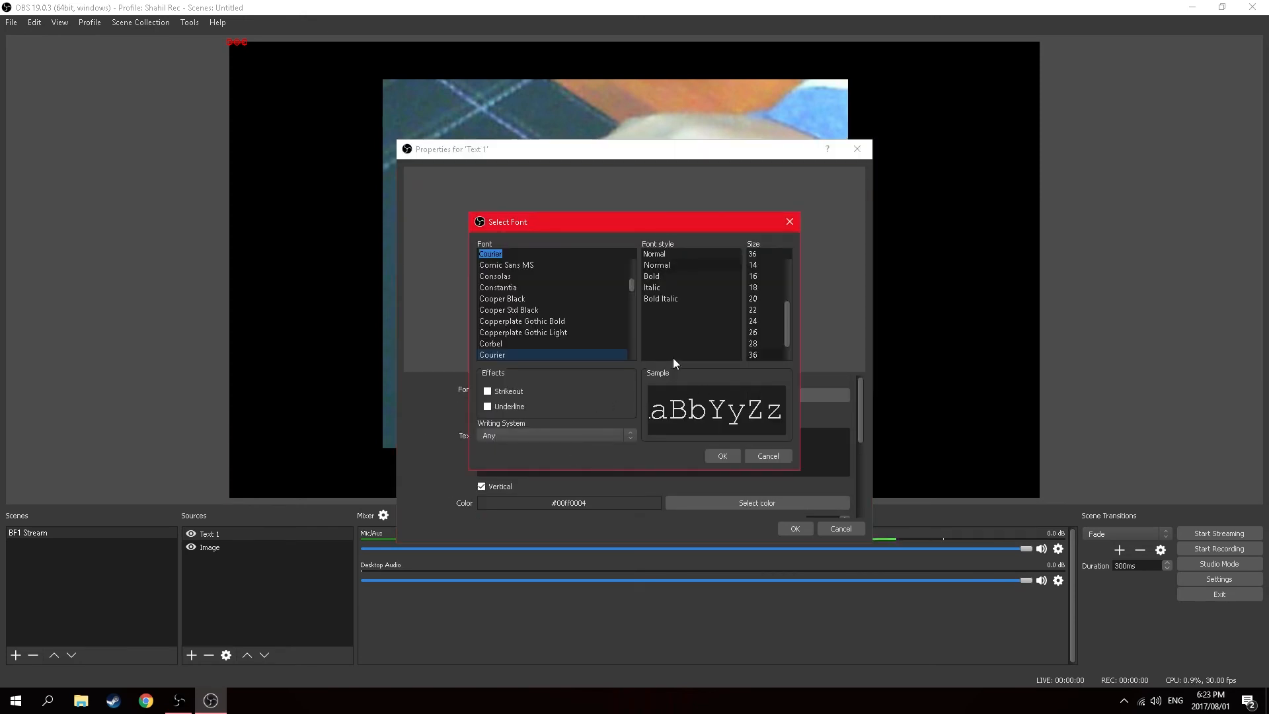
scroll(775, 296, "down", 1)
left_click(770, 354)
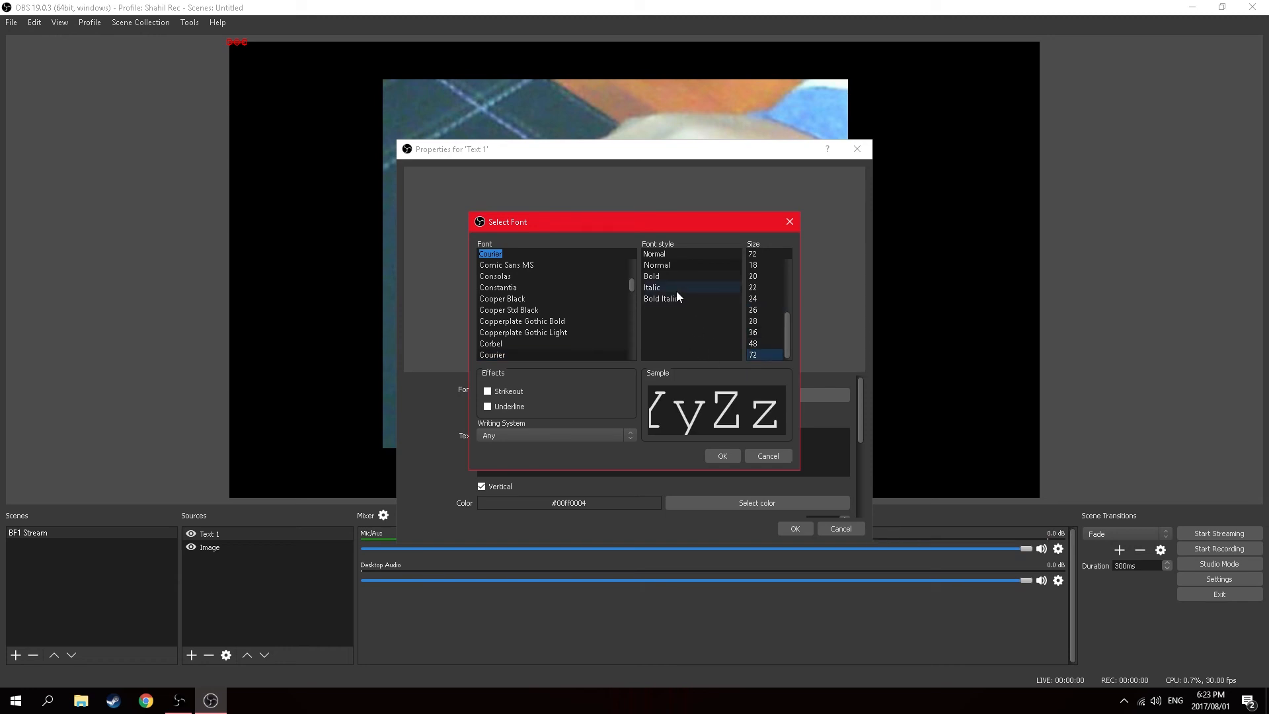
left_click(722, 456)
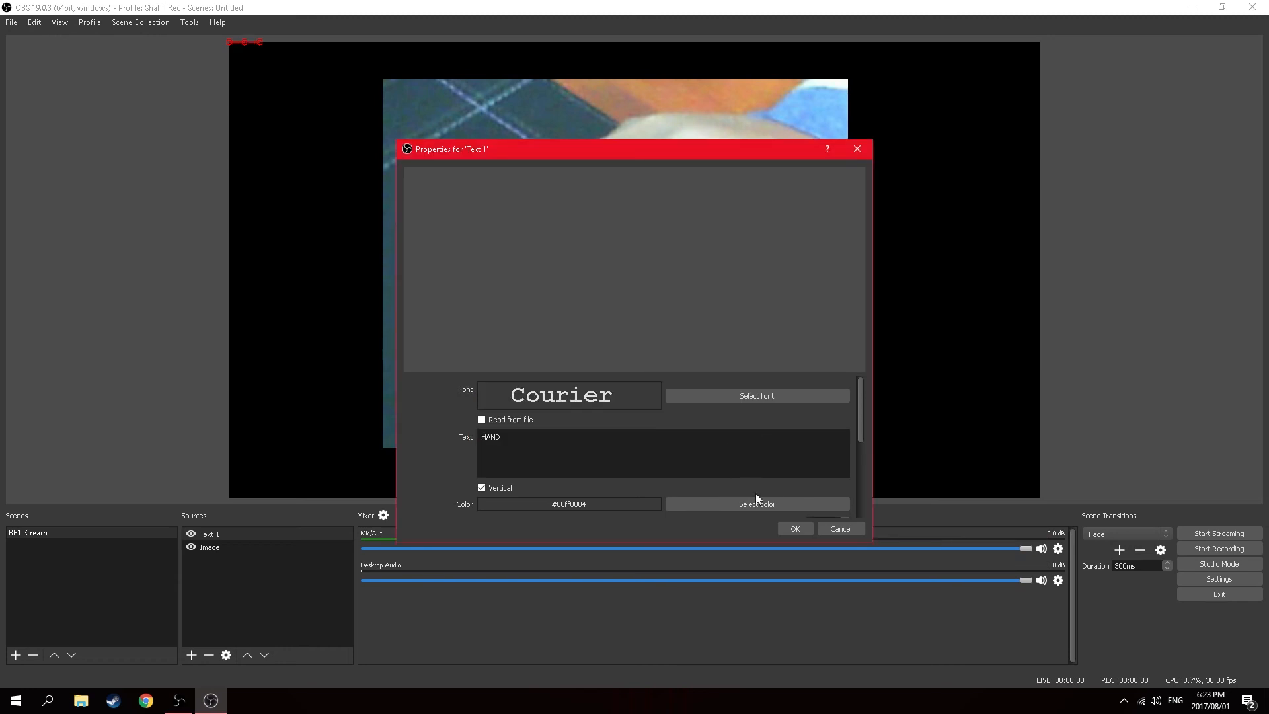
left_click(794, 528)
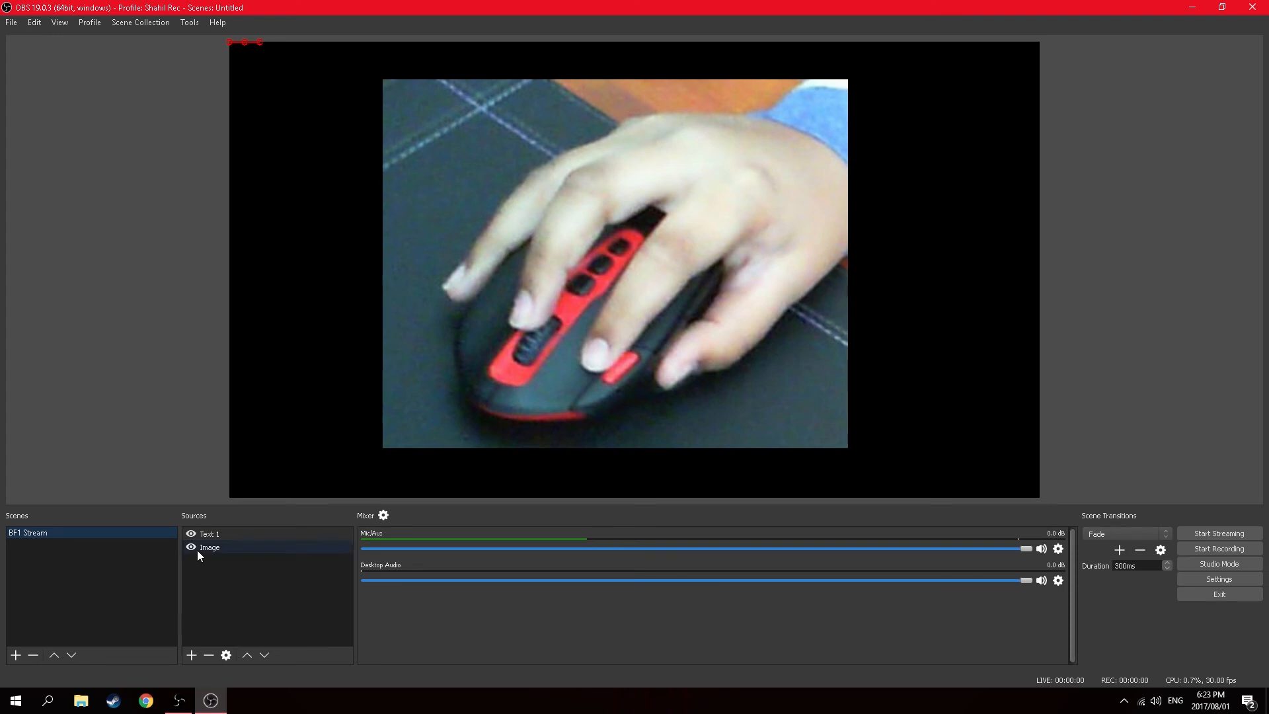
Place Text 1 below Image in the source order and return it above Image, nudging the image slightly.
left_click_drag(215, 532, 212, 563)
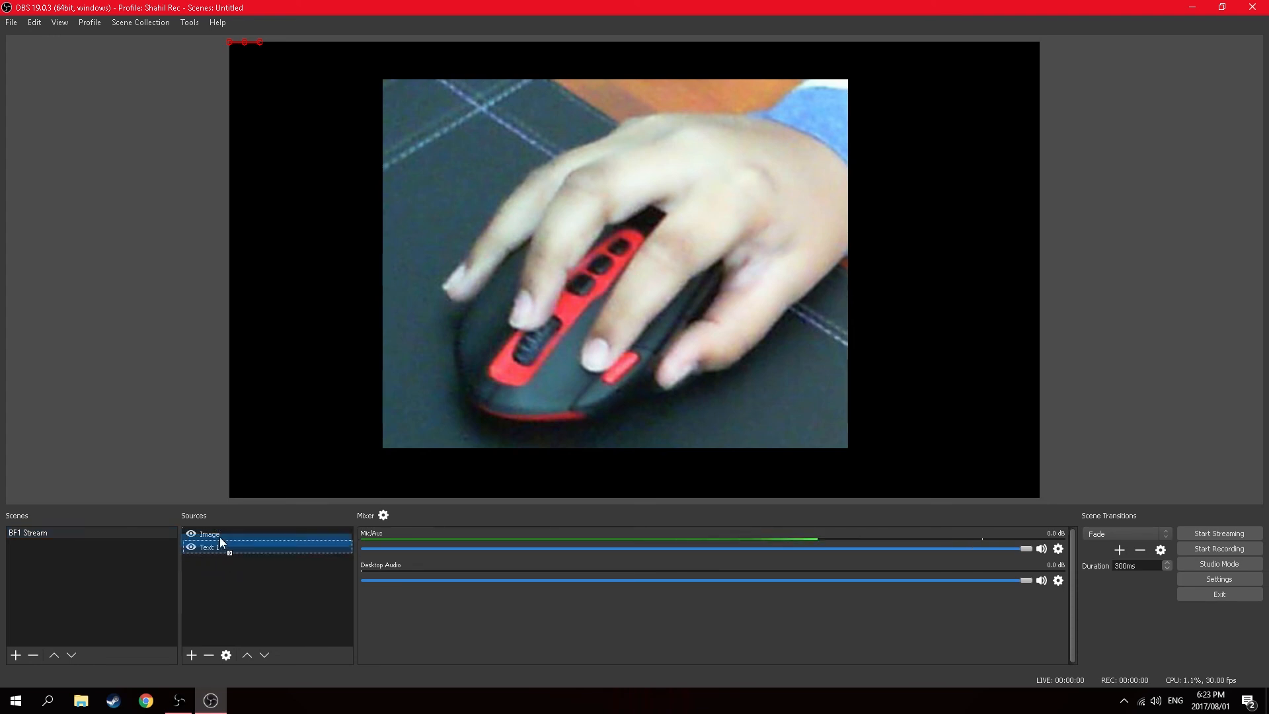
left_click(220, 533)
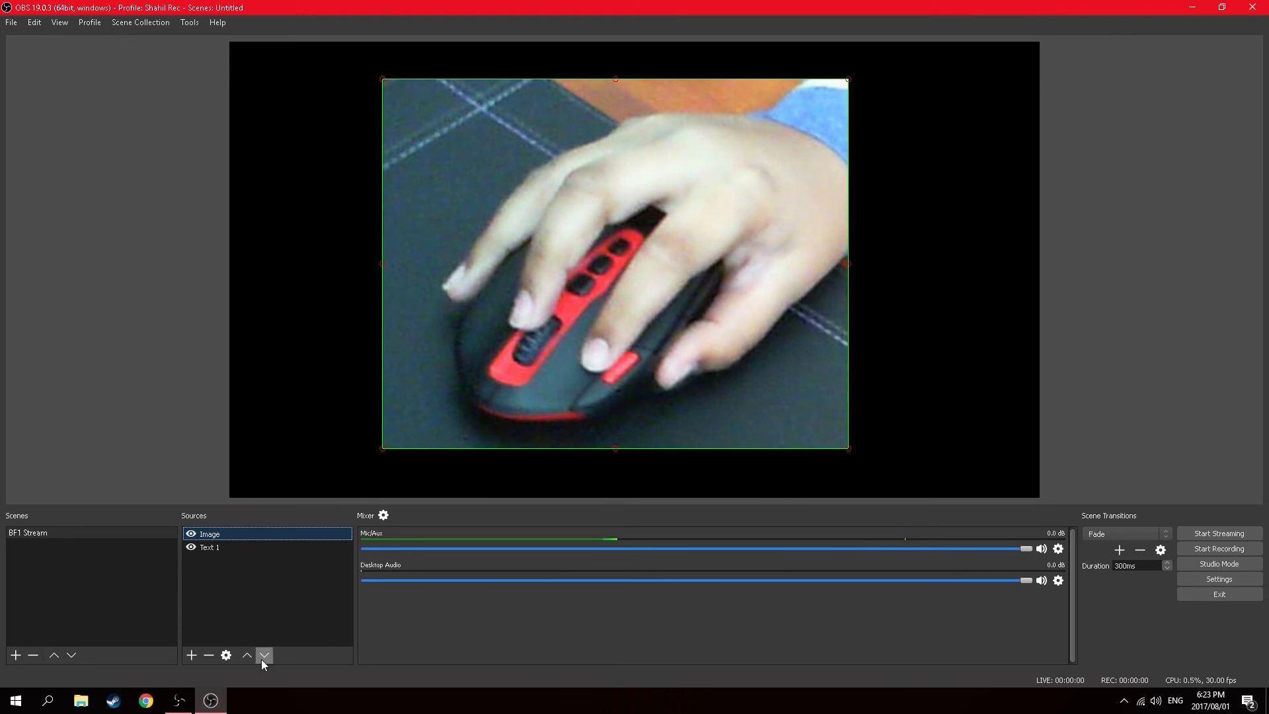
left_click(261, 657)
mouse_move(618, 294)
left_mouse_down()
mouse_move(651, 374)
mouse_move(849, 488)
mouse_move(621, 296)
left_mouse_up()
left_click(235, 537)
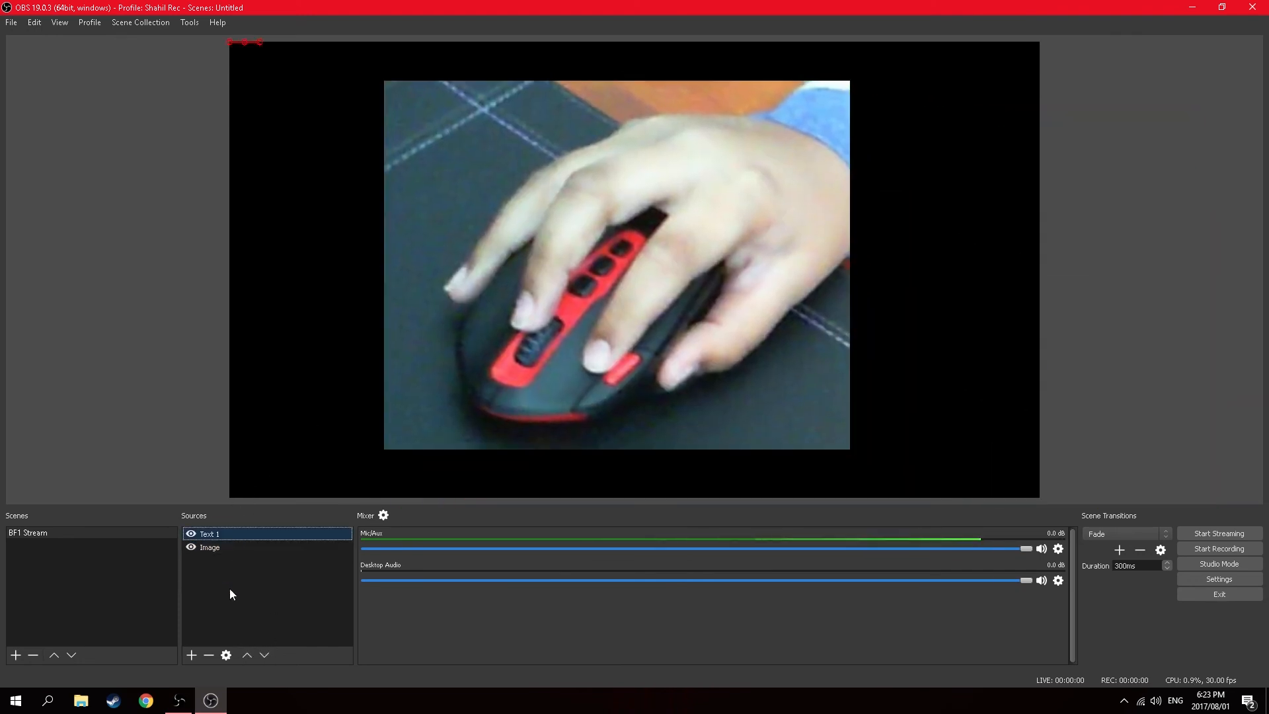
Set the alignment of Text 1 to Right and its vertical alignment to Bottom.
right_click(200, 535)
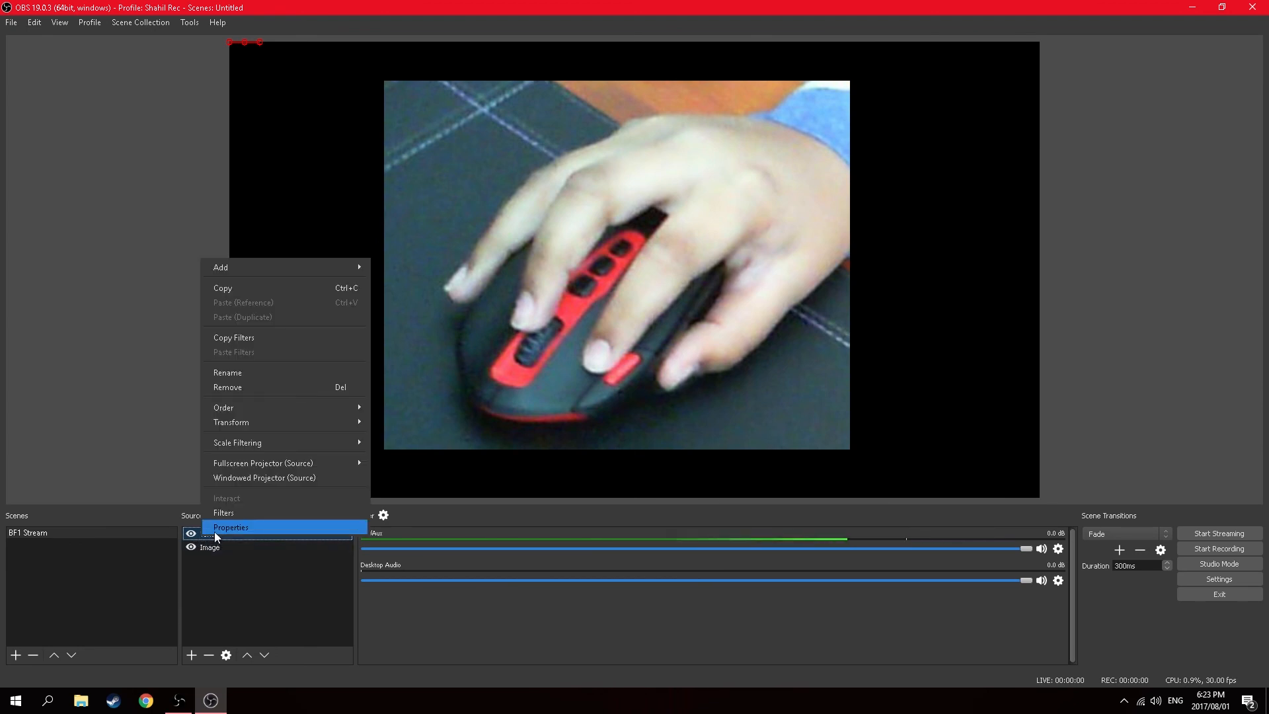
left_click(217, 527)
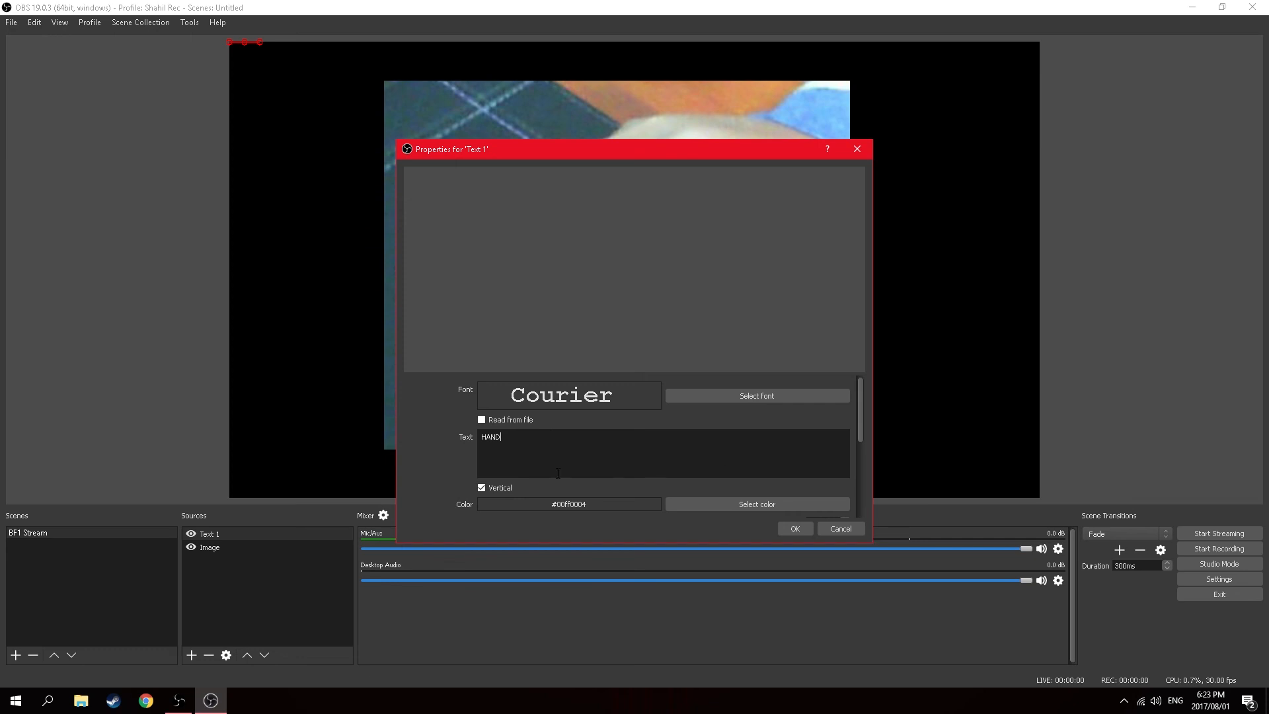
scroll(527, 442, "down", 4)
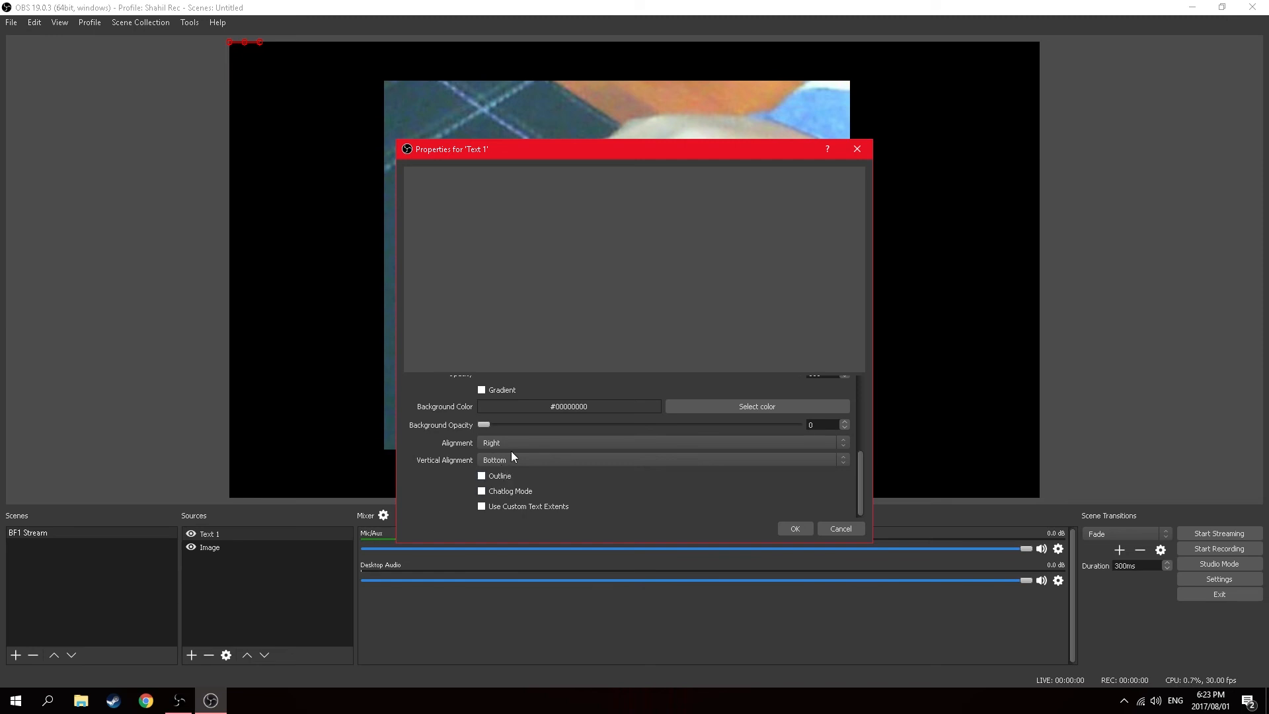
left_click(795, 529)
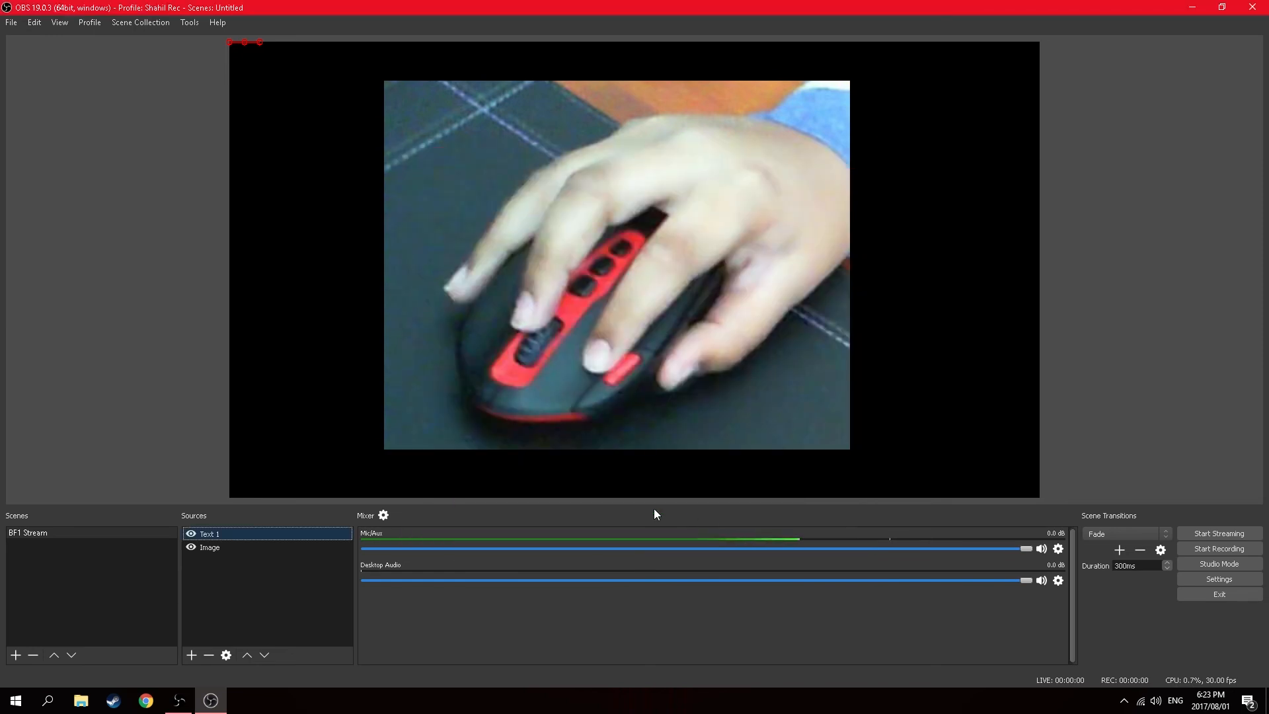
Move the Image source above Text 1 in the source order and shift the image slightly on the canvas.
left_click(216, 547)
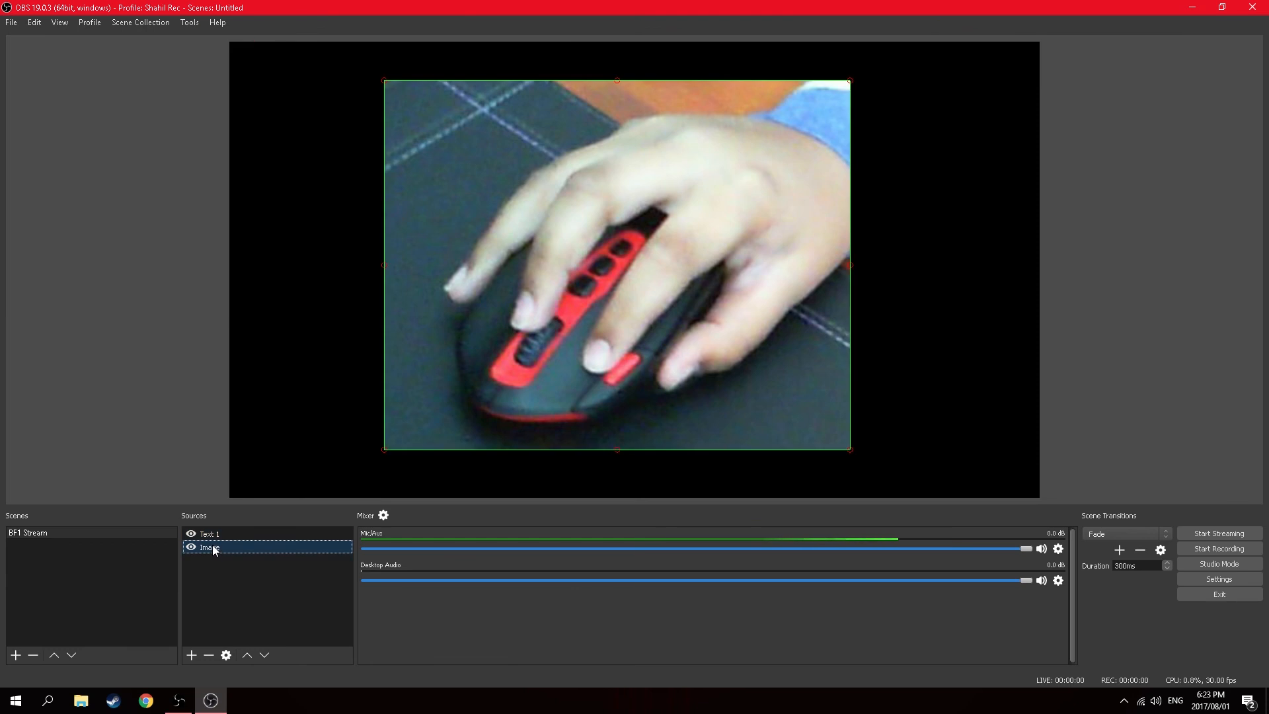
left_click(246, 654)
mouse_move(605, 343)
left_mouse_down()
mouse_move(897, 496)
mouse_move(613, 355)
left_mouse_up()
left_click(296, 592)
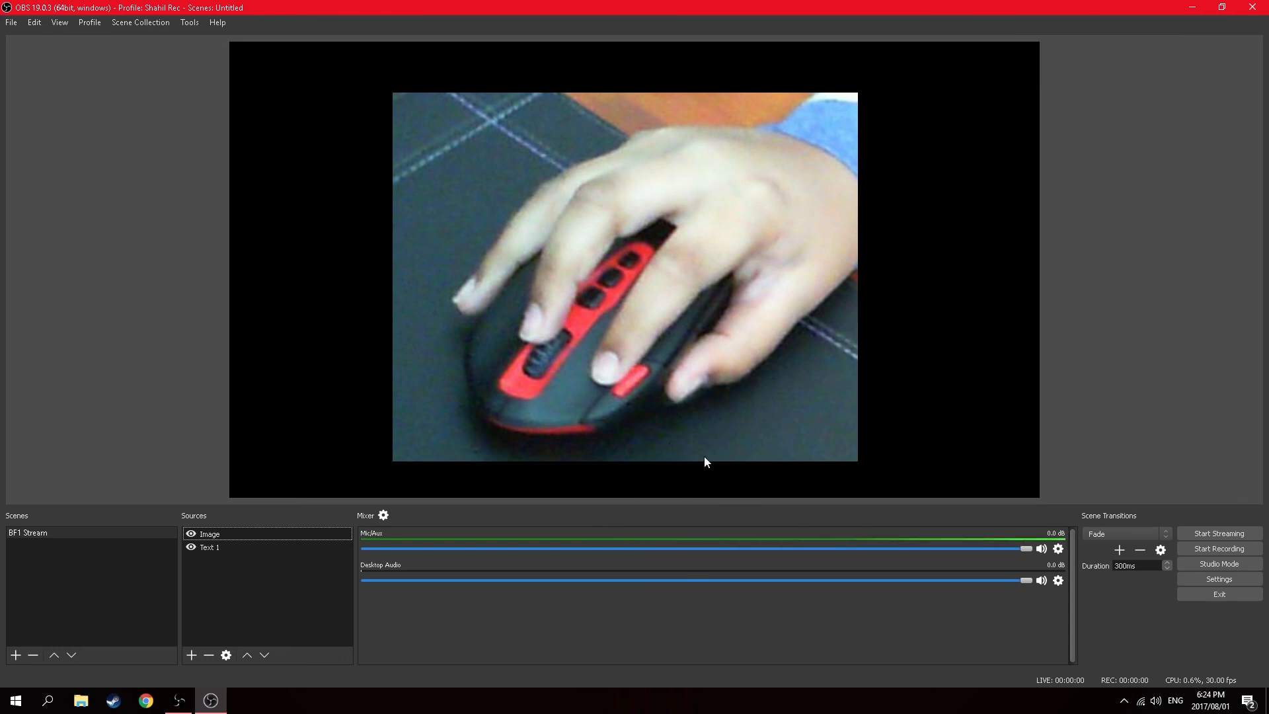
Snap the image to the canvas's upper-left corner and resize it in both directions to fill the whole canvas.
left_click_drag(477, 104, 314, 59)
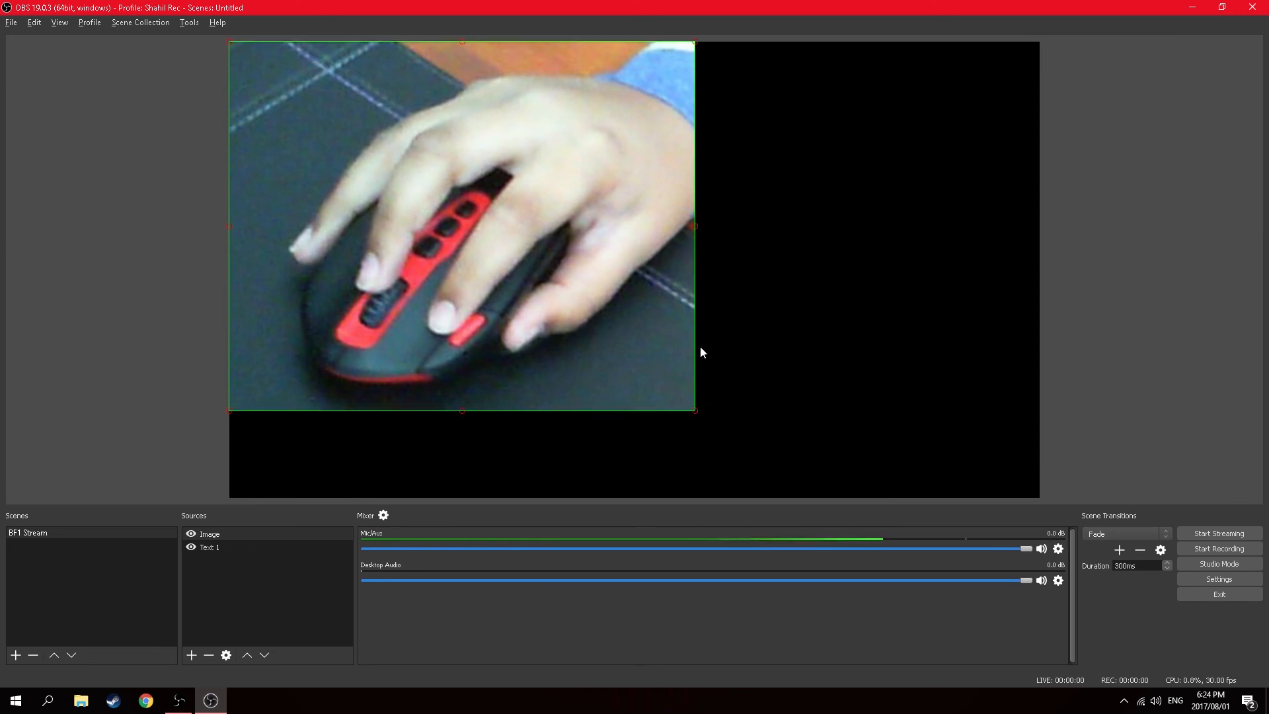
left_click_drag(694, 226, 1038, 280)
left_click_drag(634, 411, 621, 502)
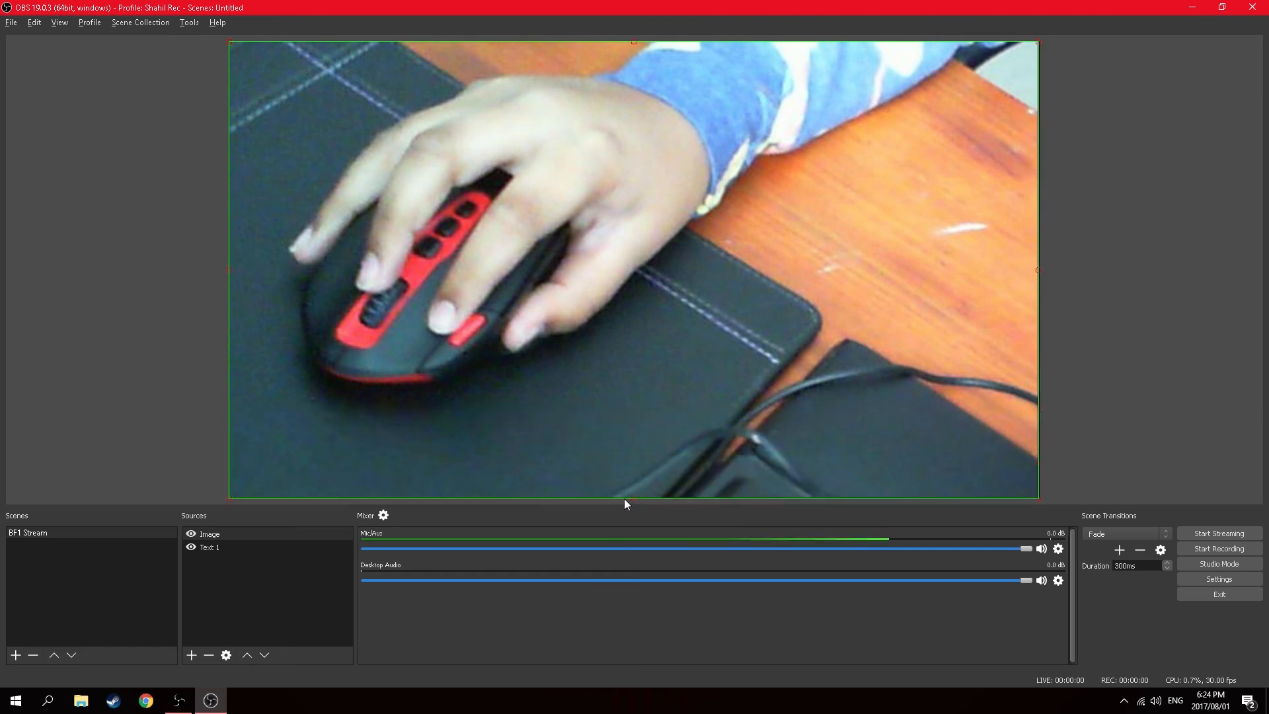
left_click_drag(610, 239, 608, 267)
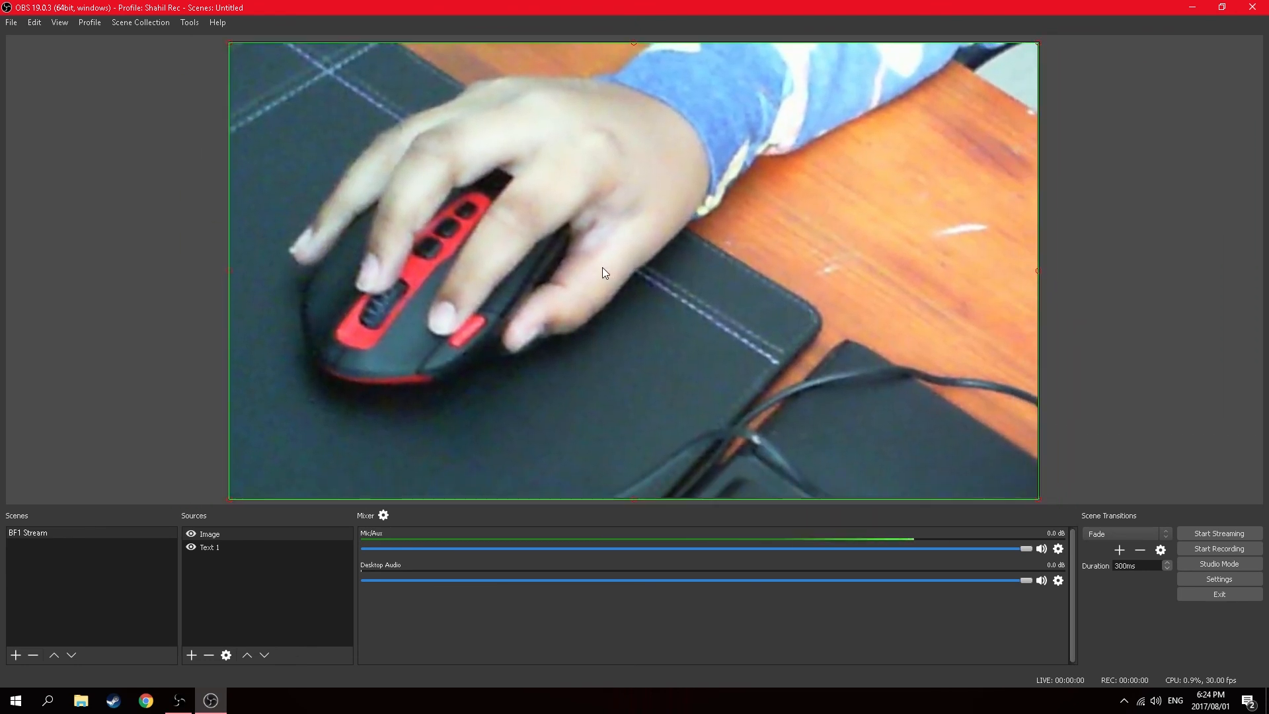
mouse_move(601, 266)
left_mouse_down()
mouse_move(714, 283)
mouse_move(736, 264)
mouse_move(604, 266)
left_mouse_up()
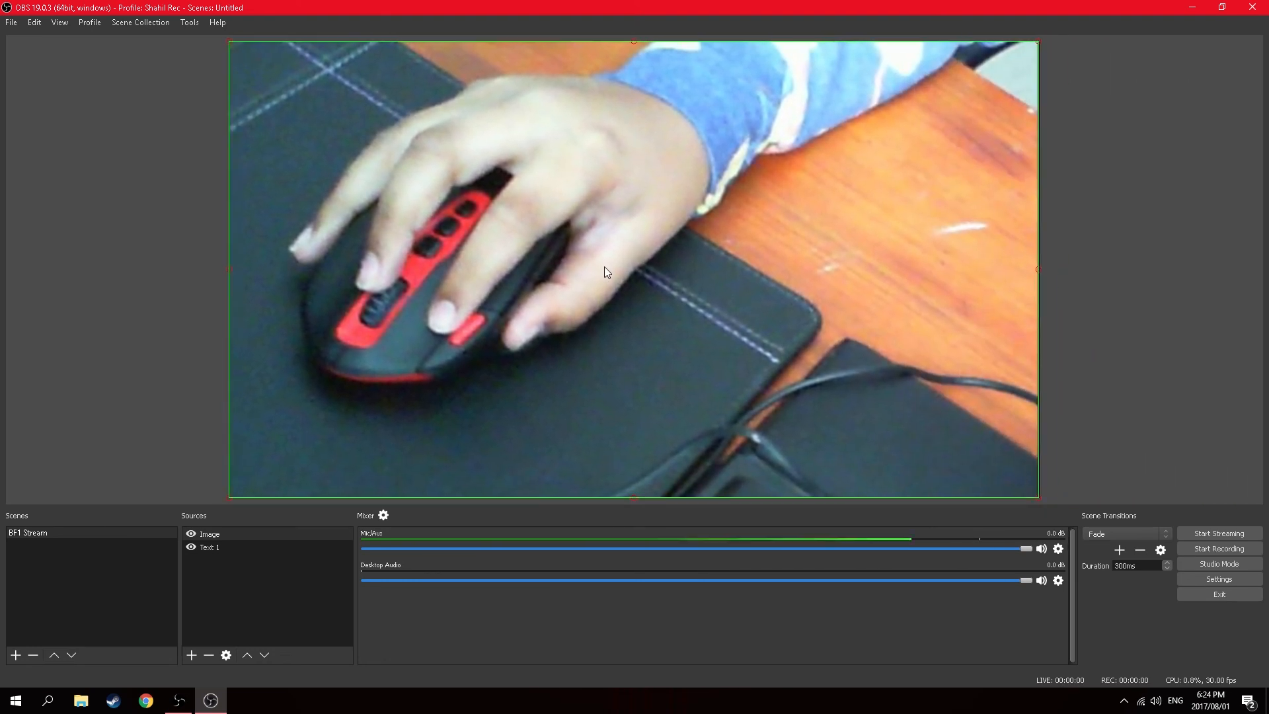